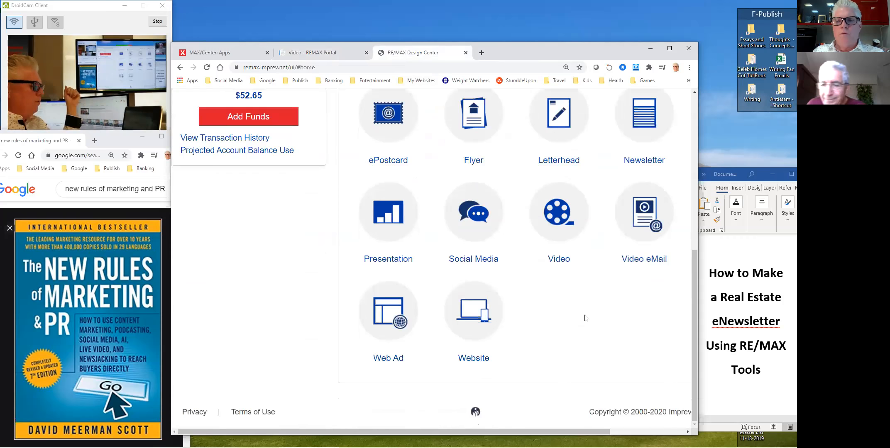
- From the eNewsletter gallery, start a new project with the earth-photo June eNewsletter design
{"action": "scroll", "coordinate": [610, 306], "scroll_direction": "up", "scroll_amount": 4}
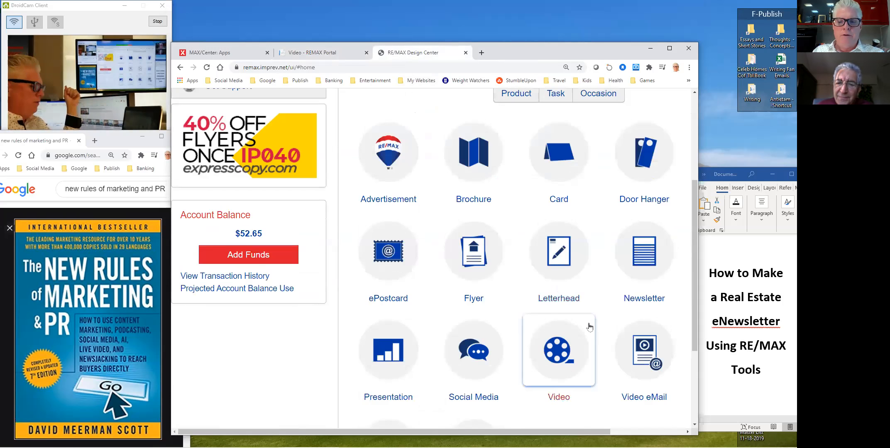
{"action": "scroll", "coordinate": [427, 313], "scroll_direction": "down", "scroll_amount": 1}
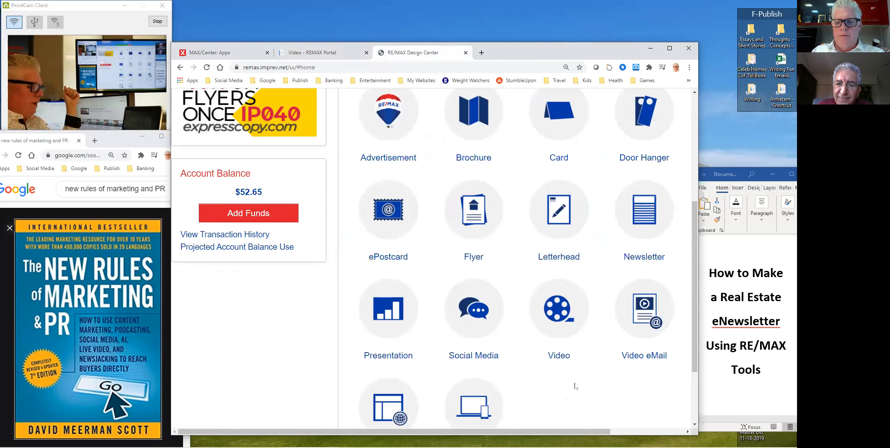
{"action": "left_click_drag", "start_coordinate": [577, 432], "coordinate": [650, 433]}
{"action": "left_click", "coordinate": [648, 118]}
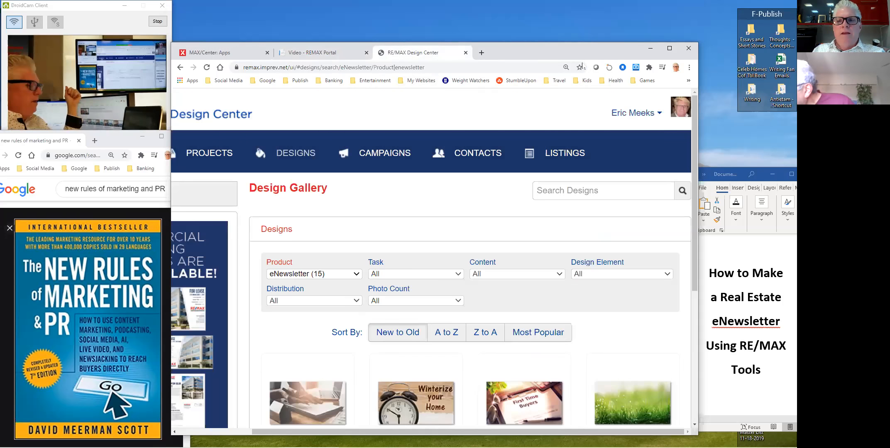
{"action": "scroll", "coordinate": [579, 164], "scroll_direction": "down", "scroll_amount": 5}
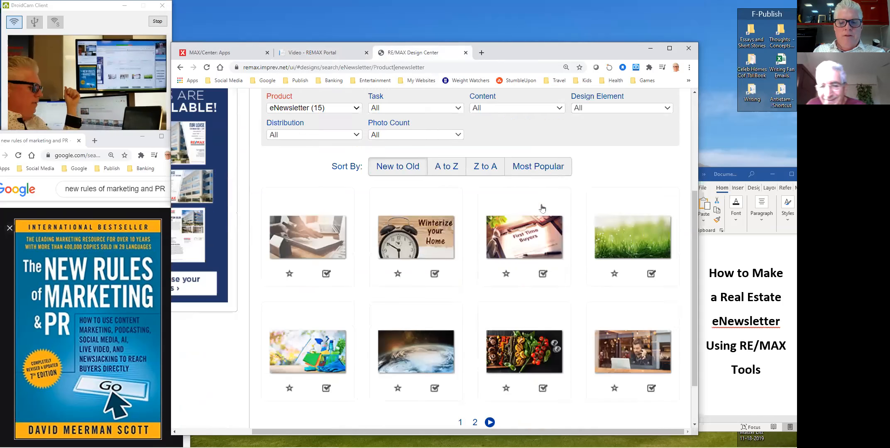
{"action": "scroll", "coordinate": [583, 215], "scroll_direction": "down", "scroll_amount": 1}
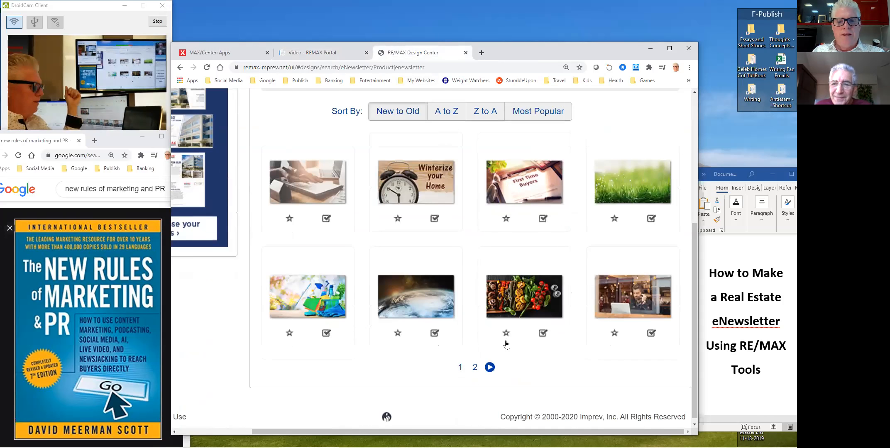
{"action": "left_click", "coordinate": [420, 300]}
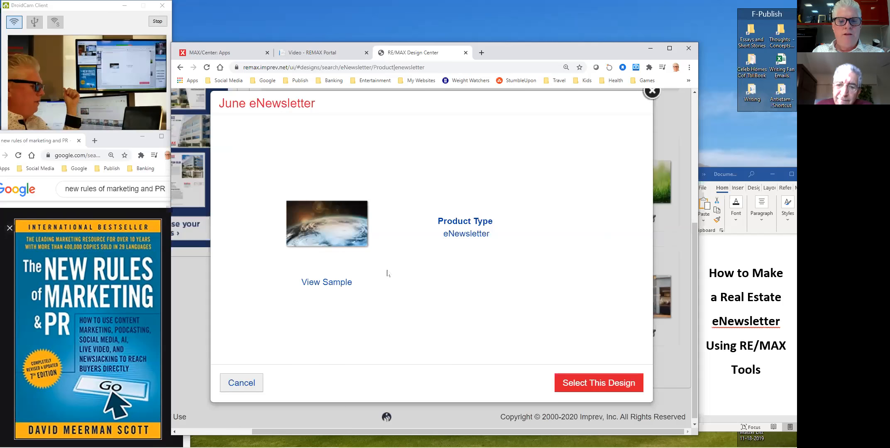
{"action": "left_click", "coordinate": [601, 387]}
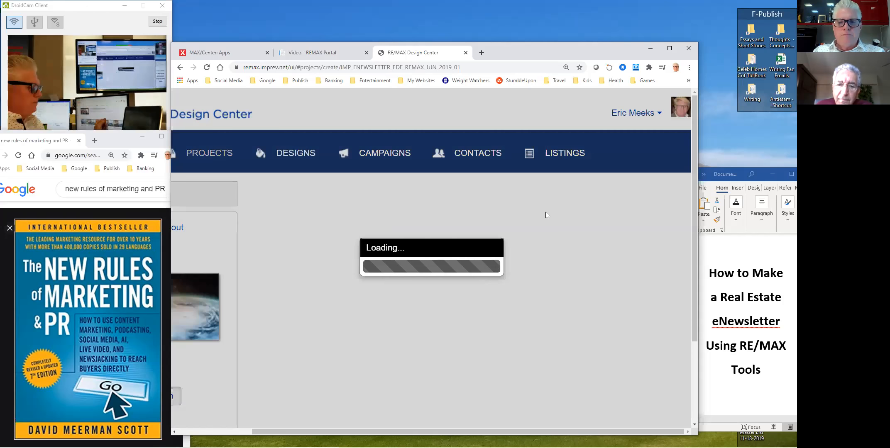
{"action": "scroll", "coordinate": [432, 248], "scroll_direction": "down", "scroll_amount": 2}
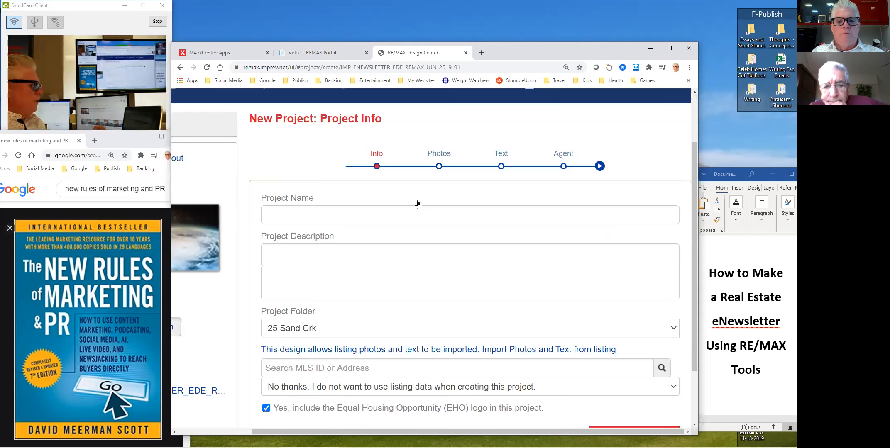
- Name the project November 2020 Client eNewsletter, file it in 2020 Client eNewsletter, and open a new browser tab
{"action": "left_click", "coordinate": [418, 212]}
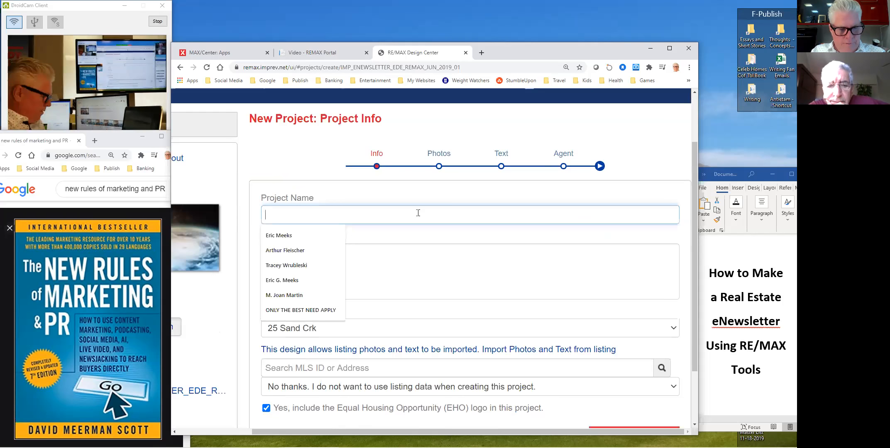
{"action": "type", "text": "November 2020 Client eNewsletter"}
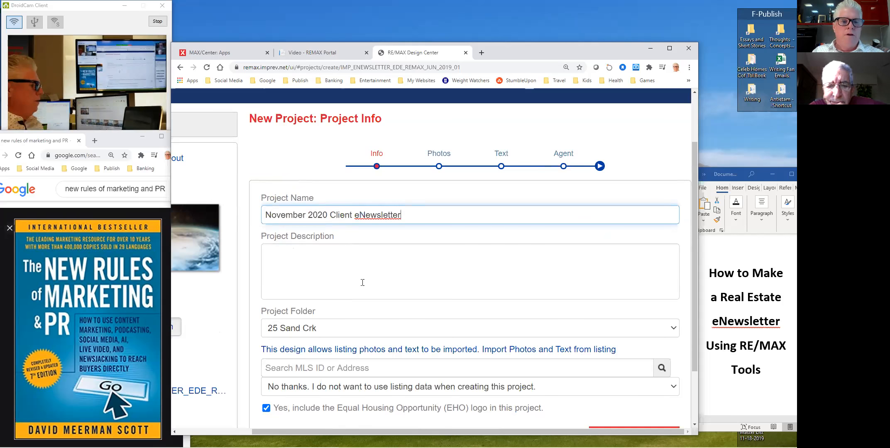
{"action": "left_click", "coordinate": [329, 330]}
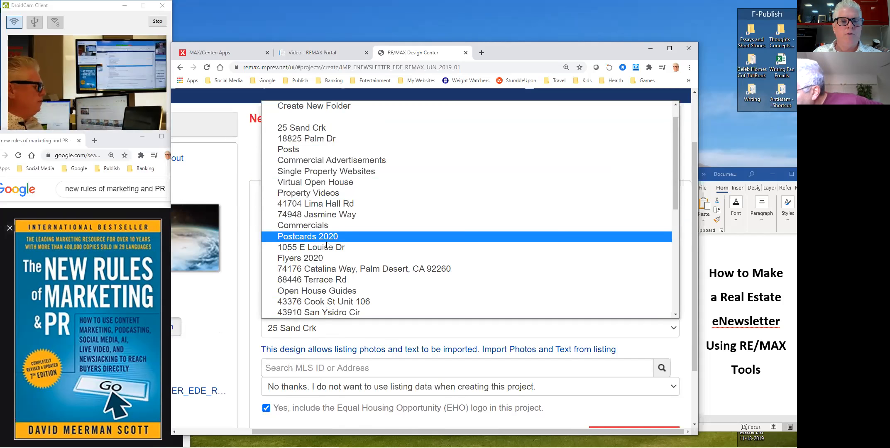
{"action": "scroll", "coordinate": [332, 290], "scroll_direction": "down", "scroll_amount": 4}
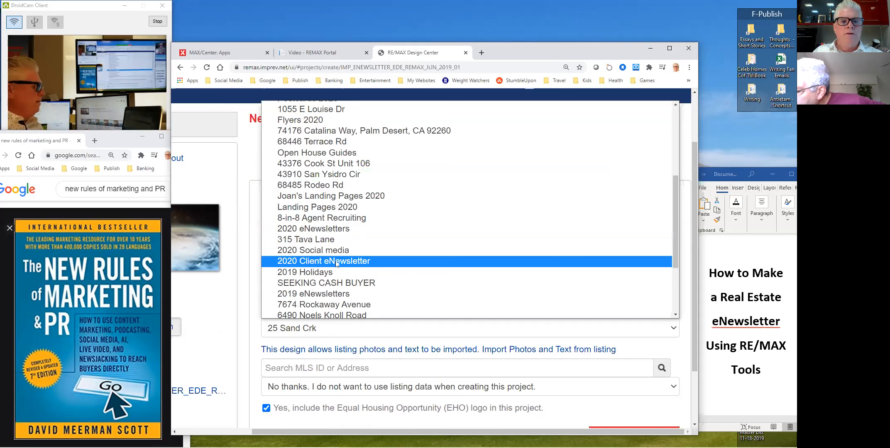
{"action": "left_click", "coordinate": [394, 262]}
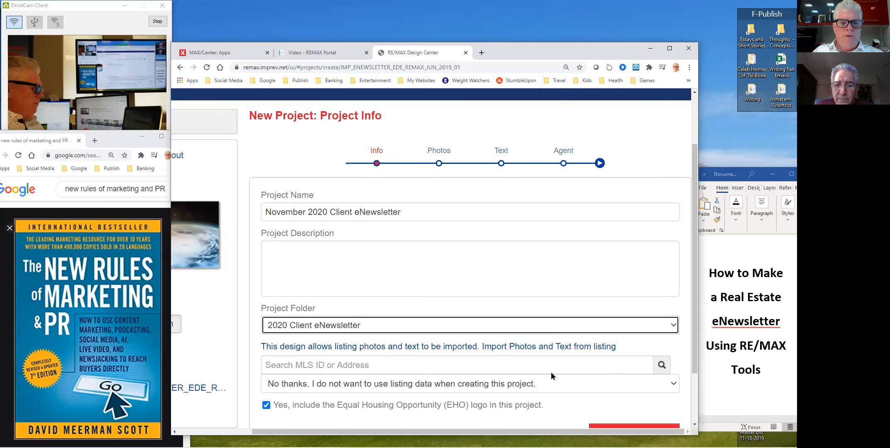
{"action": "scroll", "coordinate": [552, 373], "scroll_direction": "down", "scroll_amount": 1}
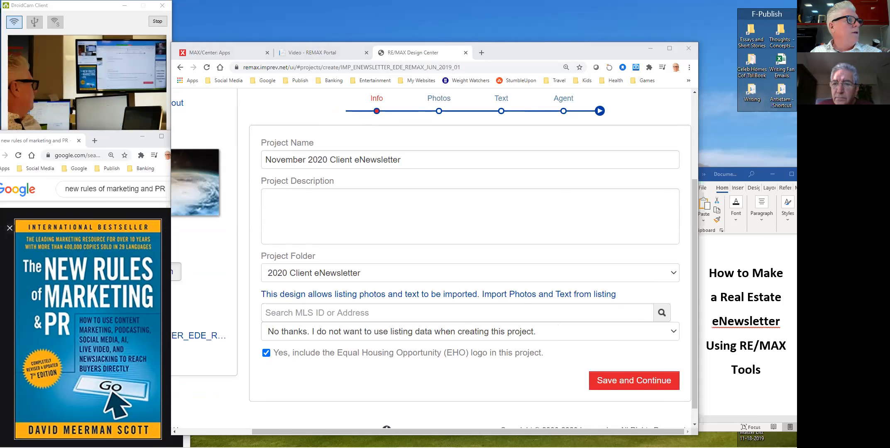
{"action": "left_click_drag", "start_coordinate": [391, 56], "coordinate": [436, 64]}
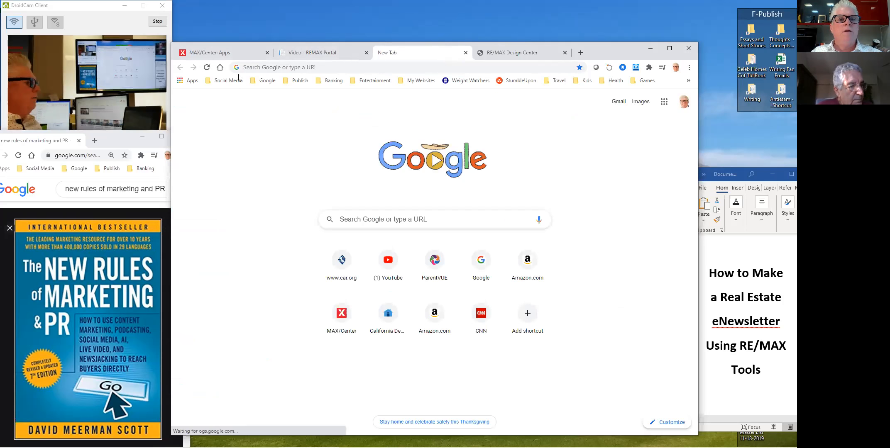
- Go from the CDAR bookmark to Flexmls and sign in with the account password
{"action": "left_click", "coordinate": [688, 80]}
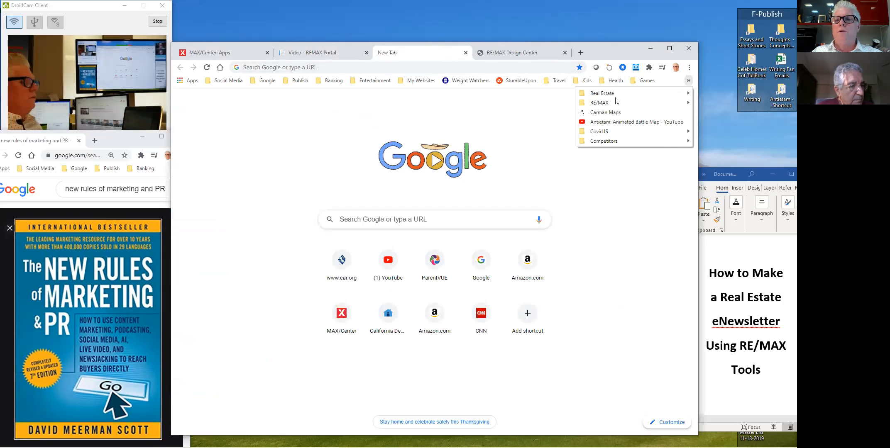
{"action": "mouse_move", "coordinate": [617, 95]}
{"action": "left_click", "coordinate": [454, 94]}
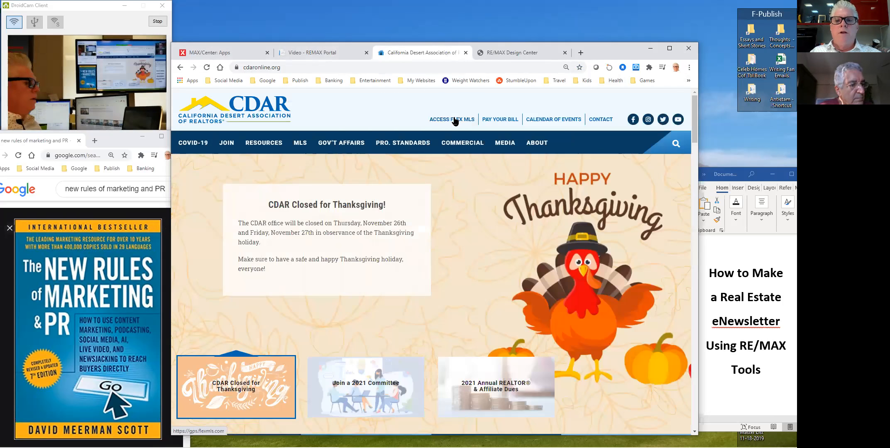
{"action": "left_click", "coordinate": [454, 119]}
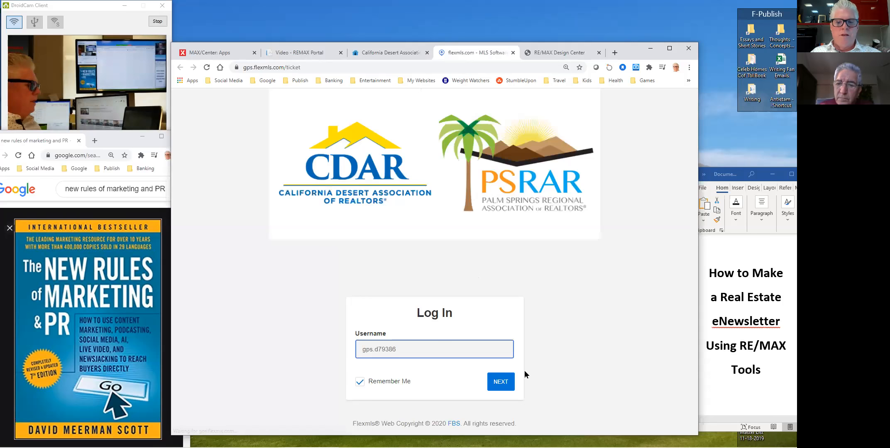
{"action": "left_click", "coordinate": [504, 384]}
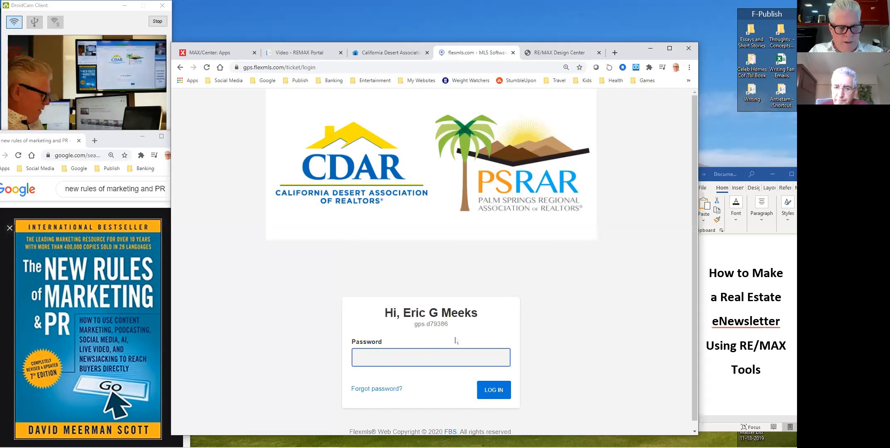
{"action": "type", "text": "•••••"}
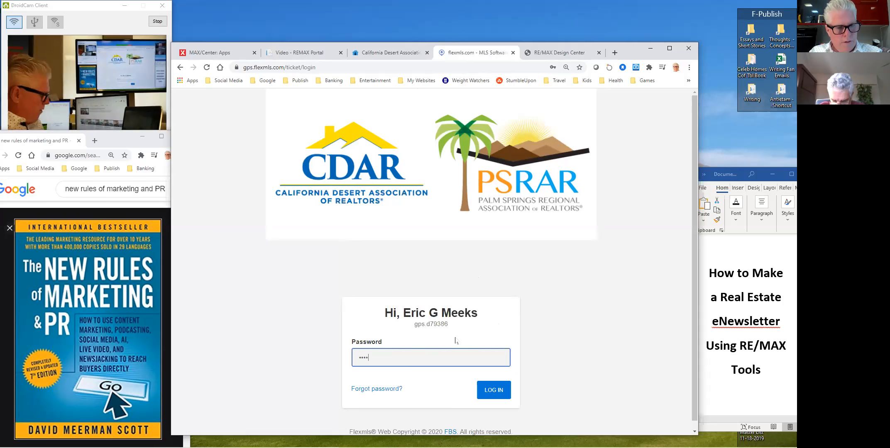
{"action": "left_click", "coordinate": [494, 390]}
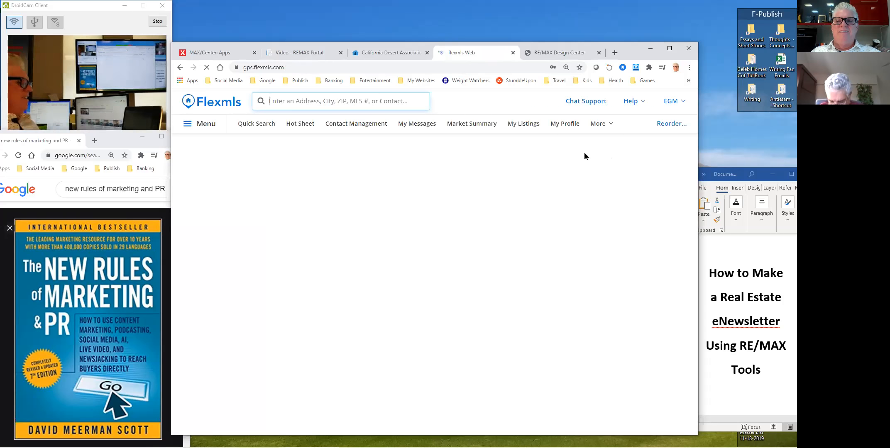
- Copy the Jasmine Way listing's MLS number 219050027 from My Listings
{"action": "left_click", "coordinate": [526, 124]}
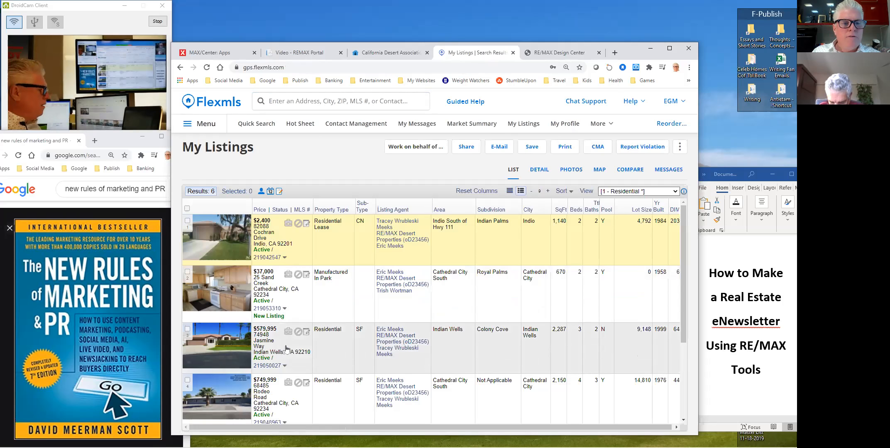
{"action": "scroll", "coordinate": [285, 344], "scroll_direction": "down", "scroll_amount": 1}
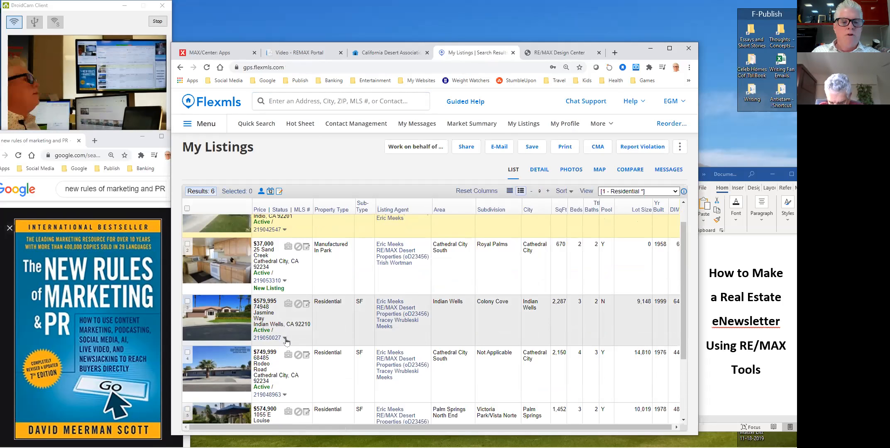
{"action": "left_click_drag", "start_coordinate": [281, 341], "coordinate": [255, 338]}
{"action": "right_click", "coordinate": [254, 339]}
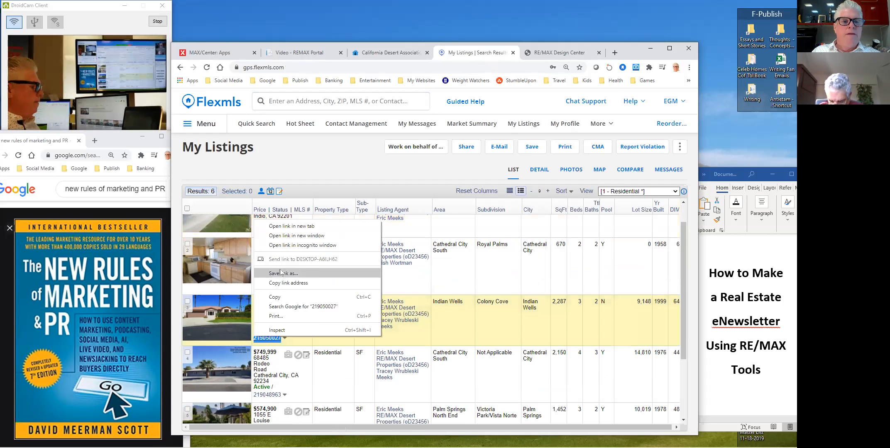
{"action": "left_click", "coordinate": [281, 298]}
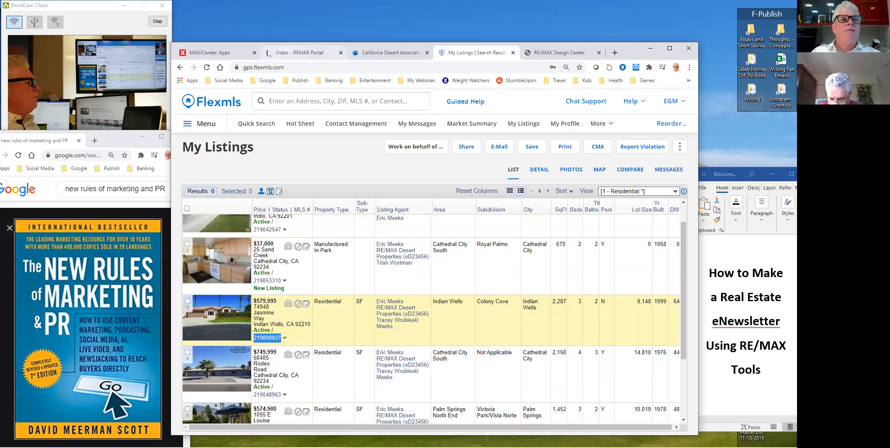
{"action": "left_click", "coordinate": [295, 52]}
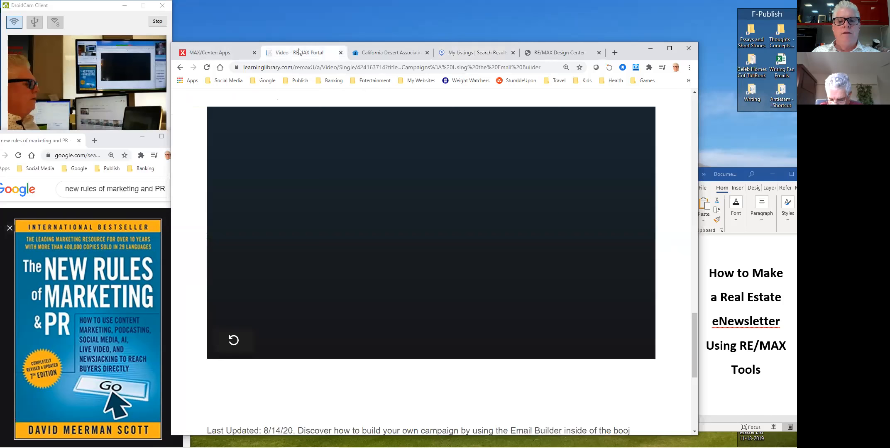
{"action": "left_click", "coordinate": [551, 50]}
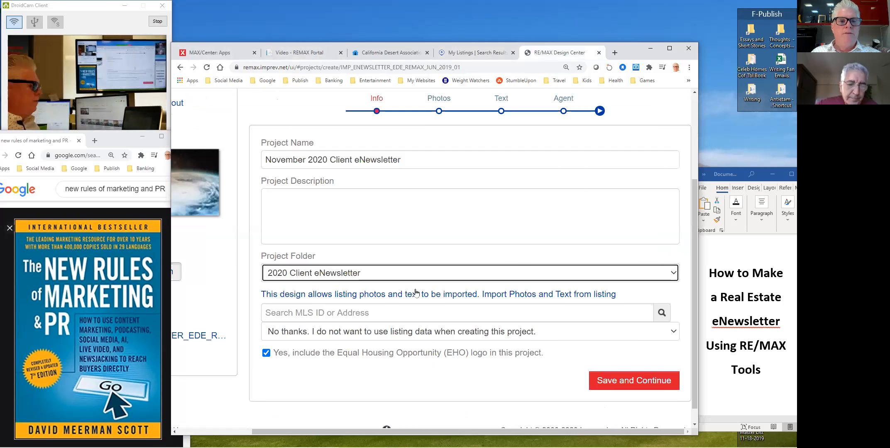
{"action": "right_click", "coordinate": [368, 310]}
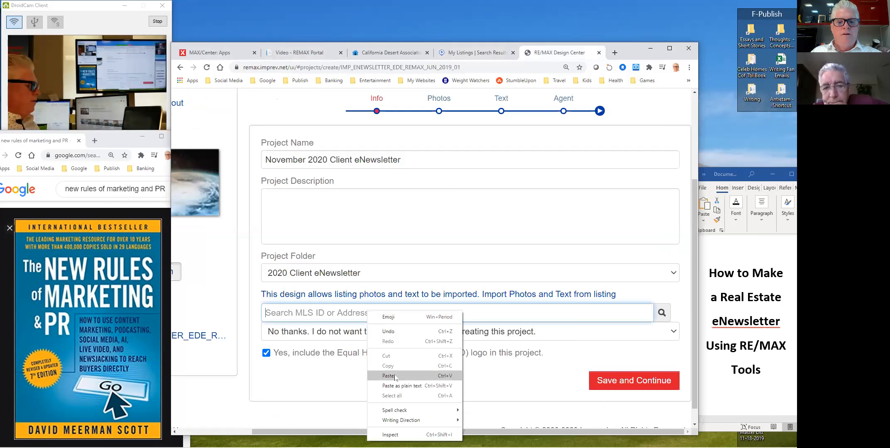
{"action": "left_click", "coordinate": [408, 373]}
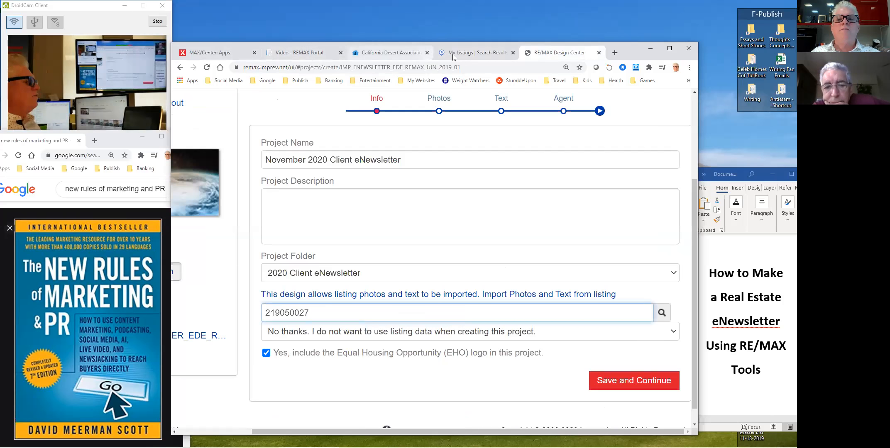
{"action": "left_click", "coordinate": [477, 53]}
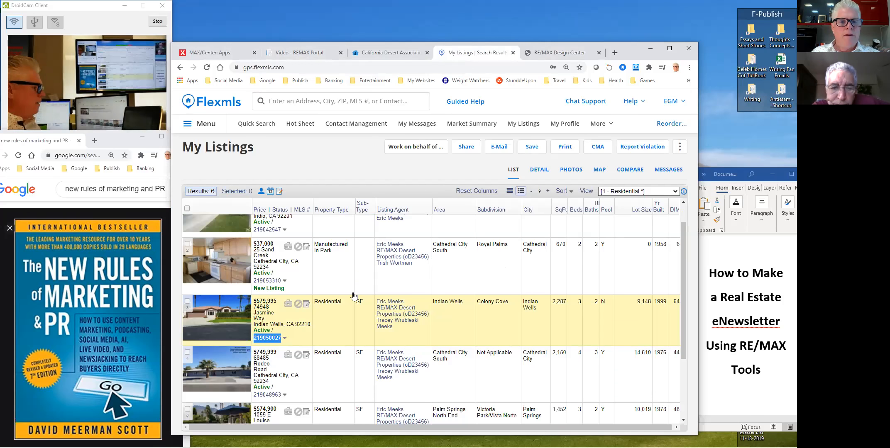
{"action": "left_click", "coordinate": [560, 52]}
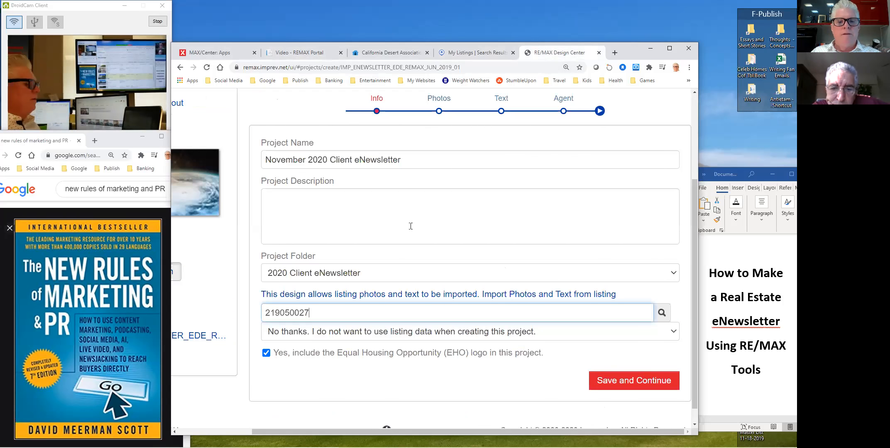
{"action": "left_click", "coordinate": [660, 314]}
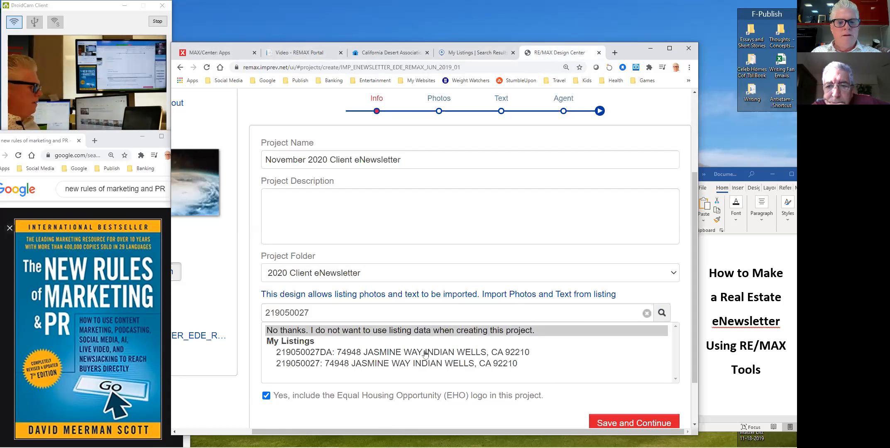
{"action": "left_click", "coordinate": [426, 353]}
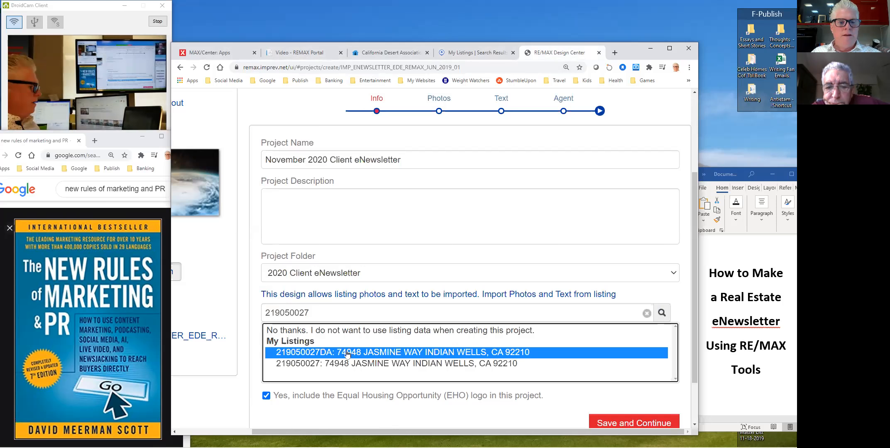
- Keep the Equal Housing Opportunity logo included, save the project info and confirm creation
{"action": "left_click", "coordinate": [558, 399]}
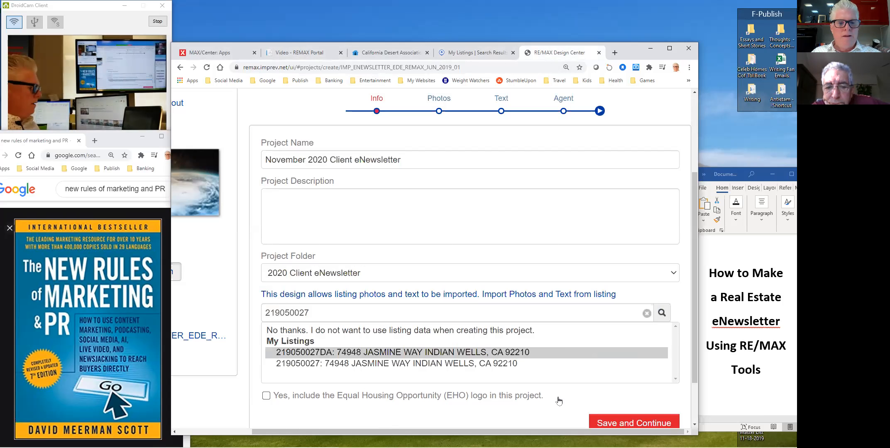
{"action": "left_click", "coordinate": [266, 396]}
{"action": "left_click", "coordinate": [639, 421]}
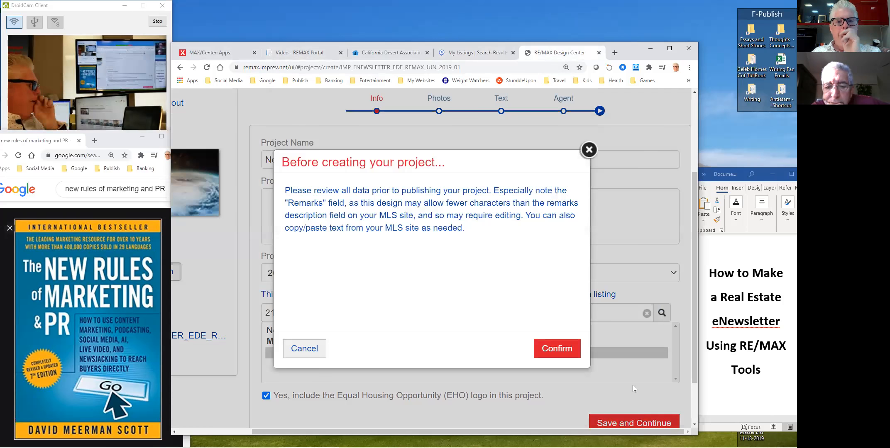
{"action": "left_click", "coordinate": [557, 348]}
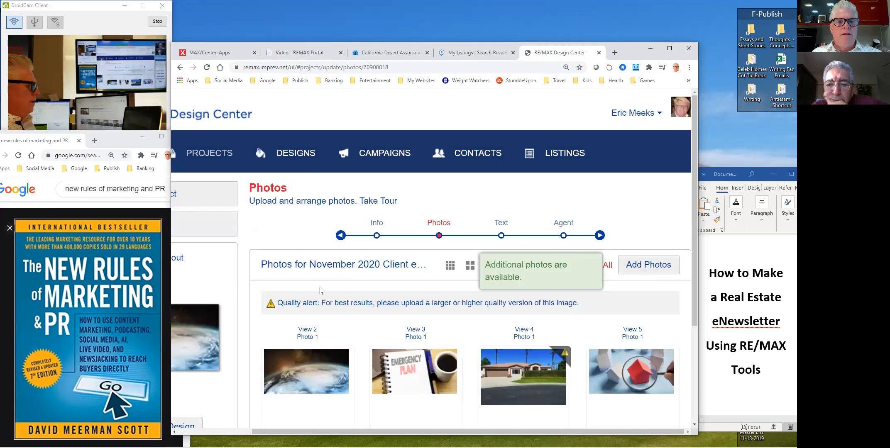
- Begin replacing the View 5 photo with an image uploaded from the computer
{"action": "scroll", "coordinate": [380, 260], "scroll_direction": "down", "scroll_amount": 1}
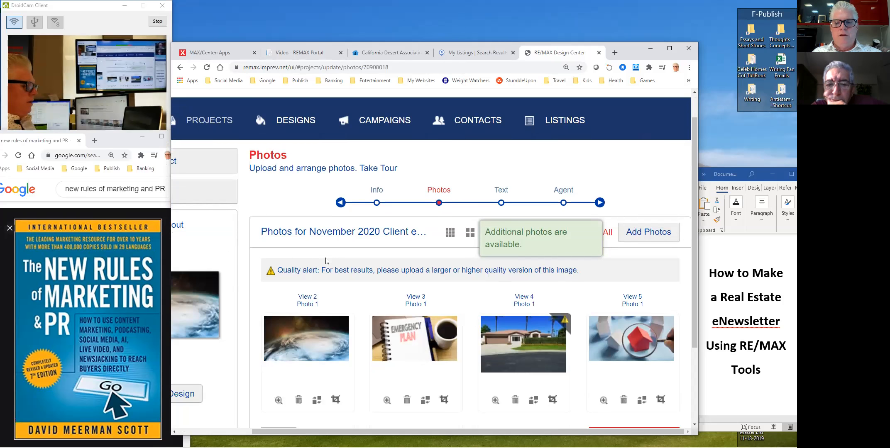
{"action": "scroll", "coordinate": [325, 262], "scroll_direction": "down", "scroll_amount": 2}
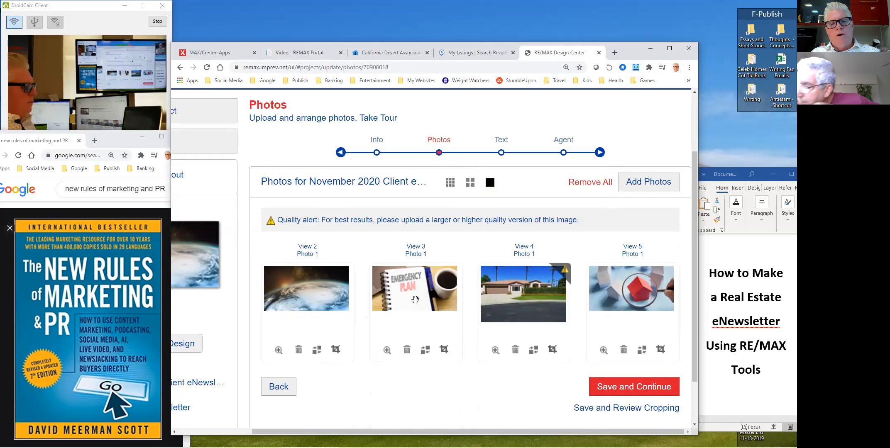
{"action": "left_click", "coordinate": [425, 350]}
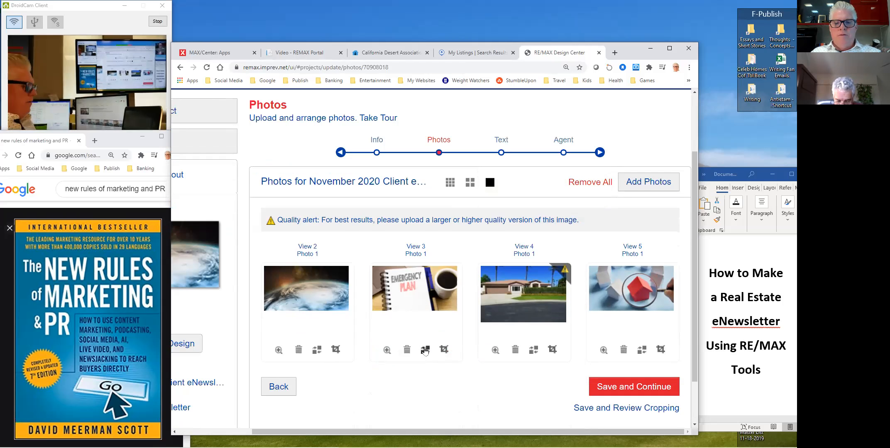
{"action": "left_click", "coordinate": [641, 351]}
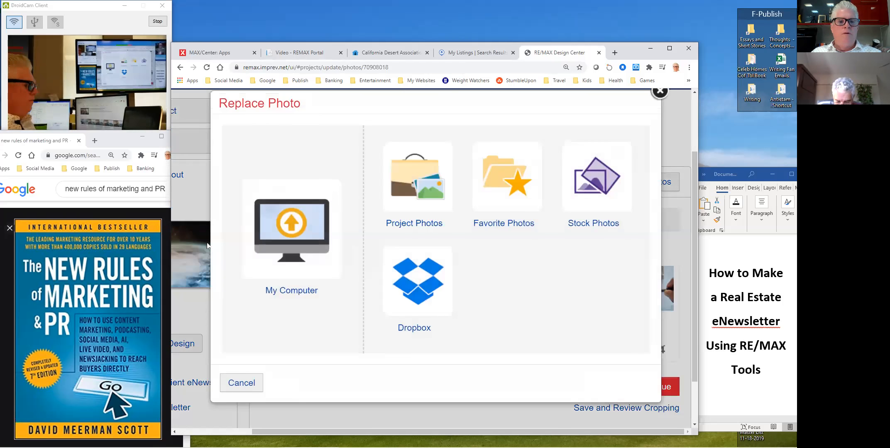
{"action": "left_click", "coordinate": [315, 230]}
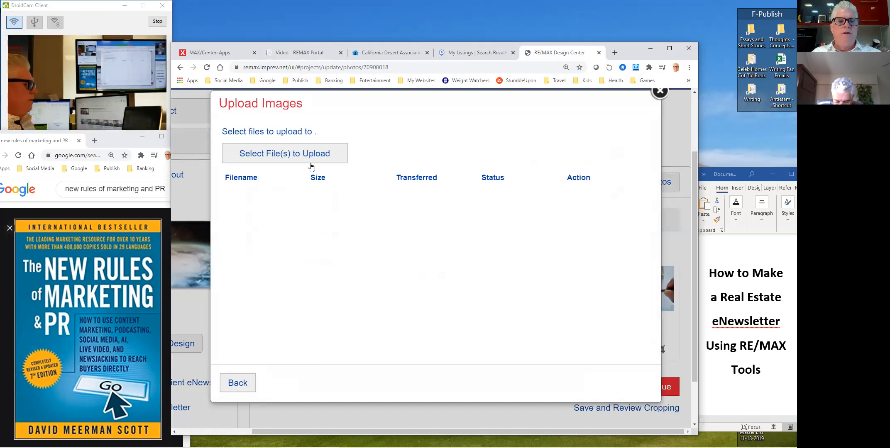
{"action": "left_click", "coordinate": [294, 151]}
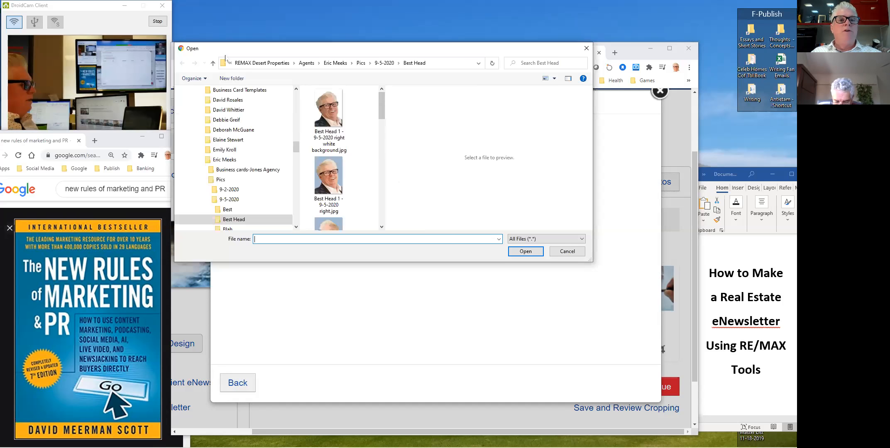
- Browse to Social Media > Realtor Guy and upload the Realtor Guy jpg as View 5
{"action": "left_click", "coordinate": [261, 62]}
{"action": "left_click_drag", "start_coordinate": [384, 105], "coordinate": [383, 152]}
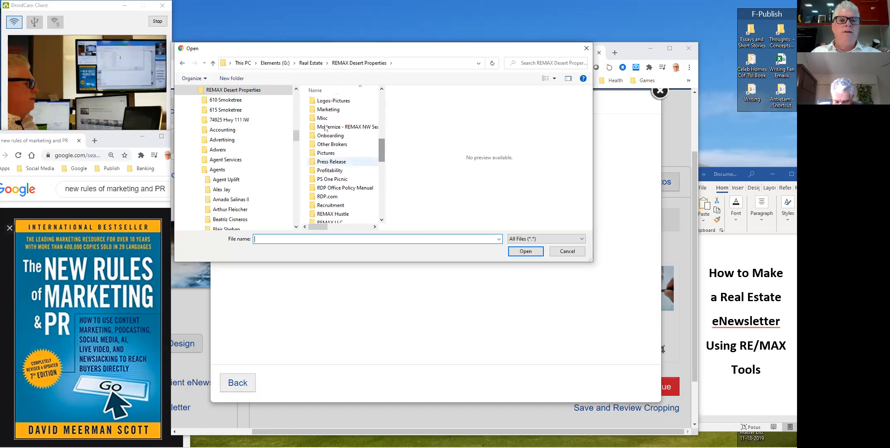
{"action": "scroll", "coordinate": [338, 187], "scroll_direction": "down", "scroll_amount": 3}
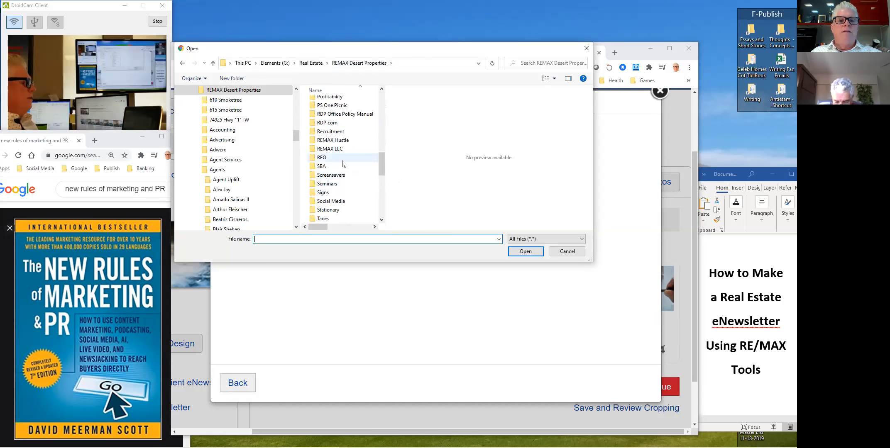
{"action": "left_click", "coordinate": [336, 201]}
{"action": "double_click", "coordinate": [344, 201]}
{"action": "scroll", "coordinate": [338, 162], "scroll_direction": "down", "scroll_amount": 2}
{"action": "double_click", "coordinate": [338, 158]}
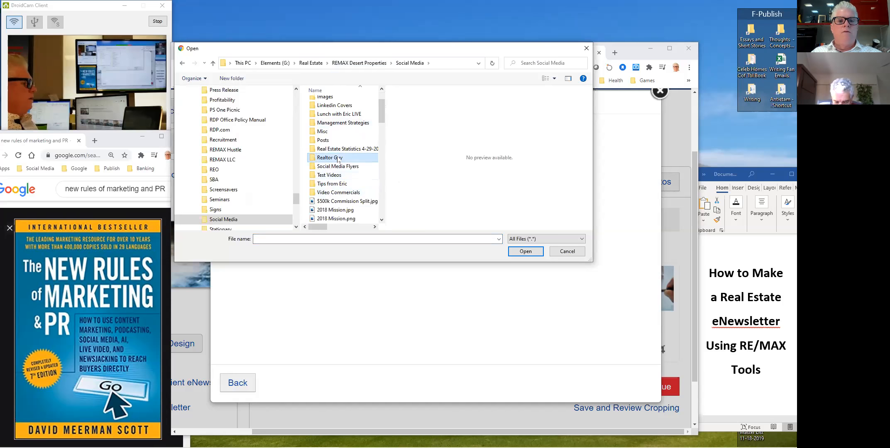
{"action": "left_click_drag", "start_coordinate": [380, 107], "coordinate": [380, 113]}
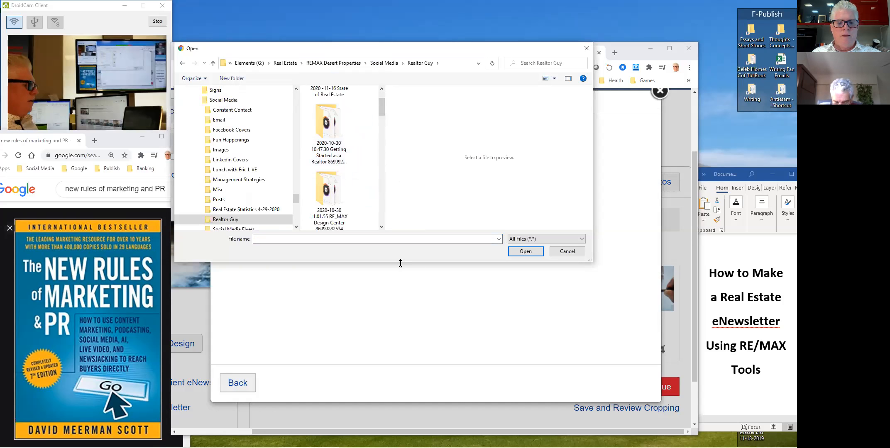
{"action": "left_click_drag", "start_coordinate": [400, 262], "coordinate": [400, 417]}
{"action": "left_click_drag", "start_coordinate": [383, 174], "coordinate": [383, 210]}
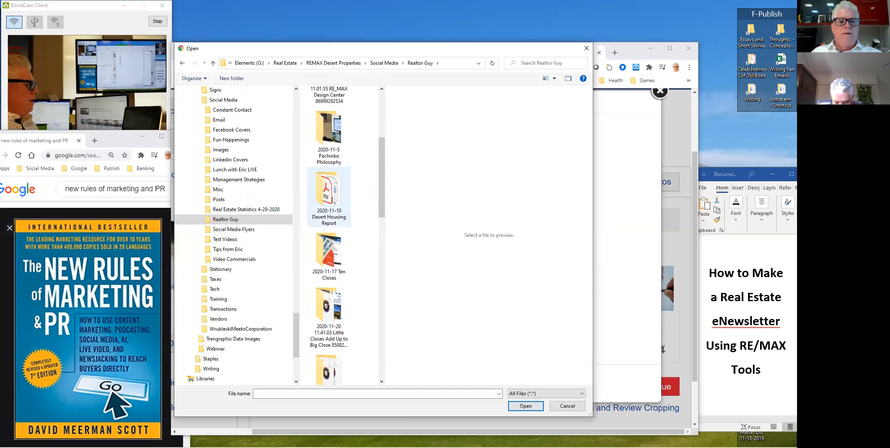
{"action": "double_click", "coordinate": [335, 203]}
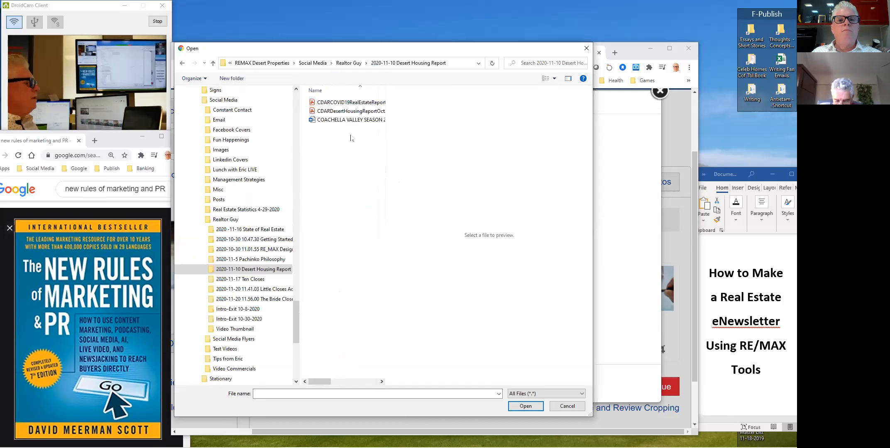
{"action": "left_click", "coordinate": [183, 65]}
{"action": "left_click_drag", "start_coordinate": [378, 148], "coordinate": [378, 323]}
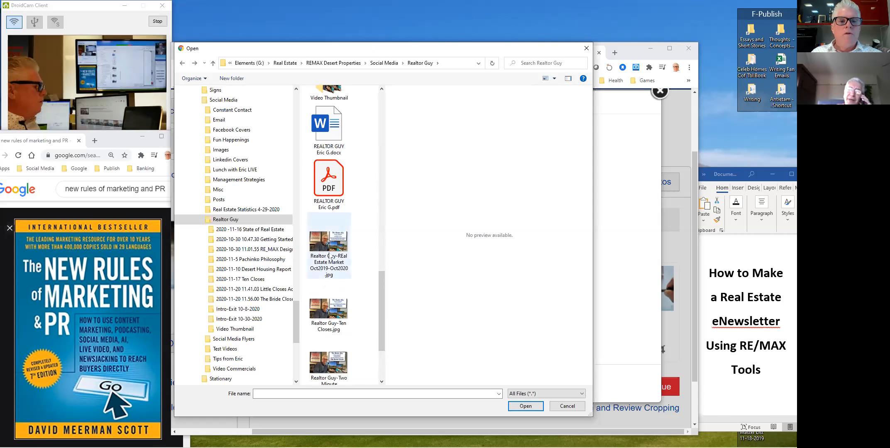
{"action": "double_click", "coordinate": [323, 246]}
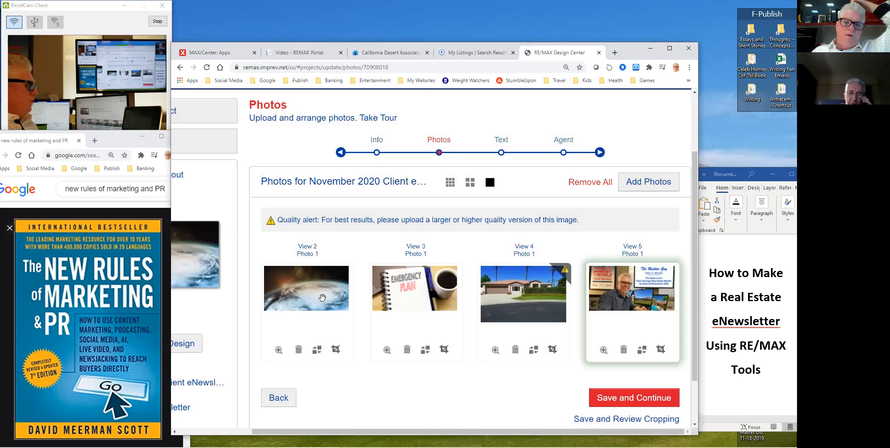
- Start replacing the View 2 photo from the computer, browsing to Pictures-Misc > Desert Mountains
{"action": "left_click", "coordinate": [316, 350]}
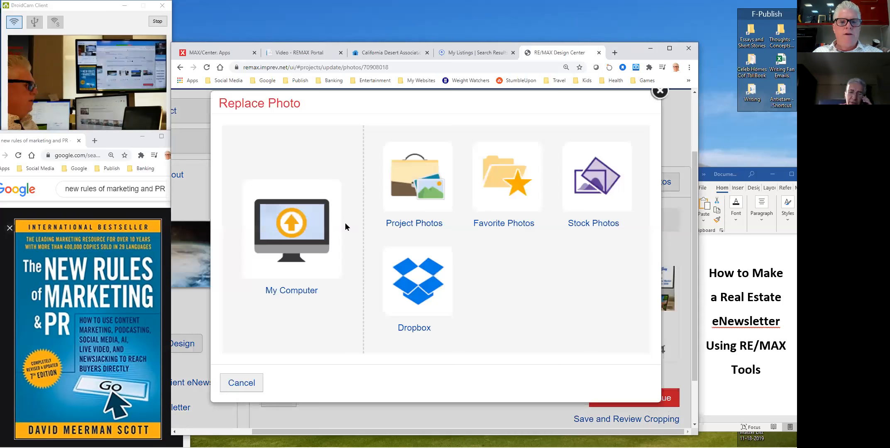
{"action": "left_click", "coordinate": [309, 222]}
{"action": "left_click", "coordinate": [302, 155]}
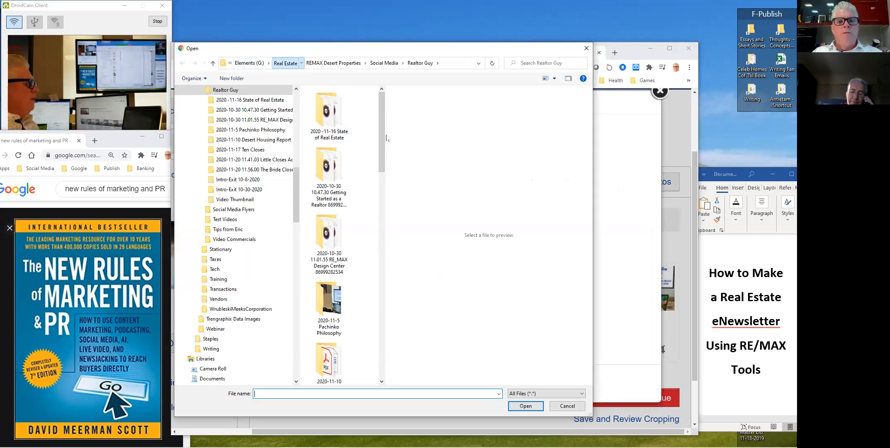
{"action": "left_click", "coordinate": [289, 66]}
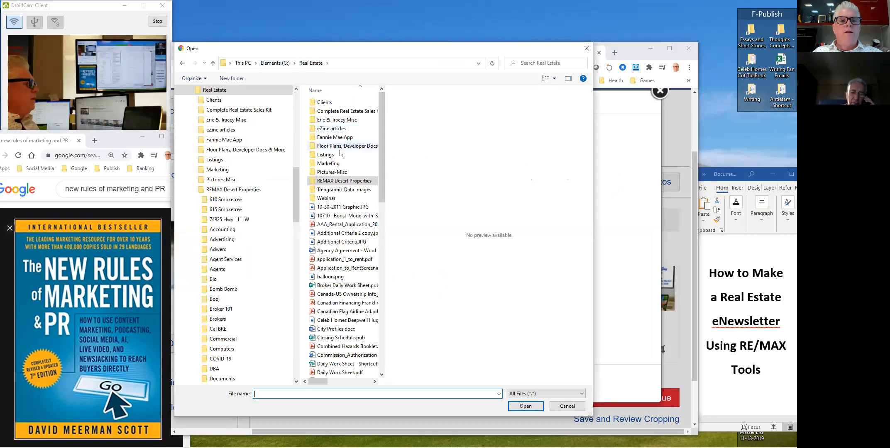
{"action": "double_click", "coordinate": [332, 172]}
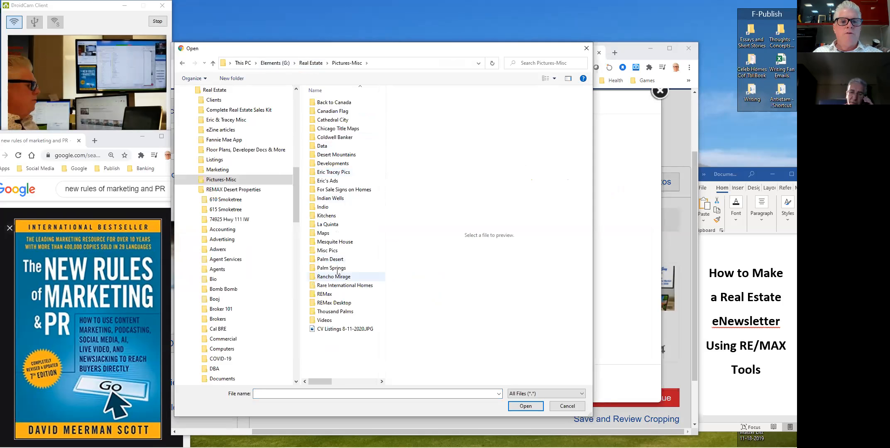
{"action": "double_click", "coordinate": [337, 155]}
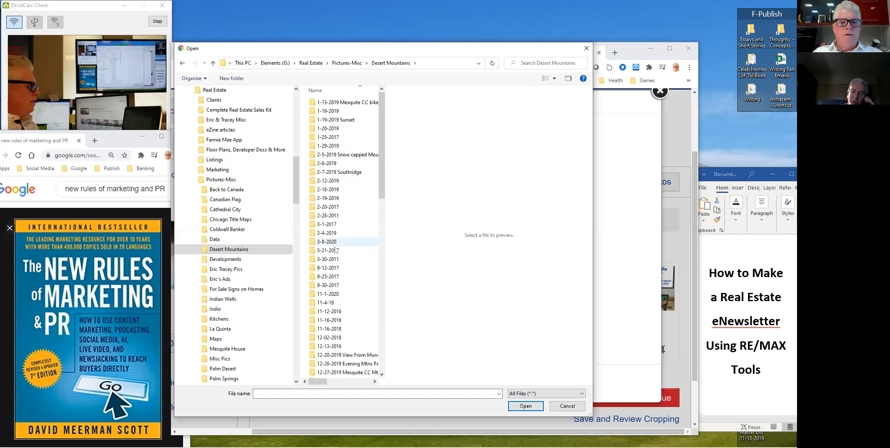
- Preview the Desert Mountains photos and upload the palm-silhouette mountain photo 20181004_145747.jpg
{"action": "scroll", "coordinate": [348, 216], "scroll_direction": "down", "scroll_amount": 7}
{"action": "left_click", "coordinate": [347, 217]}
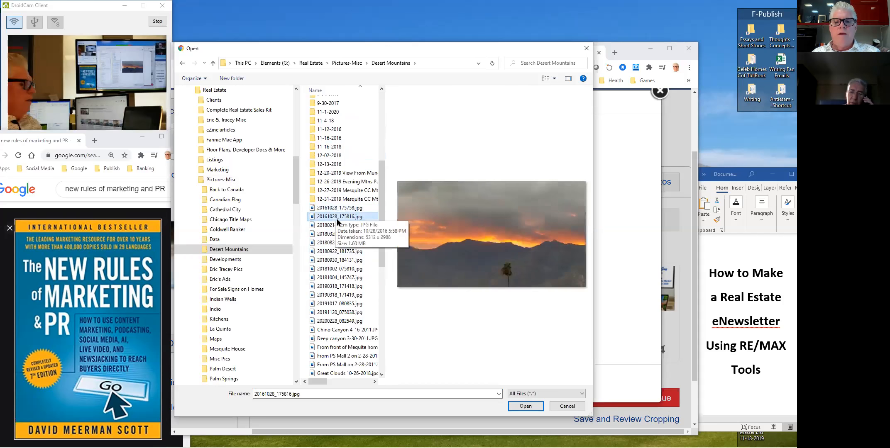
{"action": "left_click", "coordinate": [336, 225]}
{"action": "left_click", "coordinate": [335, 234]}
{"action": "left_click", "coordinate": [333, 243]}
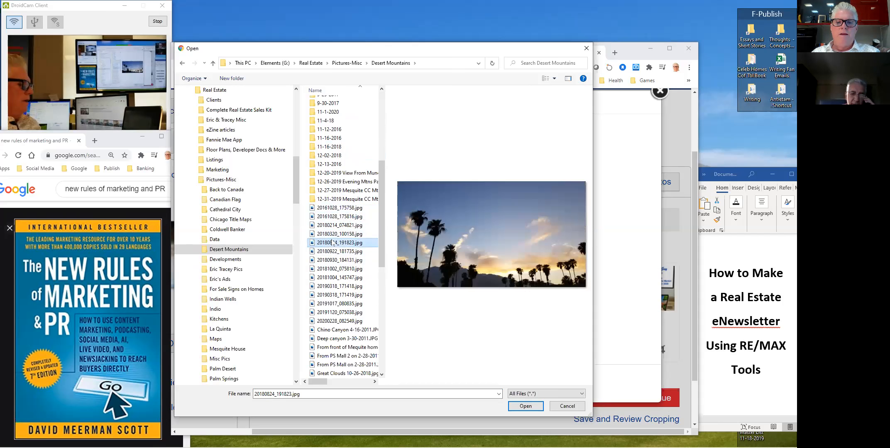
{"action": "left_click", "coordinate": [330, 250]}
{"action": "left_click", "coordinate": [330, 246]}
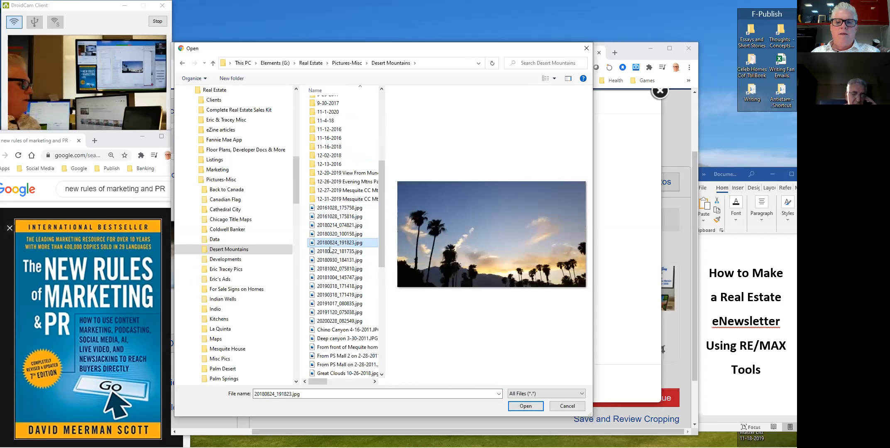
{"action": "key", "text": "Down"}
{"action": "key", "text": "Down"}
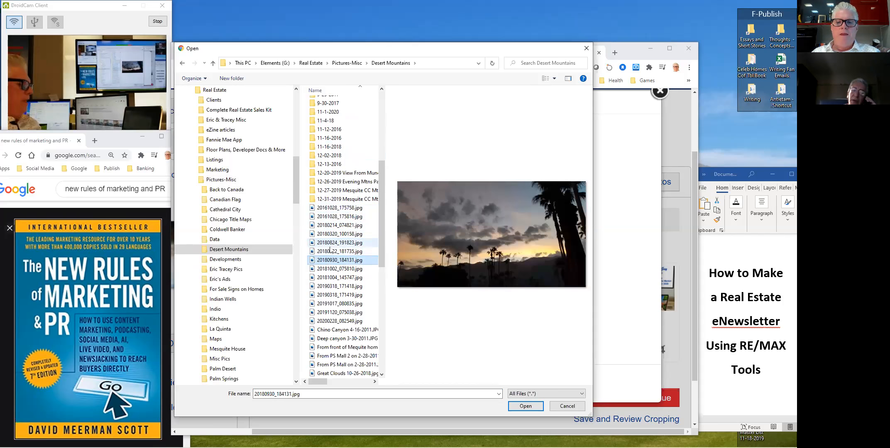
{"action": "key", "text": "Down"}
{"action": "key", "text": "Down"}
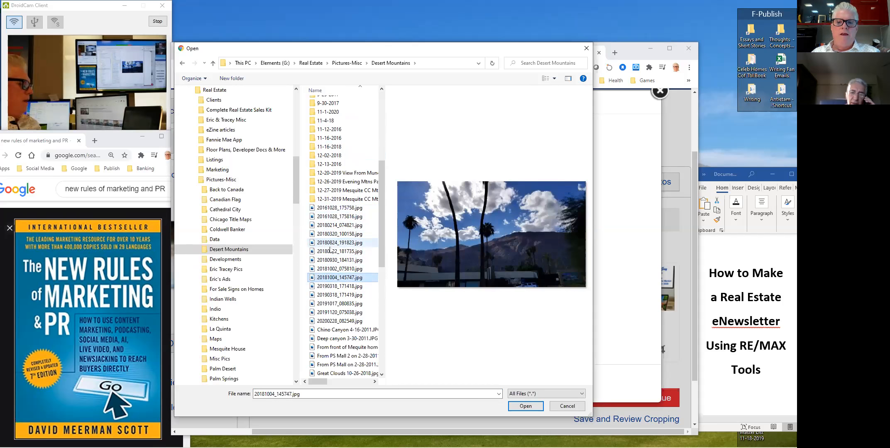
{"action": "key", "text": "Down"}
{"action": "key", "text": "Down"}
{"action": "key", "text": "Down"}
{"action": "key", "text": "Down"}
{"action": "key", "text": "Down"}
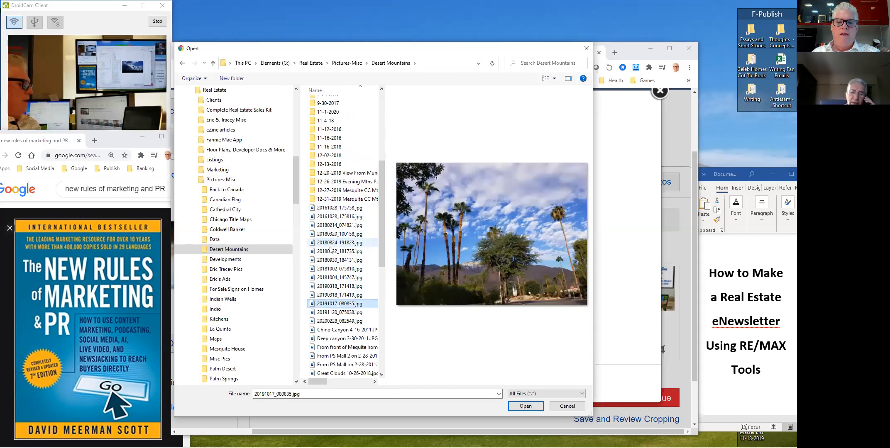
{"action": "key", "text": "Down"}
{"action": "key", "text": "Down"}
{"action": "key", "text": "Down"}
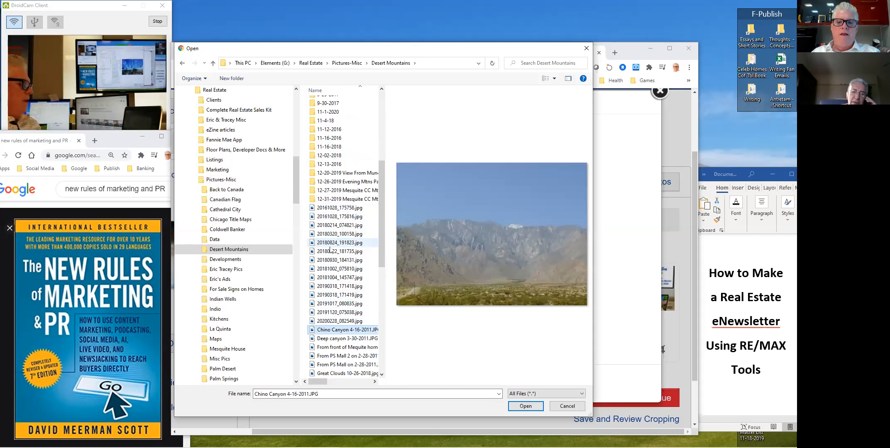
{"action": "key", "text": "Down"}
{"action": "key", "text": "Down"}
{"action": "key", "text": "Down"}
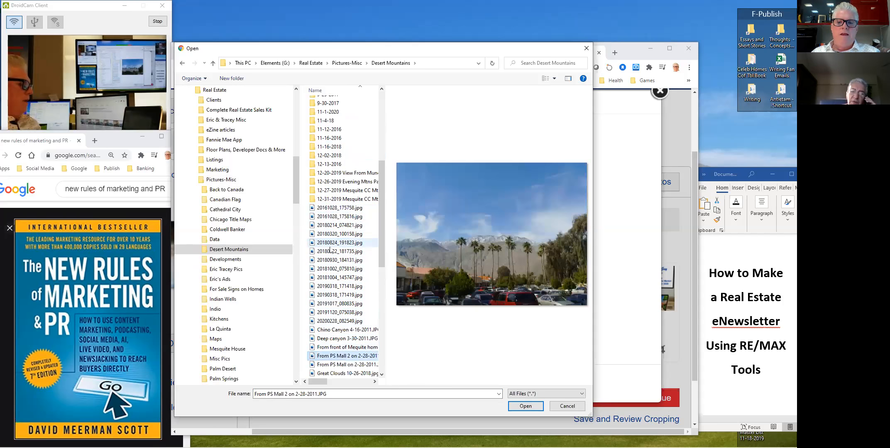
{"action": "key", "text": "Down"}
{"action": "key", "text": "Down"}
{"action": "key", "text": "Down"}
{"action": "key", "text": "Down"}
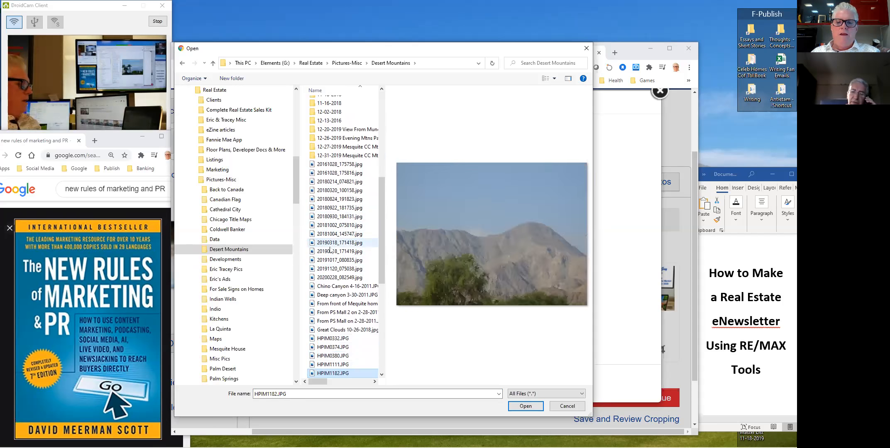
{"action": "key", "text": "Down"}
{"action": "key", "text": "Down"}
{"action": "key", "text": "Down"}
{"action": "key", "text": "Down"}
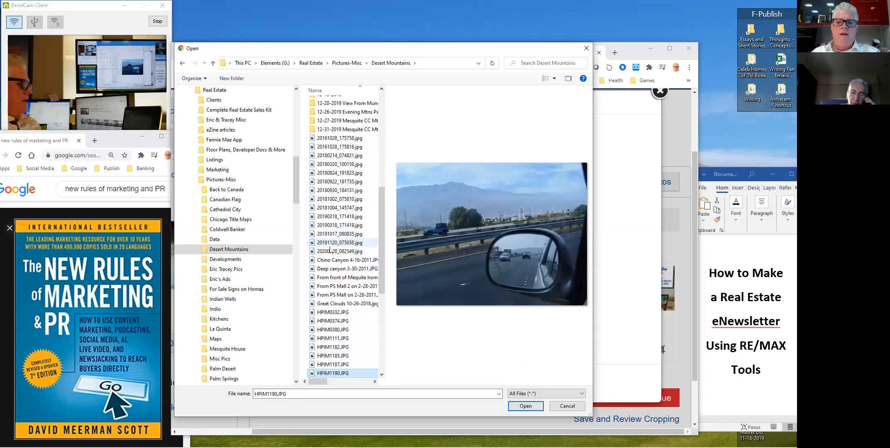
{"action": "key", "text": "Down"}
{"action": "key", "text": "Down"}
{"action": "key", "text": "Down"}
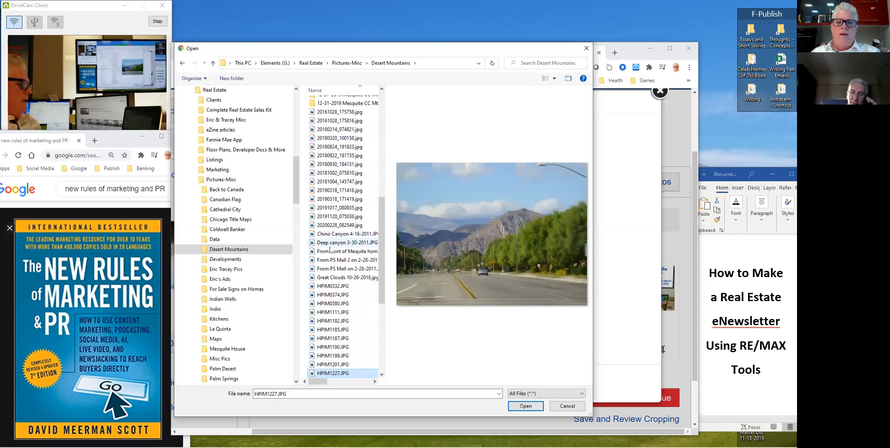
{"action": "key", "text": "Up"}
{"action": "key", "text": "Up"}
{"action": "key", "text": "Up"}
{"action": "key", "text": "Up"}
{"action": "key", "text": "Up"}
{"action": "key", "text": "Up"}
{"action": "key", "text": "Up"}
{"action": "key", "text": "Up"}
{"action": "key", "text": "Up"}
{"action": "key", "text": "Up"}
{"action": "key", "text": "Up"}
{"action": "key", "text": "Up"}
{"action": "key", "text": "Up"}
{"action": "key", "text": "Up"}
{"action": "key", "text": "Up"}
{"action": "key", "text": "Up"}
{"action": "key", "text": "Up"}
{"action": "key", "text": "Up"}
{"action": "key", "text": "Up"}
{"action": "key", "text": "Up"}
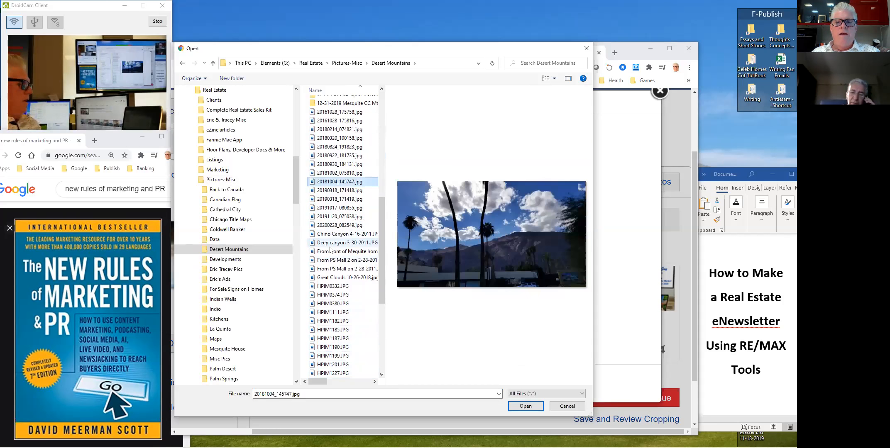
{"action": "double_click", "coordinate": [337, 186]}
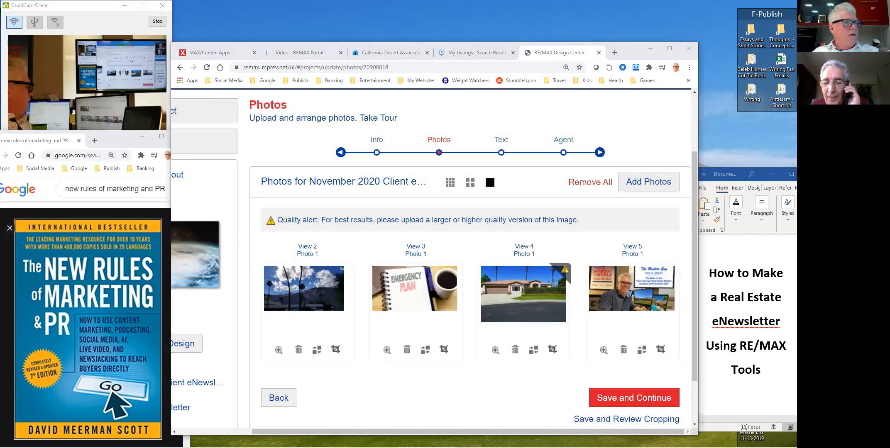
{"action": "left_click", "coordinate": [425, 351]}
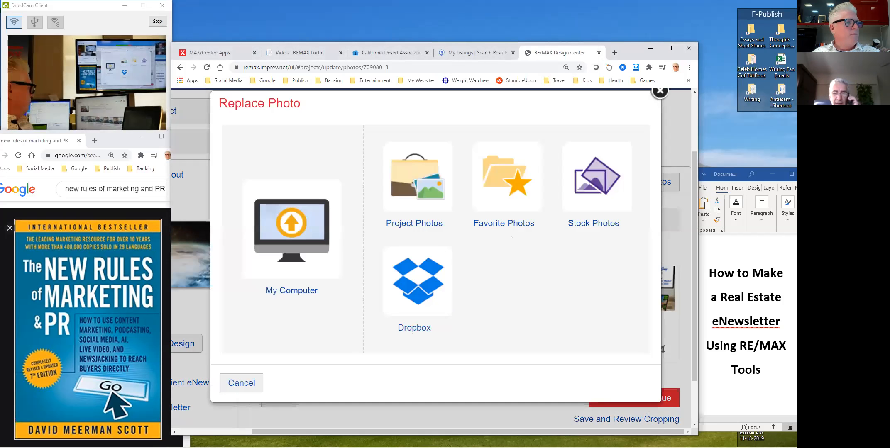
{"action": "left_click", "coordinate": [291, 229]}
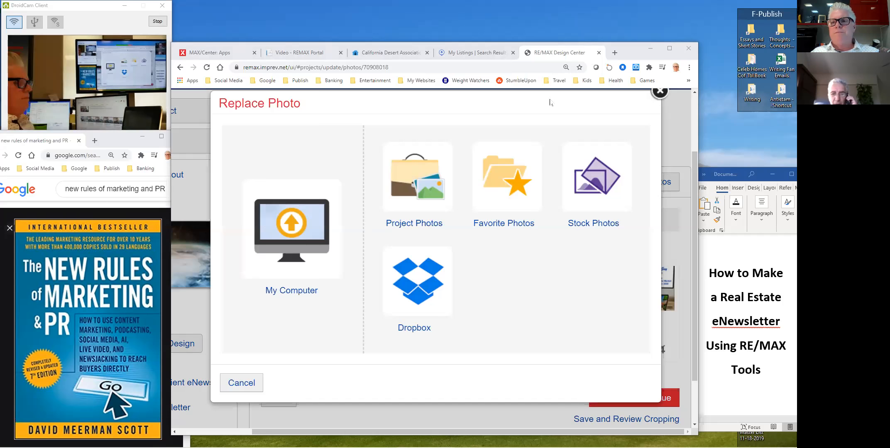
{"action": "left_click", "coordinate": [660, 92]}
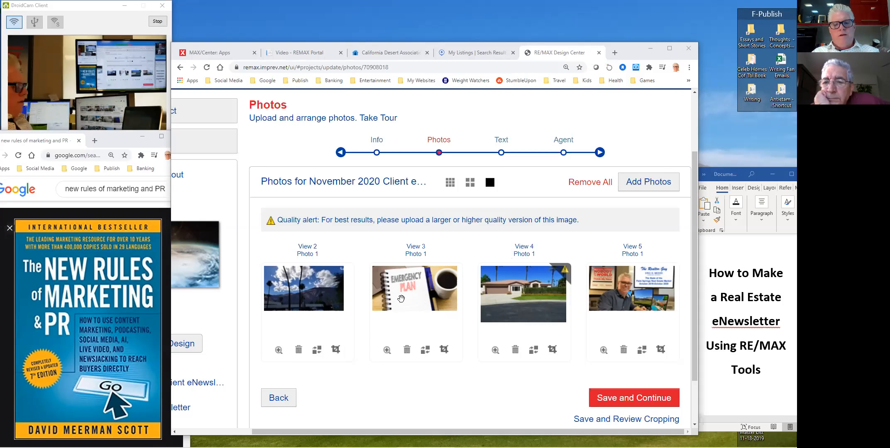
{"action": "left_click", "coordinate": [426, 351]}
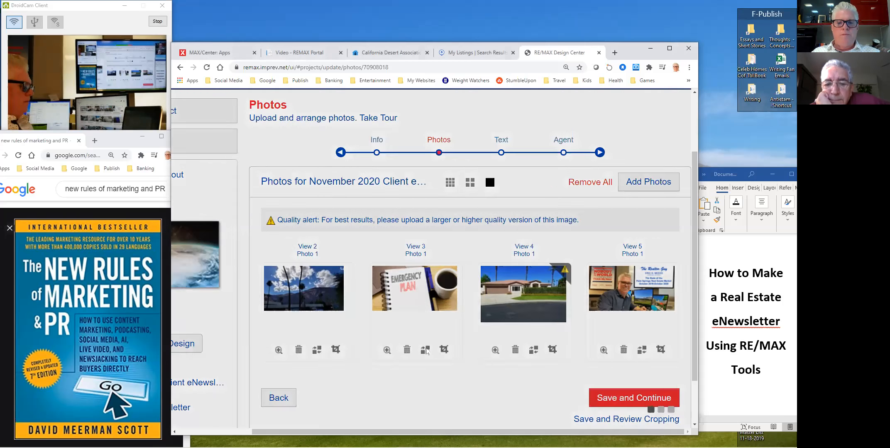
- Upload a replacement for View 3 from the computer, browsing photo folders to Palm Springs
{"action": "left_click", "coordinate": [292, 222]}
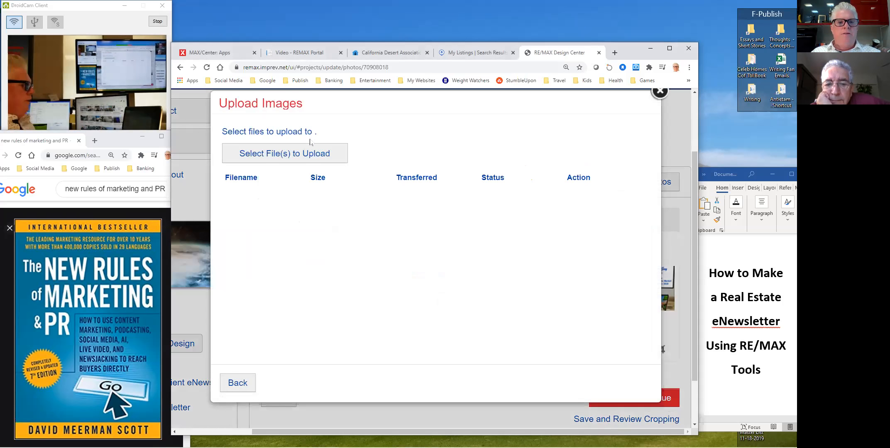
{"action": "left_click", "coordinate": [309, 154]}
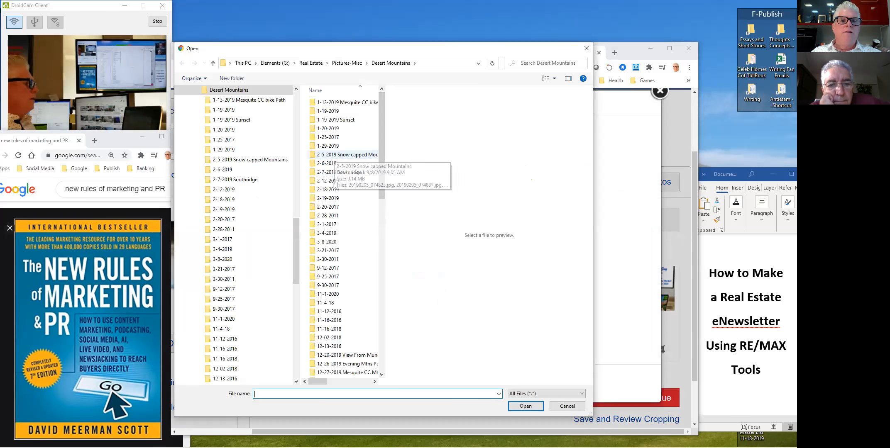
{"action": "double_click", "coordinate": [336, 120]}
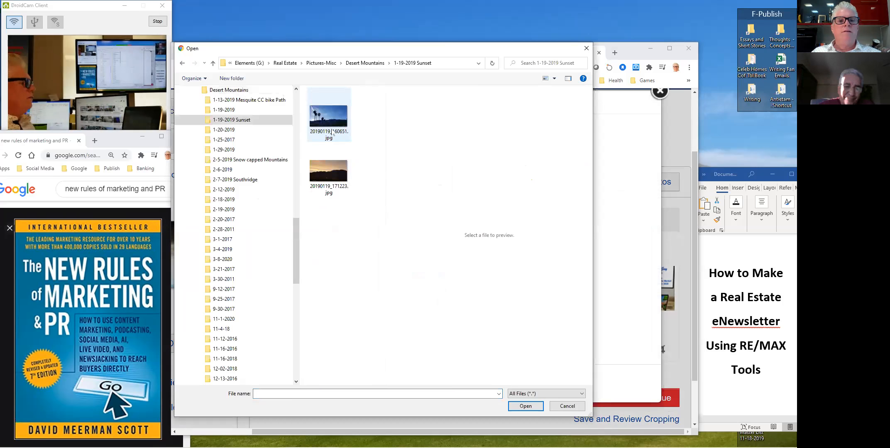
{"action": "left_click", "coordinate": [333, 133]}
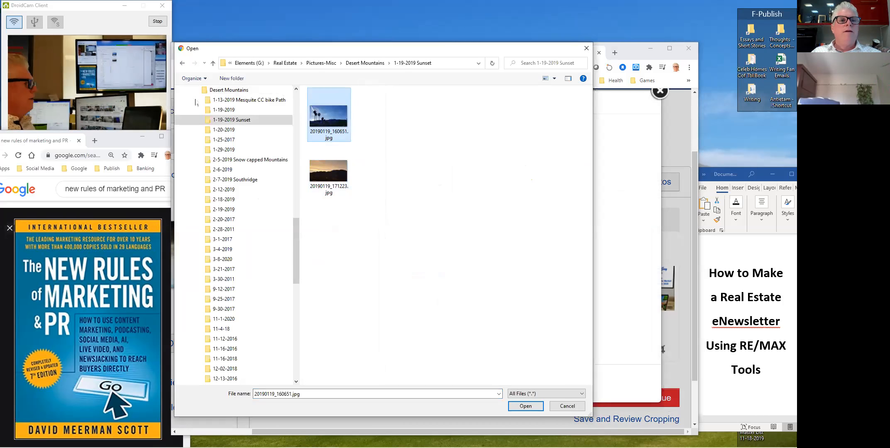
{"action": "left_click", "coordinate": [217, 260]}
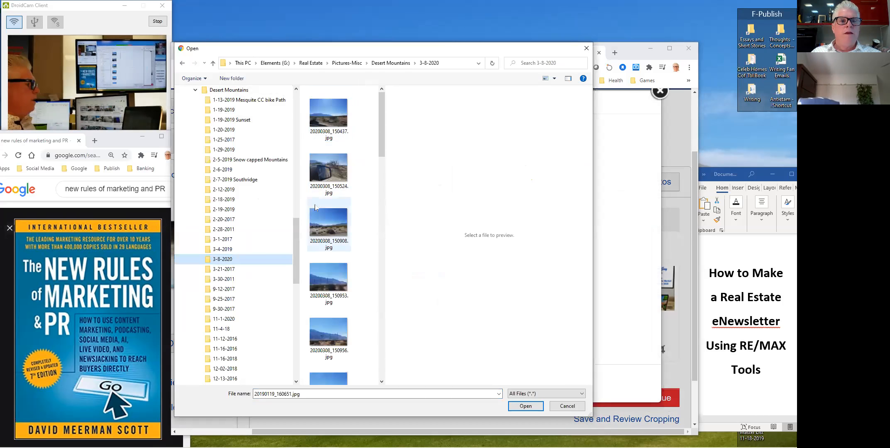
{"action": "left_click", "coordinate": [220, 300]}
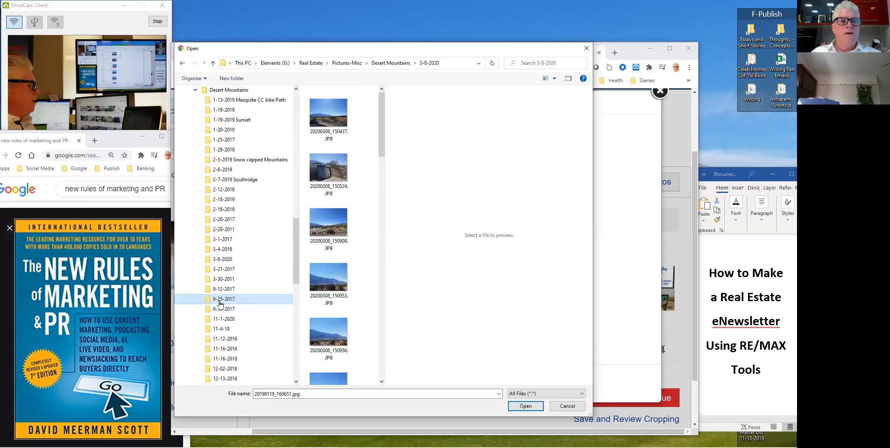
{"action": "left_click", "coordinate": [341, 105]}
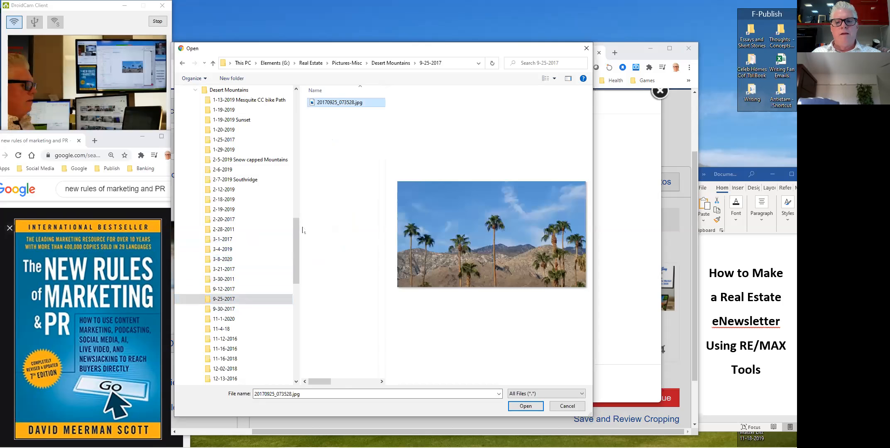
{"action": "left_click_drag", "start_coordinate": [297, 249], "coordinate": [296, 302]}
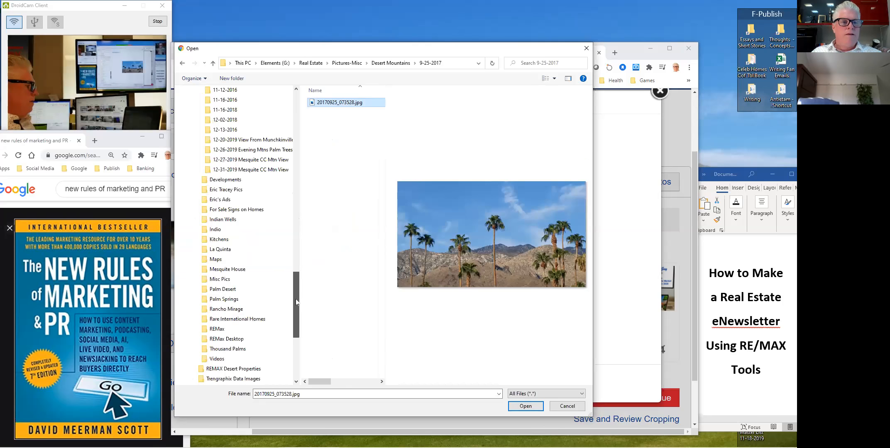
{"action": "left_click", "coordinate": [224, 300]}
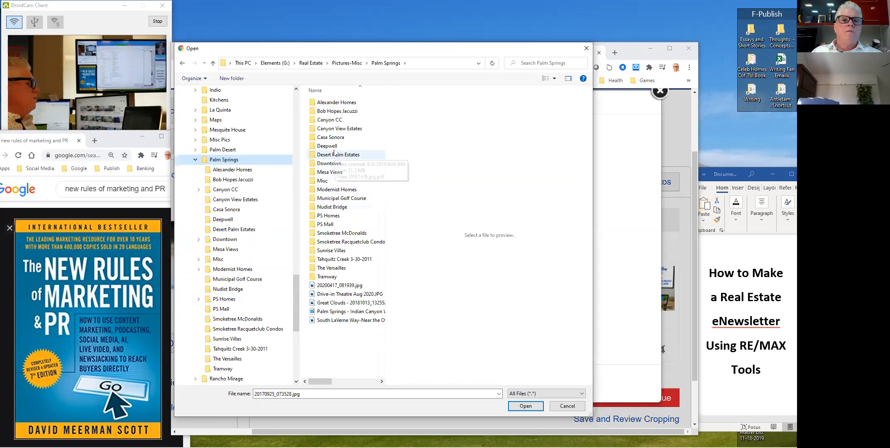
- Upload jacuzzi photo P5080069.JPG as View 3's image and save the photos
{"action": "double_click", "coordinate": [329, 112]}
{"action": "left_click", "coordinate": [334, 104]}
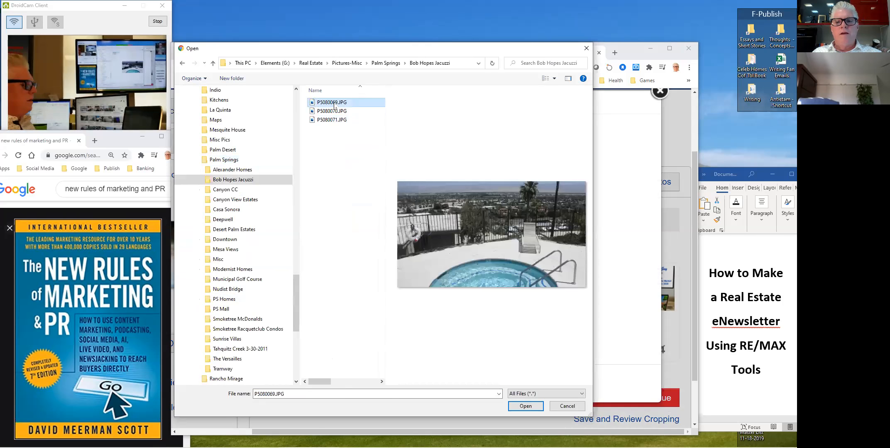
{"action": "left_click", "coordinate": [332, 111]}
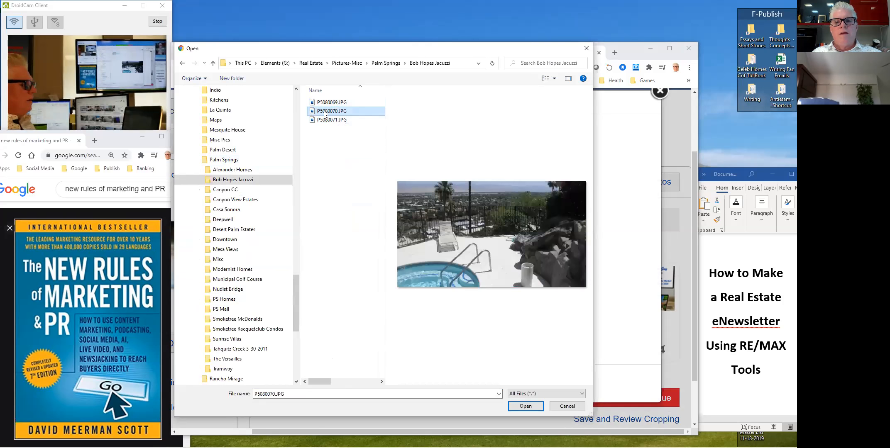
{"action": "left_click", "coordinate": [326, 120]}
{"action": "left_click", "coordinate": [329, 104]}
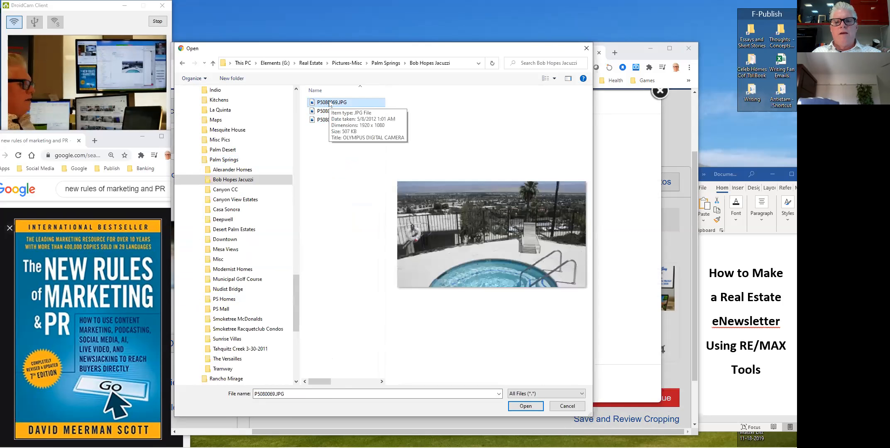
{"action": "double_click", "coordinate": [330, 103]}
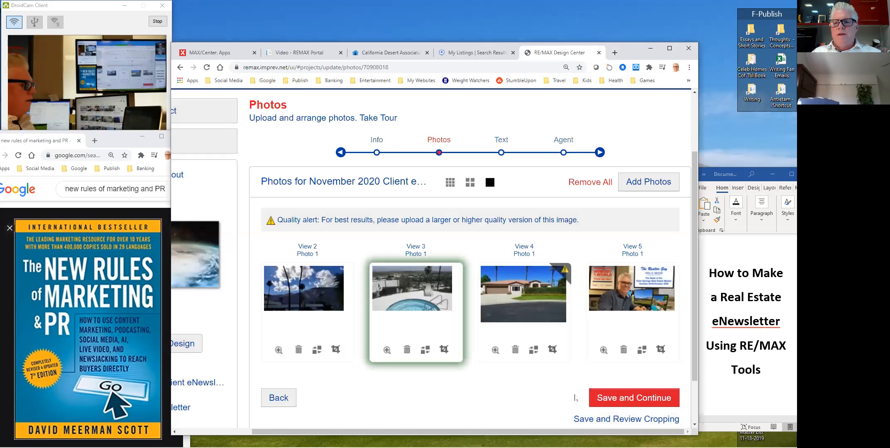
{"action": "left_click", "coordinate": [628, 397]}
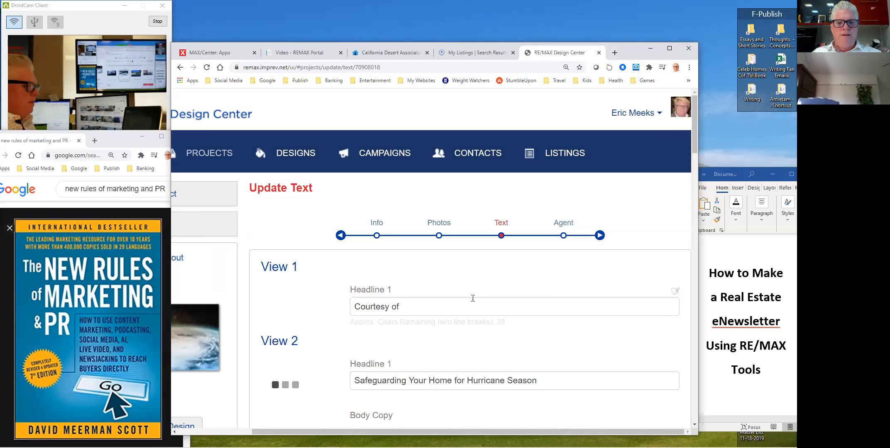
- Fill View 1's headline with the suggested agents' courtesy line
{"action": "scroll", "coordinate": [439, 292], "scroll_direction": "down", "scroll_amount": 1}
{"action": "left_click", "coordinate": [440, 266]}
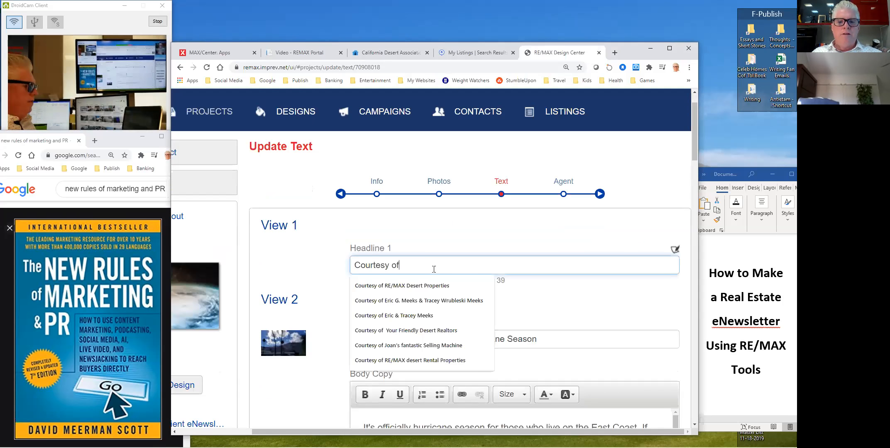
{"action": "left_click", "coordinate": [446, 300]}
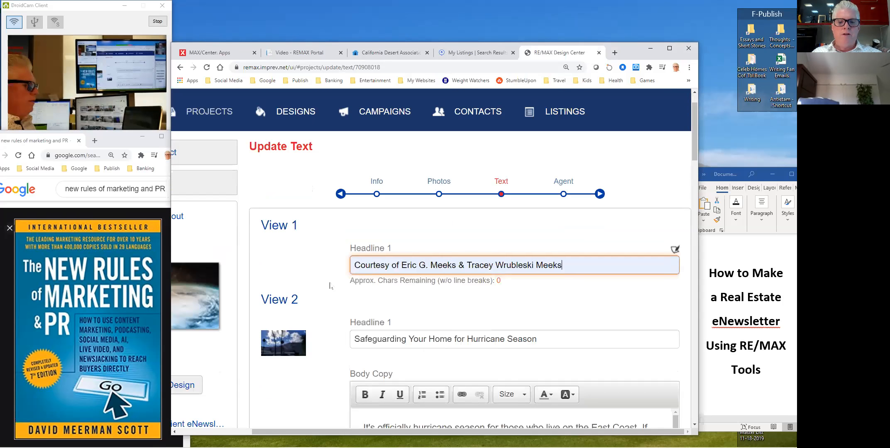
- Replace View 2's hurricane headline with 'IS the End of Covid-19 in Sight?'
{"action": "scroll", "coordinate": [315, 271], "scroll_direction": "down", "scroll_amount": 3}
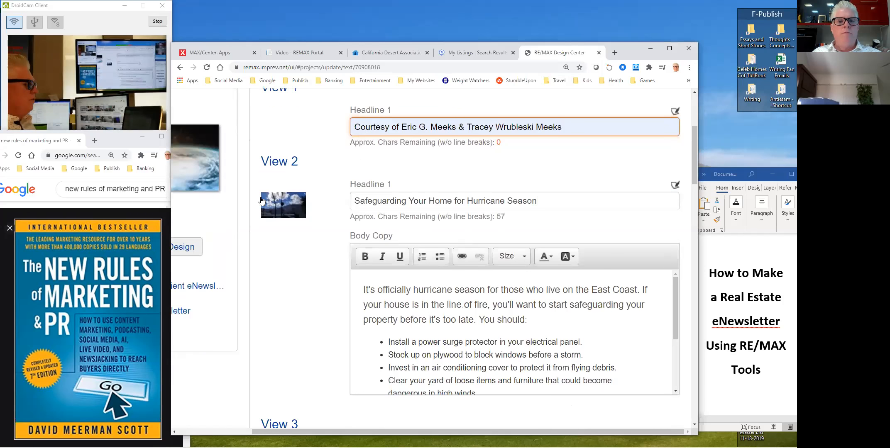
{"action": "left_click_drag", "start_coordinate": [556, 200], "coordinate": [261, 201]}
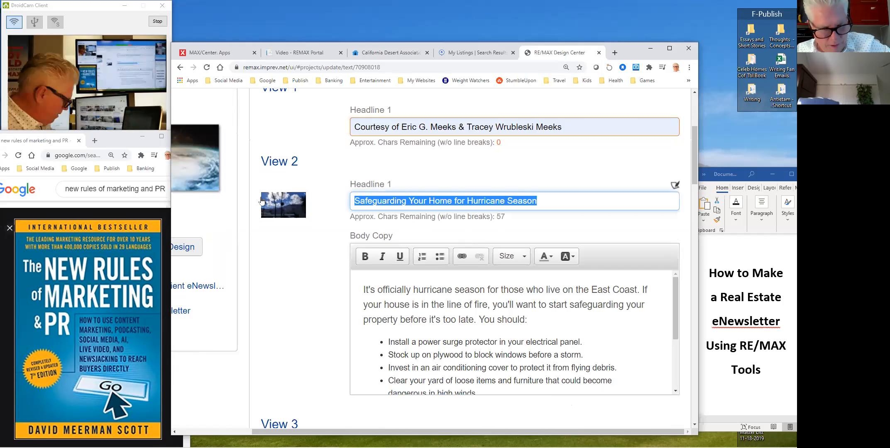
{"action": "type", "text": "IS the E"}
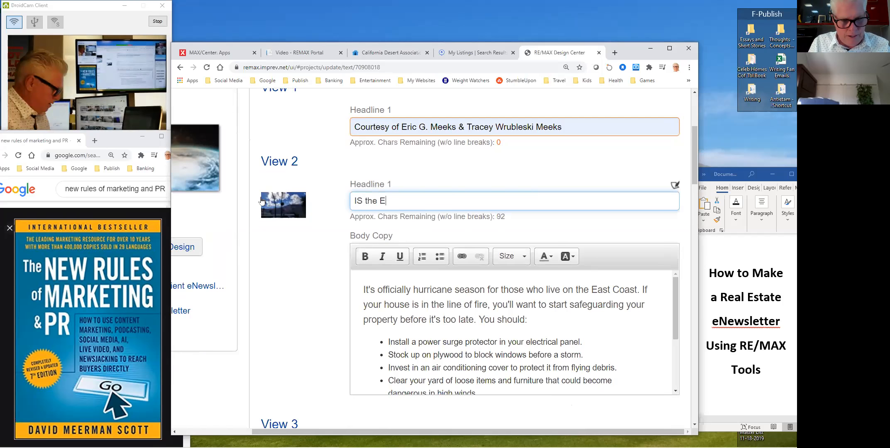
{"action": "type", "text": "nd of Covid"}
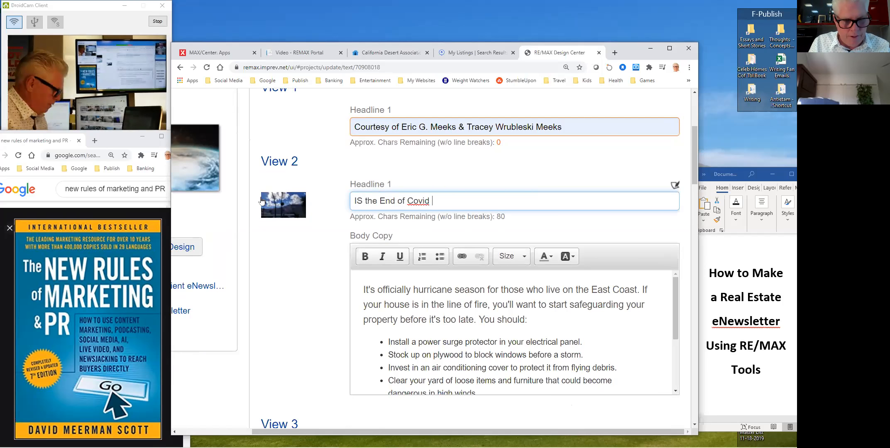
{"action": "key", "text": "BackSpace"}
{"action": "type", "text": "-19 i"}
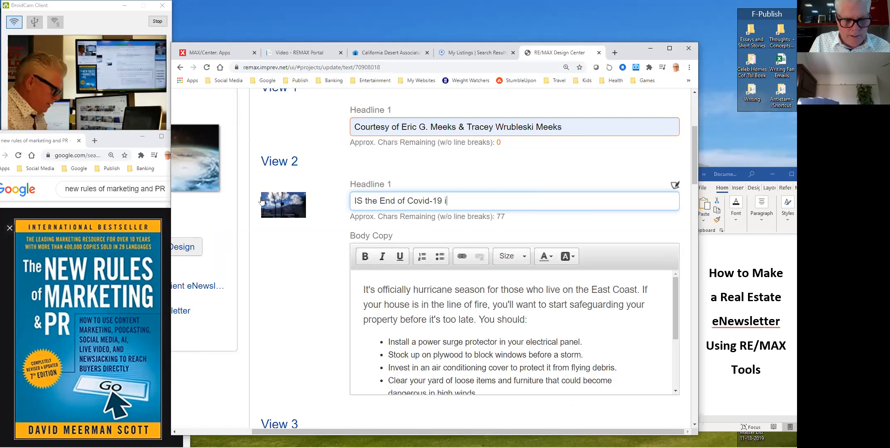
{"action": "type", "text": "n sight"}
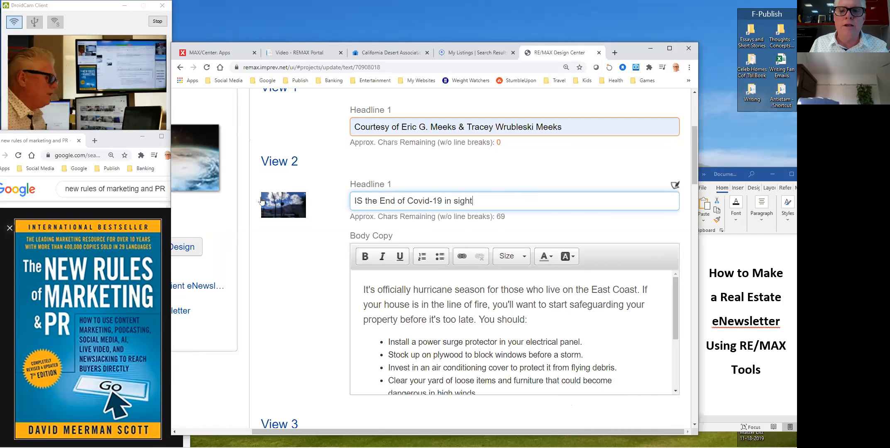
{"action": "type", "text": "?"}
{"action": "left_click", "coordinate": [459, 202]}
{"action": "key", "text": "BackSpace"}
{"action": "type", "text": "S"}
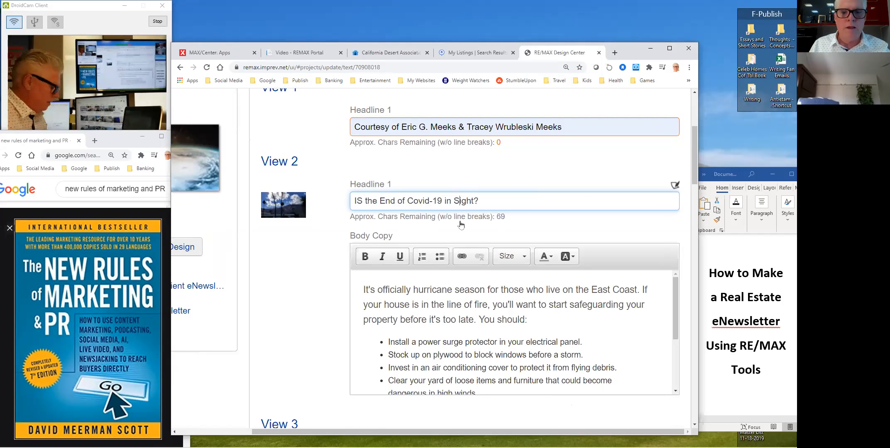
{"action": "scroll", "coordinate": [461, 230], "scroll_direction": "down", "scroll_amount": 4}
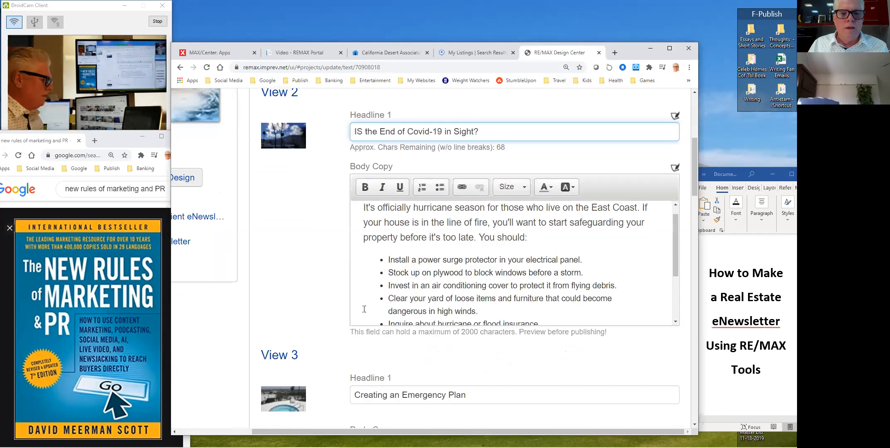
- Replace View 3's headline with a draft naming a celebrity's jacuzzi, capitalizing the surname
{"action": "scroll", "coordinate": [316, 319], "scroll_direction": "down", "scroll_amount": 2}
{"action": "triple_click", "coordinate": [460, 315]}
{"action": "type", "text": "One of my Teenage"}
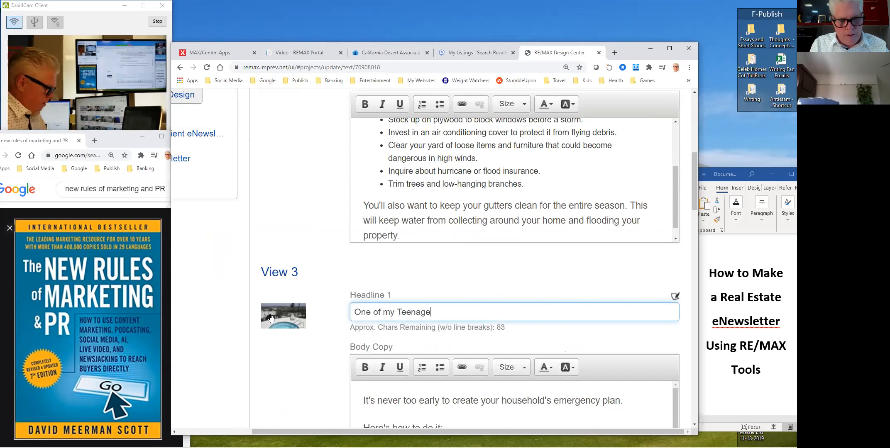
{"action": "type", "text": " Special Pl"}
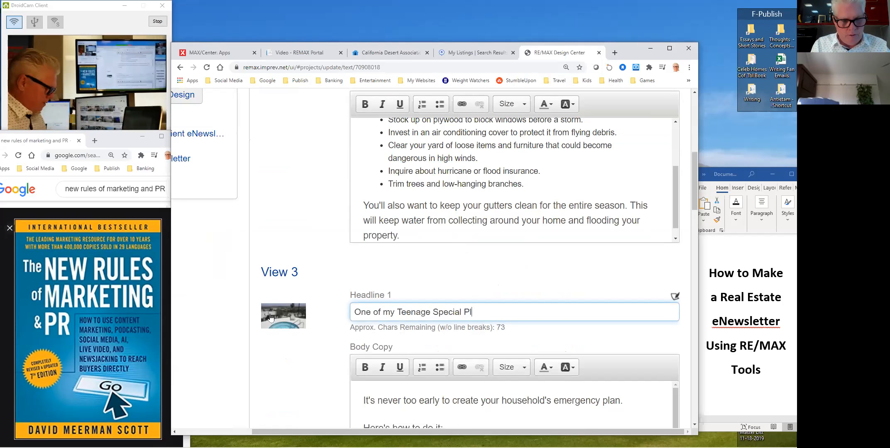
{"action": "type", "text": "aces: Bob "}
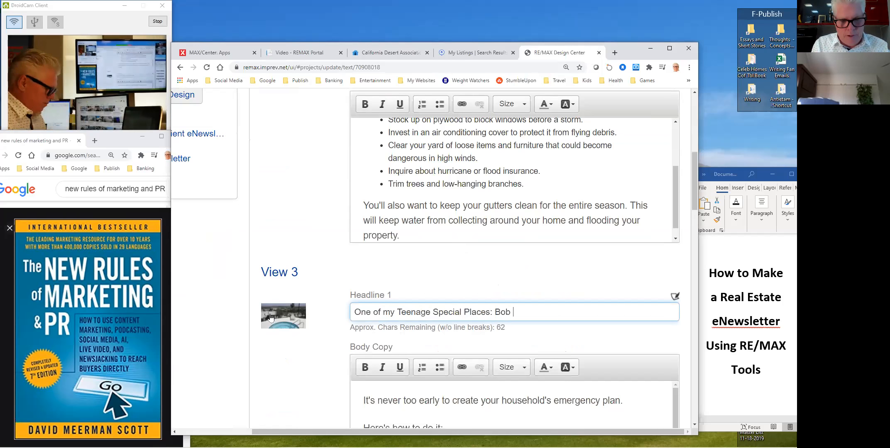
{"action": "type", "text": "hope's jacuzzi"}
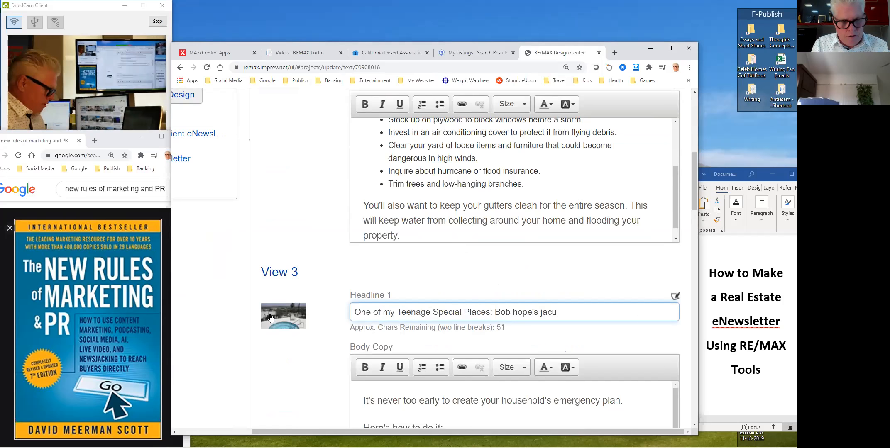
{"action": "left_click", "coordinate": [517, 310]}
{"action": "key", "text": "BackSpace"}
{"action": "type", "text": "H"}
- Reorder it so the jacuzzi leads, then ': One of My Special Teenage Places', fixing typos
{"action": "left_click_drag", "start_coordinate": [493, 312], "coordinate": [368, 312]}
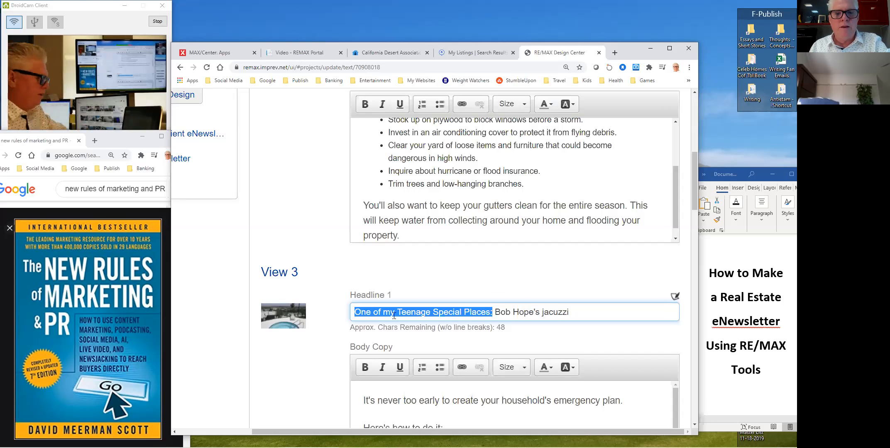
{"action": "key", "text": "Delete"}
{"action": "key", "text": "Delete"}
{"action": "type", "text": ": One of my"}
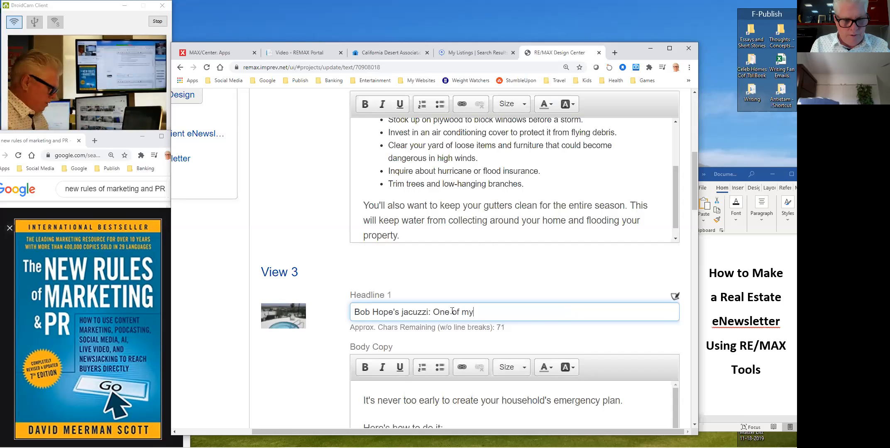
{"action": "type", "text": " Special Te"}
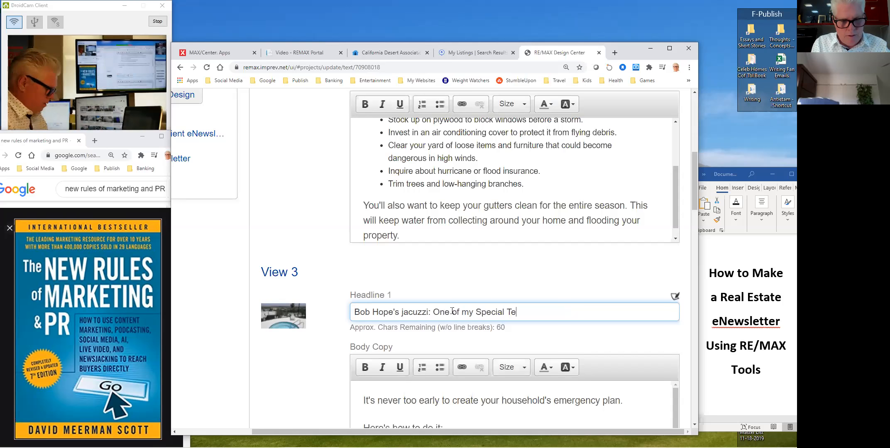
{"action": "type", "text": "eenage Places"}
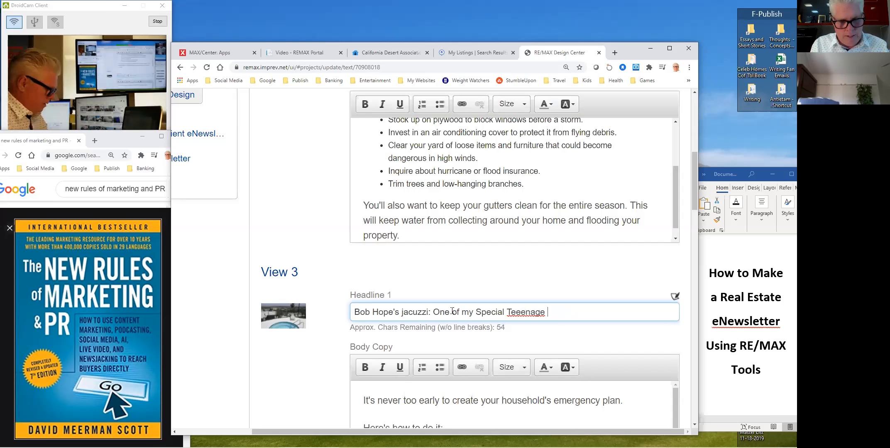
{"action": "left_click", "coordinate": [518, 313]}
{"action": "key", "text": "BackSpace"}
{"action": "left_click", "coordinate": [468, 314]}
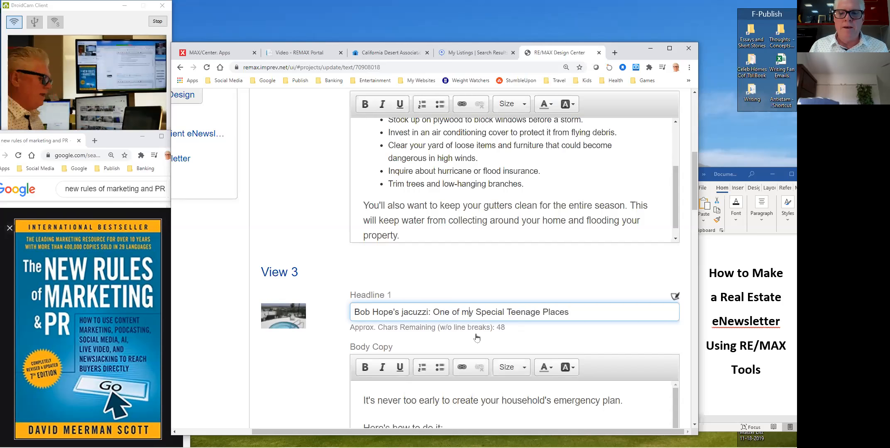
{"action": "key", "text": "BackSpace"}
{"action": "type", "text": "M"}
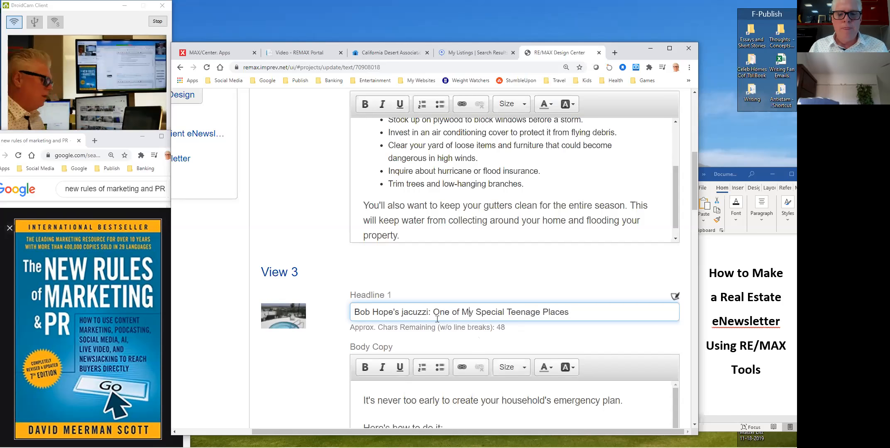
{"action": "scroll", "coordinate": [303, 340], "scroll_direction": "down", "scroll_amount": 8}
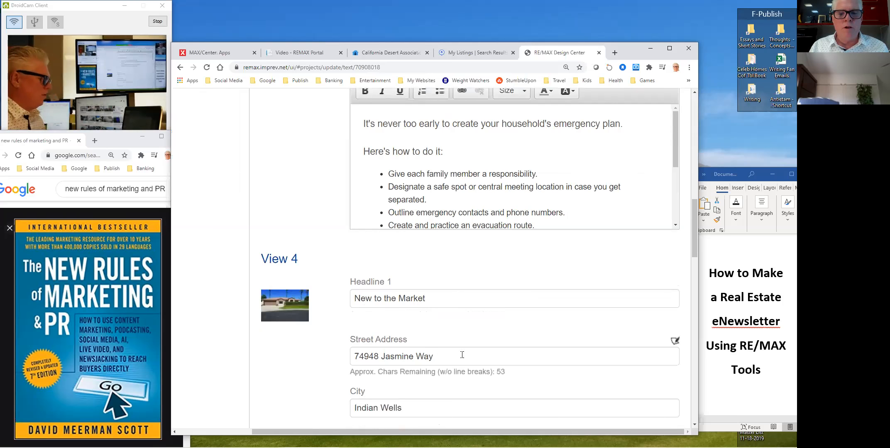
- Scroll down to View 5's Headline 1 and Body Copy fields
{"action": "scroll", "coordinate": [277, 375], "scroll_direction": "down", "scroll_amount": 7}
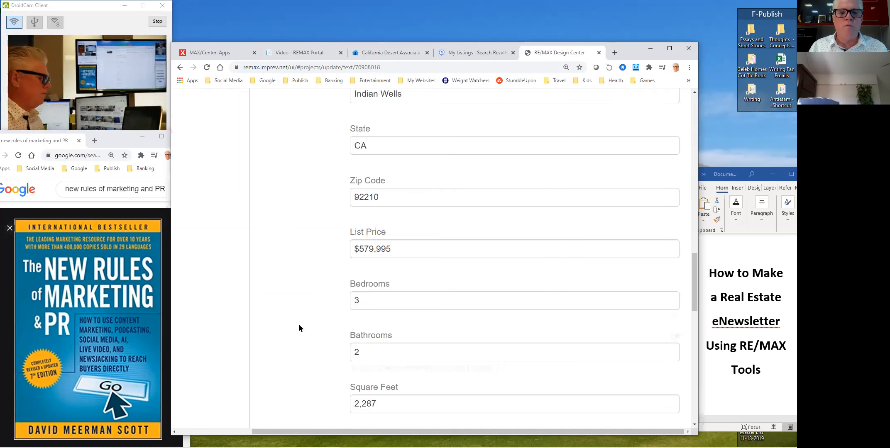
{"action": "scroll", "coordinate": [295, 326], "scroll_direction": "down", "scroll_amount": 8}
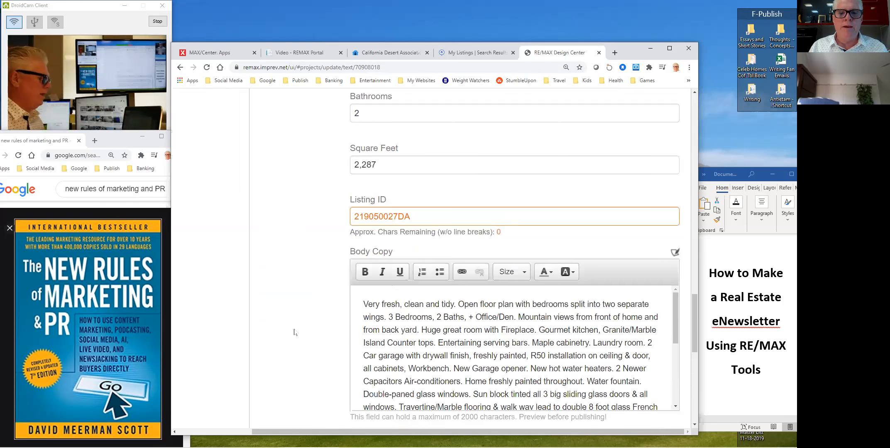
{"action": "scroll", "coordinate": [675, 235], "scroll_direction": "down", "scroll_amount": 3}
{"action": "scroll", "coordinate": [322, 308], "scroll_direction": "down", "scroll_amount": 1}
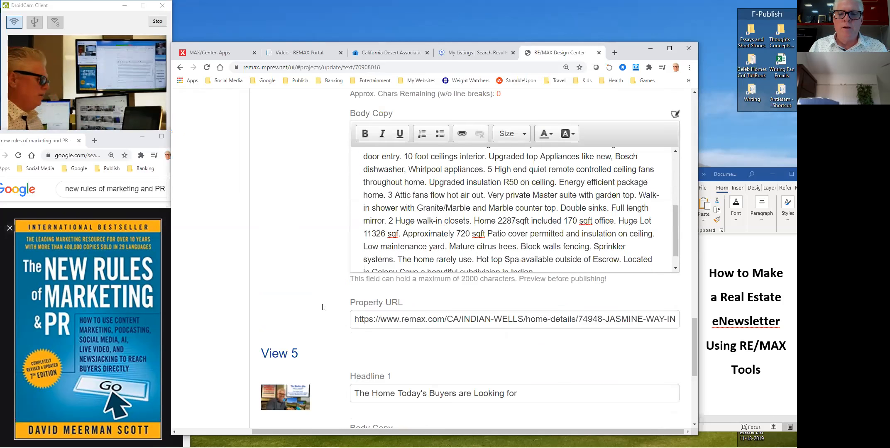
{"action": "scroll", "coordinate": [279, 289], "scroll_direction": "down", "scroll_amount": 1}
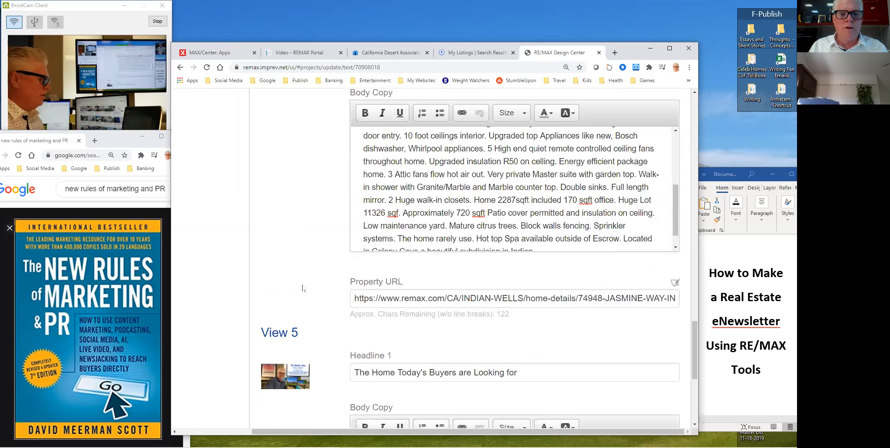
{"action": "scroll", "coordinate": [302, 287], "scroll_direction": "down", "scroll_amount": 3}
{"action": "left_click_drag", "start_coordinate": [521, 241], "coordinate": [255, 257]}
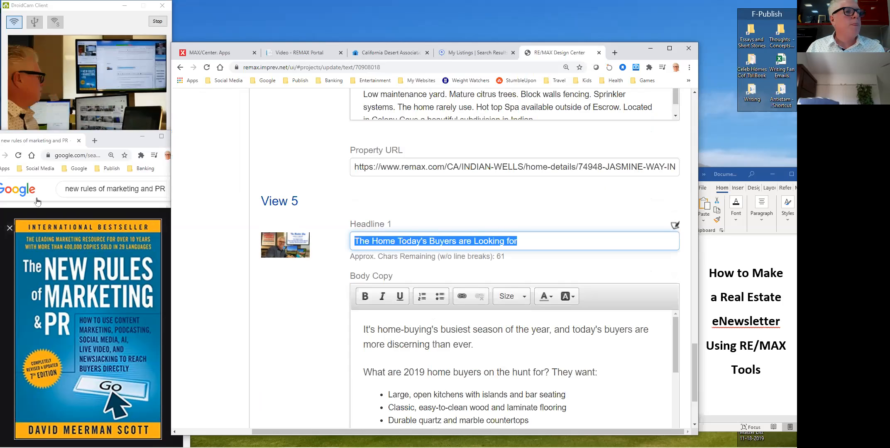
{"action": "left_click", "coordinate": [4, 126]}
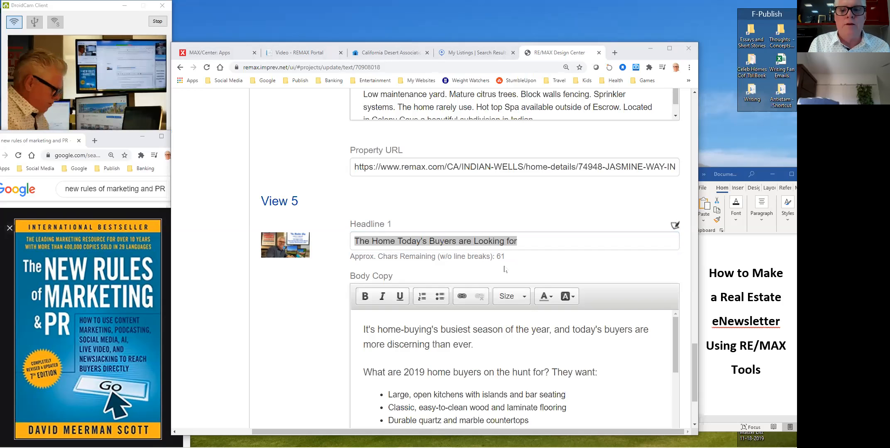
- Set View 5's headline to 'State of PS Area Real Estate Market Oct 2019-Oct 2020'
{"action": "left_click_drag", "start_coordinate": [523, 243], "coordinate": [309, 232]}
{"action": "type", "text": "State of PS Area Rea"}
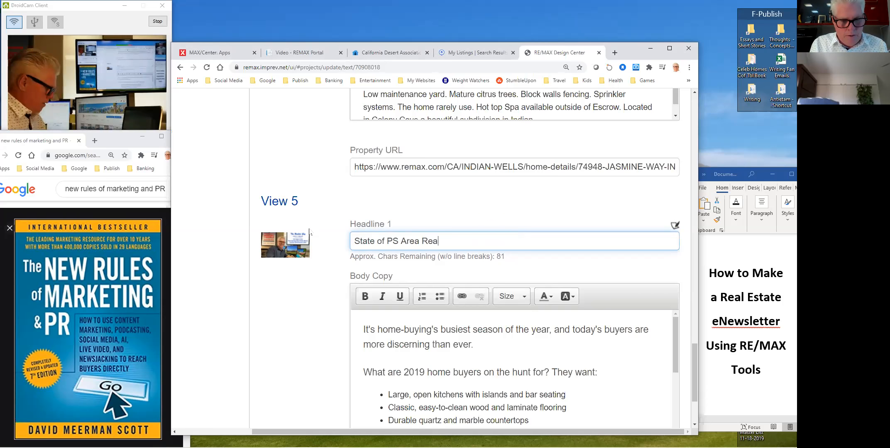
{"action": "type", "text": "l Estate Marke"}
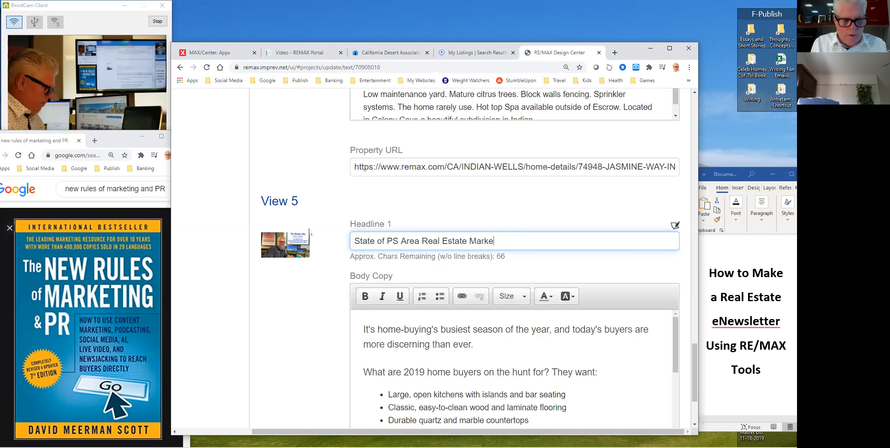
{"action": "type", "text": "t Oct "}
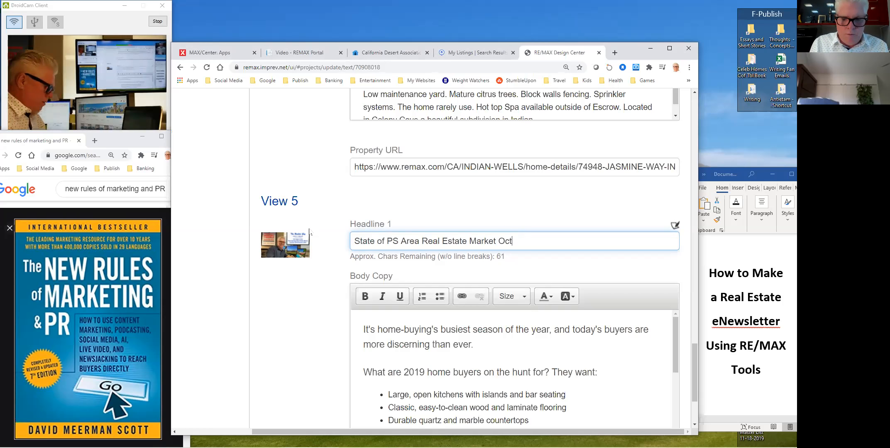
{"action": "type", "text": "2019"}
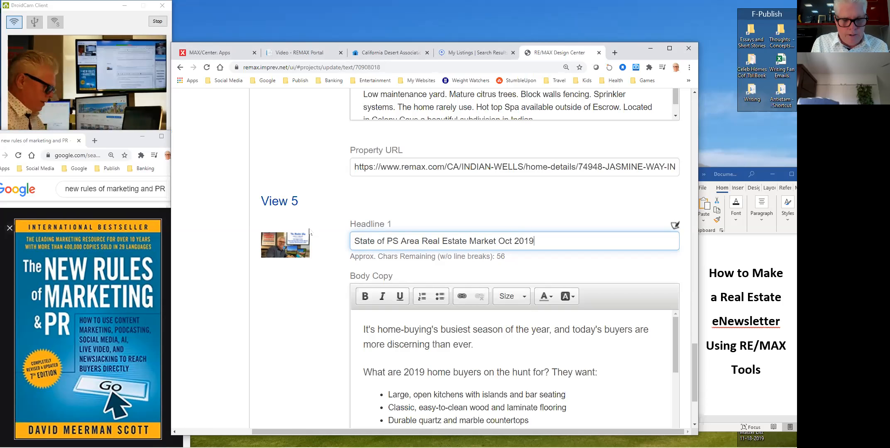
{"action": "type", "text": "-Oct"}
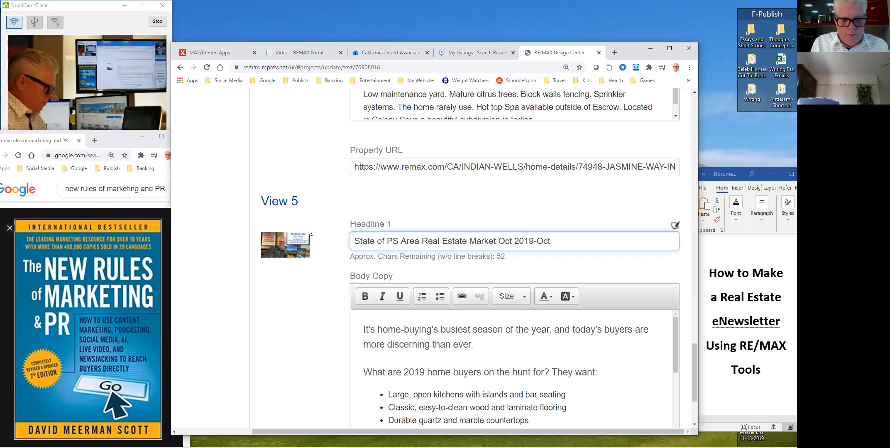
{"action": "type", "text": " 2020"}
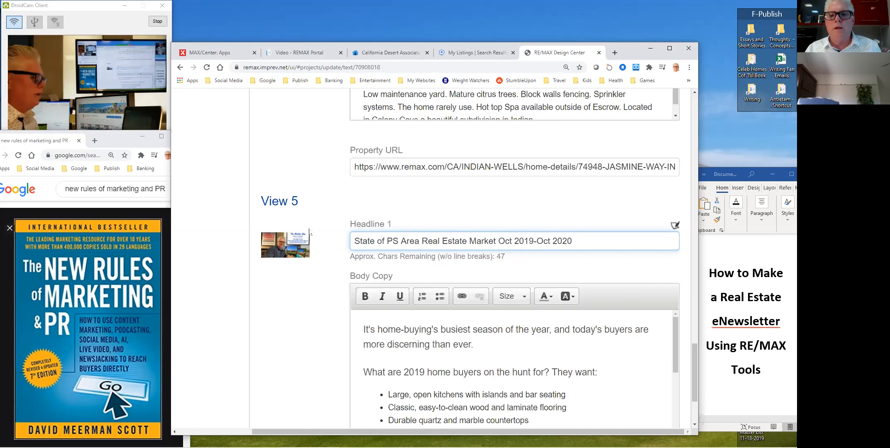
{"action": "scroll", "coordinate": [333, 231], "scroll_direction": "up", "scroll_amount": 8}
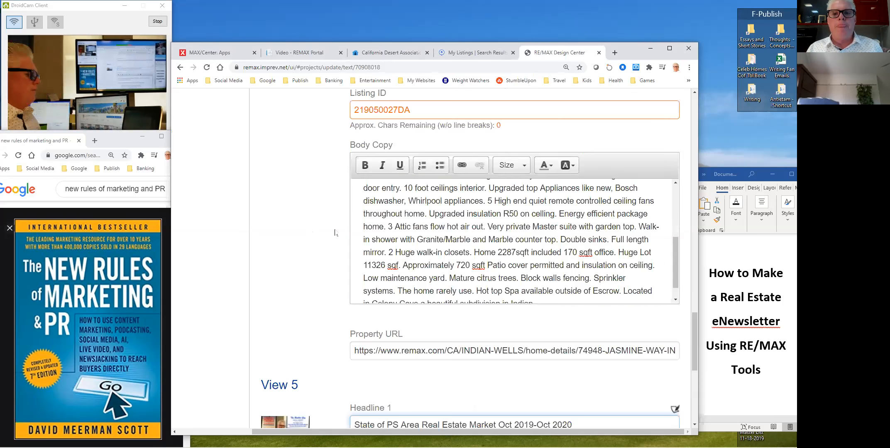
{"action": "scroll", "coordinate": [333, 231], "scroll_direction": "up", "scroll_amount": 3}
{"action": "left_click_drag", "start_coordinate": [693, 285], "coordinate": [703, 390]}
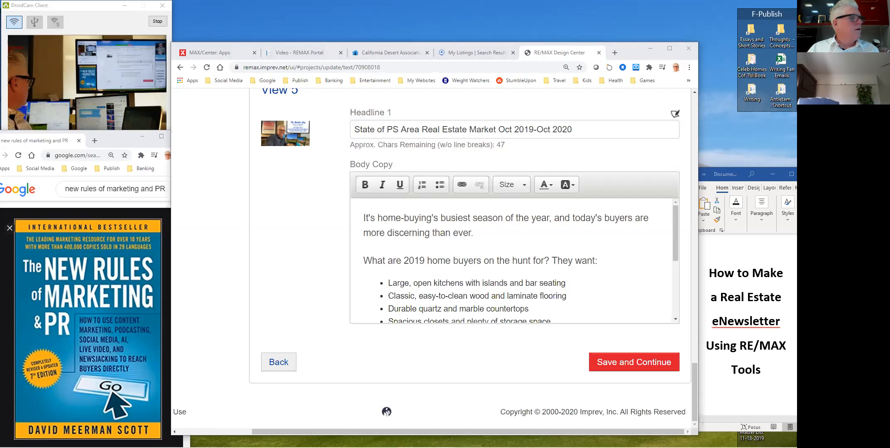
- Replace View 5's body copy with the market-report introduction, pasted as plain text
{"action": "left_click", "coordinate": [412, 260]}
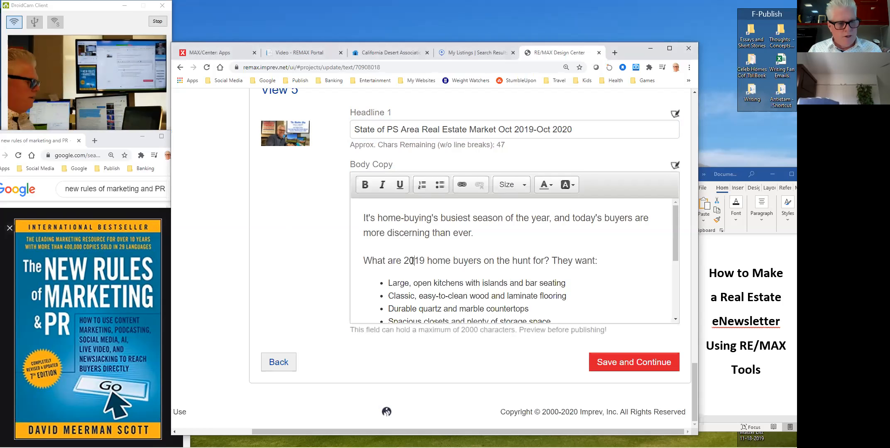
{"action": "key", "text": "ctrl+a"}
{"action": "right_click", "coordinate": [412, 262]}
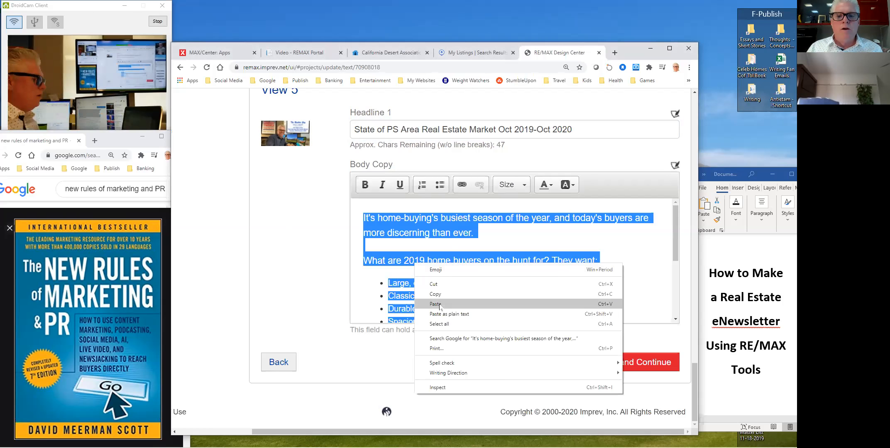
{"action": "left_click", "coordinate": [440, 304]}
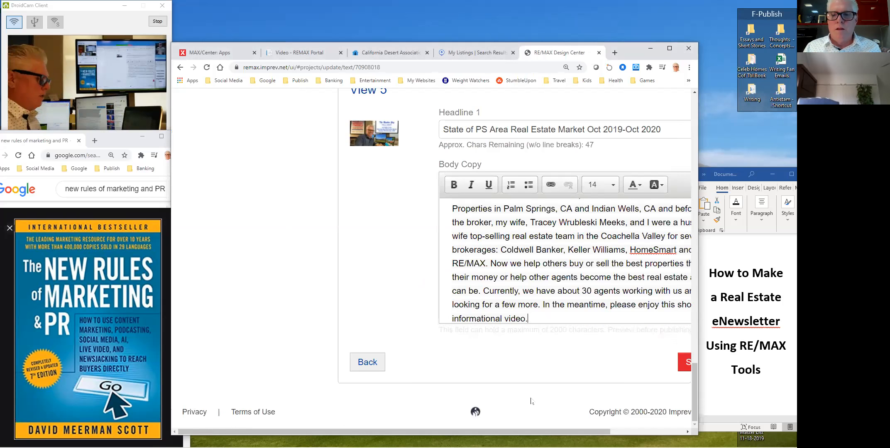
{"action": "left_click_drag", "start_coordinate": [537, 432], "coordinate": [604, 434]}
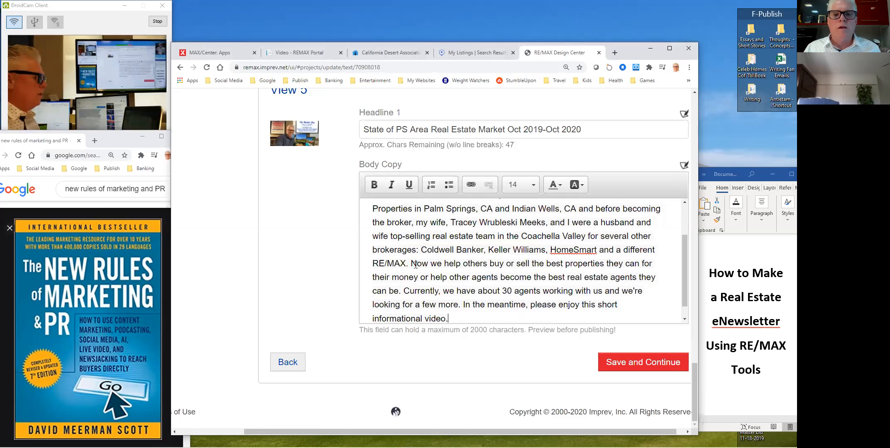
- Delete the extra brokerage sentences and add '. (Watch the Video)' after 'Market' in the opening sentence
{"action": "left_click_drag", "start_coordinate": [409, 267], "coordinate": [504, 258]}
{"action": "type", "text": "."}
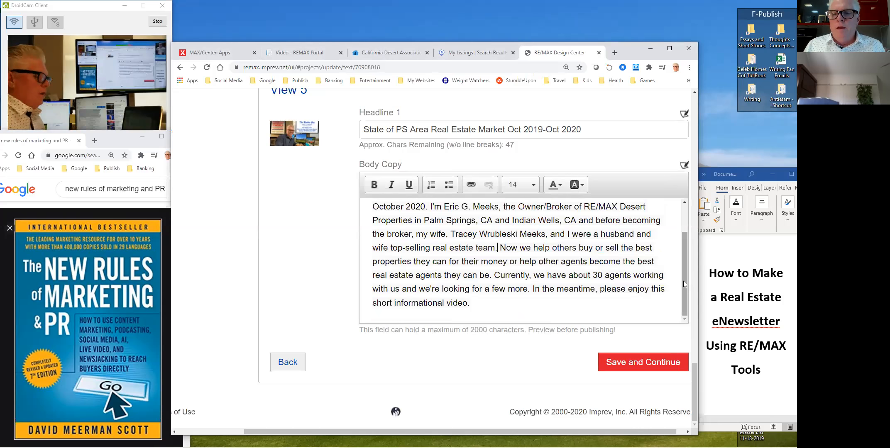
{"action": "scroll", "coordinate": [683, 296], "scroll_direction": "up", "scroll_amount": 3}
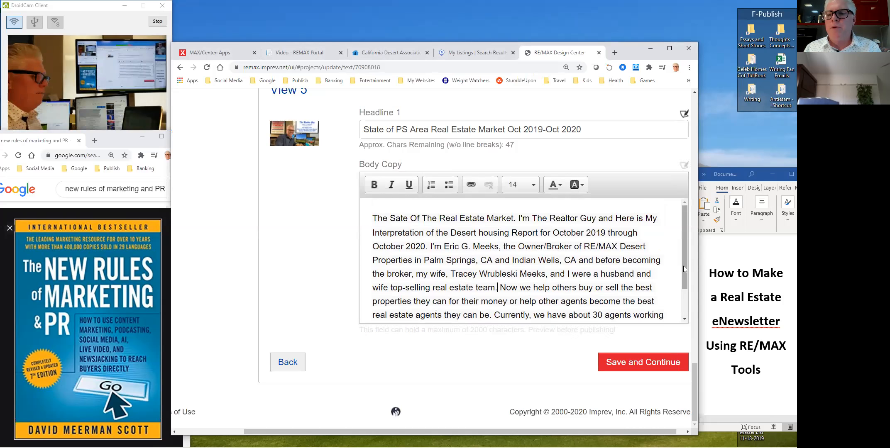
{"action": "scroll", "coordinate": [653, 246], "scroll_direction": "down", "scroll_amount": 1}
{"action": "scroll", "coordinate": [653, 247], "scroll_direction": "up", "scroll_amount": 1}
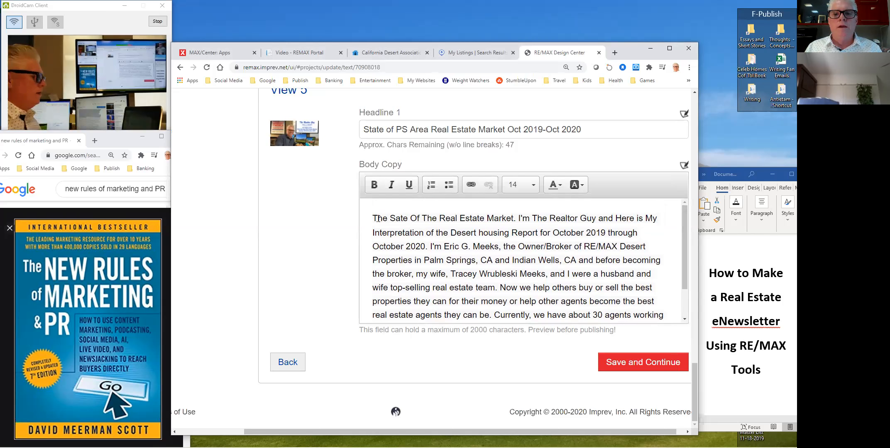
{"action": "left_click", "coordinate": [514, 218]}
{"action": "type", "text": "."}
{"action": "type", "text": " (Watch t"}
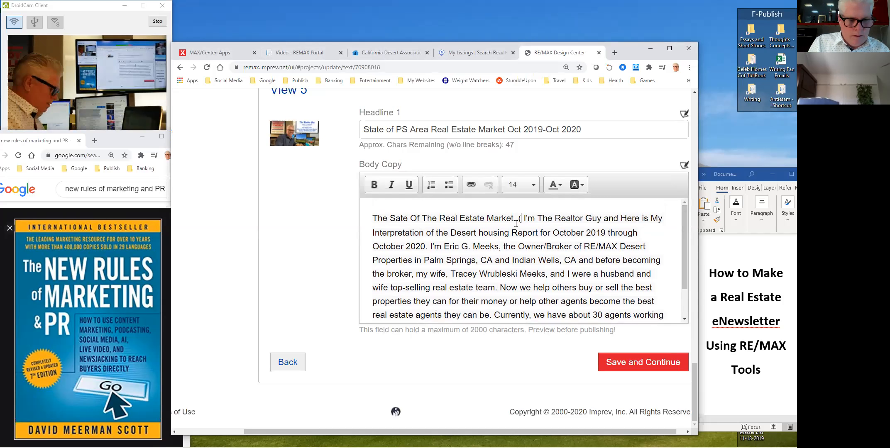
{"action": "type", "text": "he Video)"}
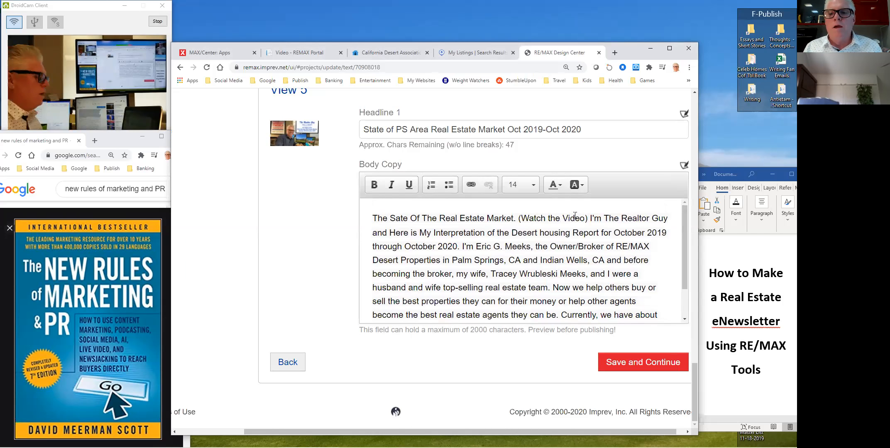
{"action": "left_click_drag", "start_coordinate": [586, 219], "coordinate": [367, 217]}
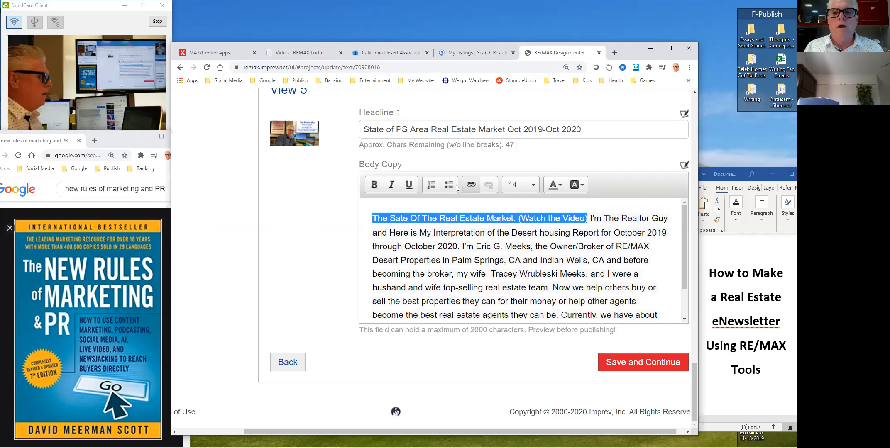
{"action": "left_click", "coordinate": [470, 185]}
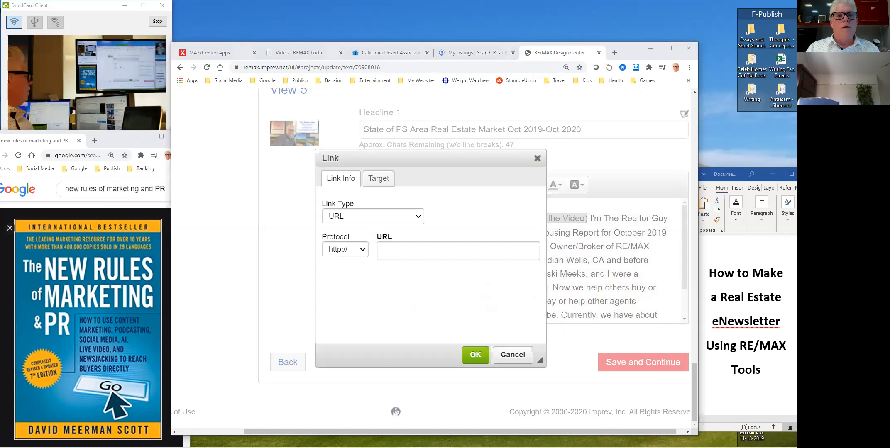
{"action": "left_click", "coordinate": [411, 248]}
{"action": "right_click", "coordinate": [411, 248]}
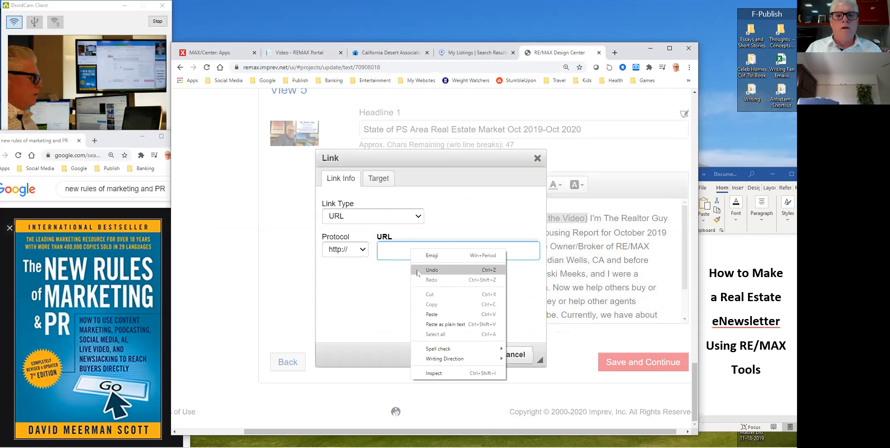
{"action": "left_click", "coordinate": [436, 317]}
{"action": "left_click_drag", "start_coordinate": [455, 252], "coordinate": [314, 254]}
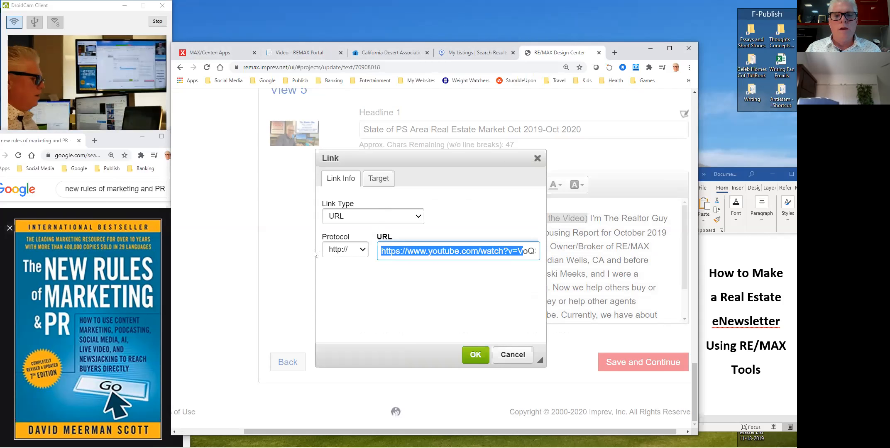
{"action": "left_click", "coordinate": [362, 250]}
{"action": "left_click", "coordinate": [353, 269]}
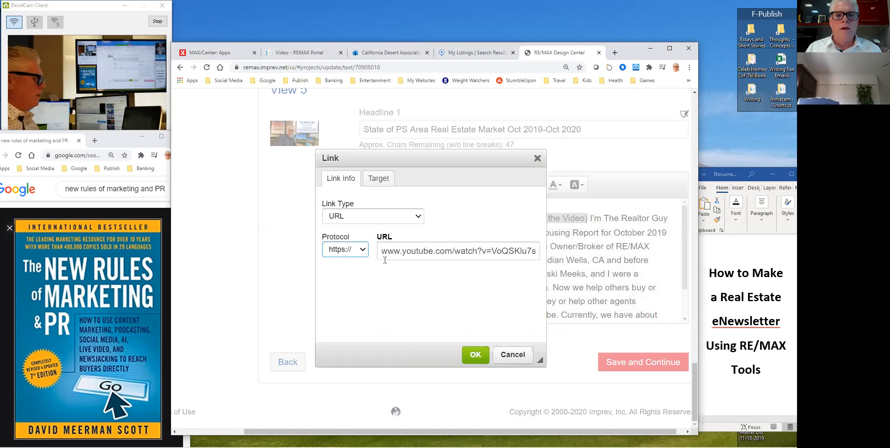
{"action": "left_click", "coordinate": [387, 253]}
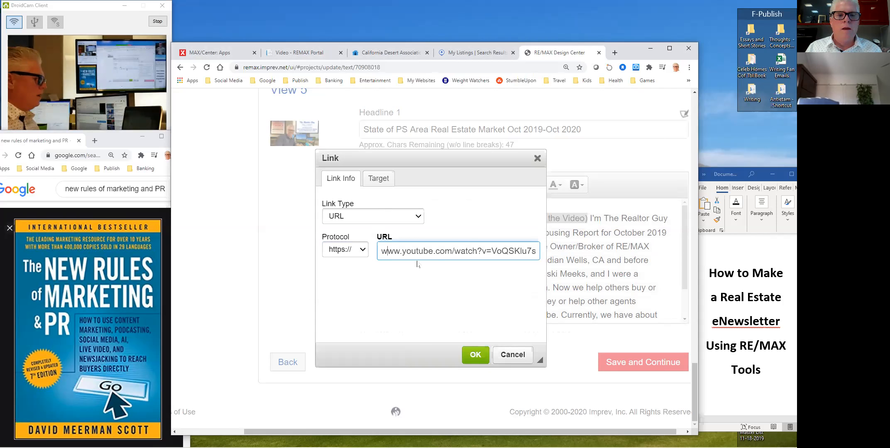
{"action": "left_click", "coordinate": [475, 355]}
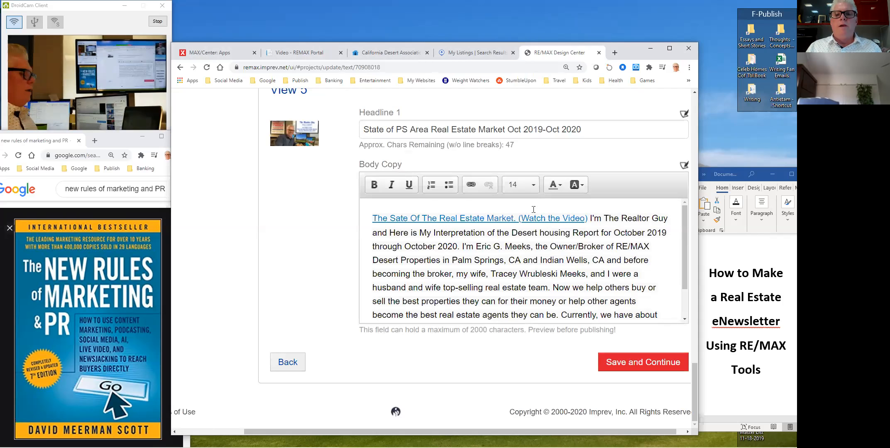
- Make the linked opening sentence bold
{"action": "left_click_drag", "start_coordinate": [402, 208], "coordinate": [588, 218]}
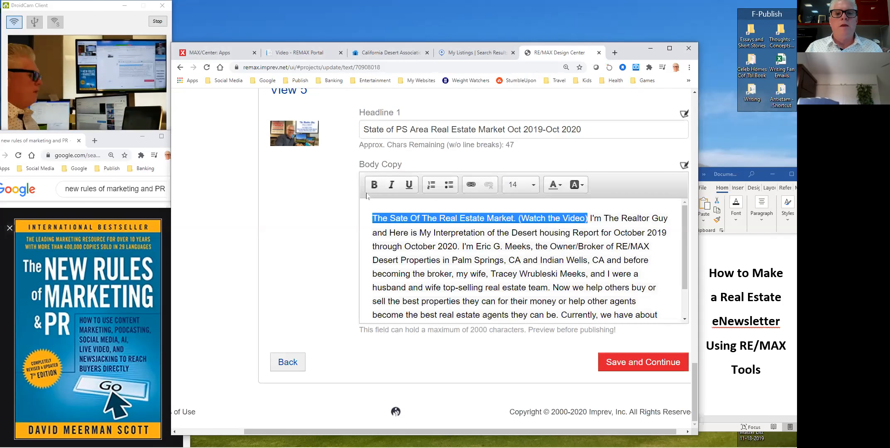
{"action": "left_click", "coordinate": [373, 185]}
{"action": "left_click", "coordinate": [482, 232]}
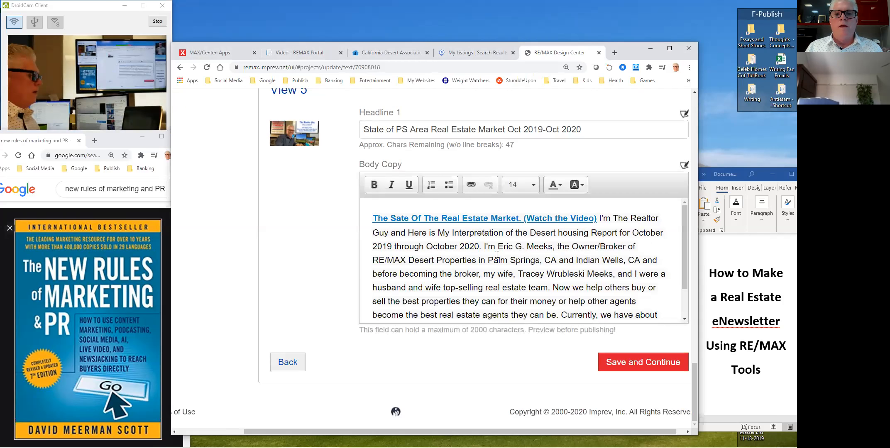
- Remove 'I'm The Realtor Guy and' and capitalise 'Housing' in the body copy
{"action": "left_click_drag", "start_coordinate": [407, 234], "coordinate": [599, 220]}
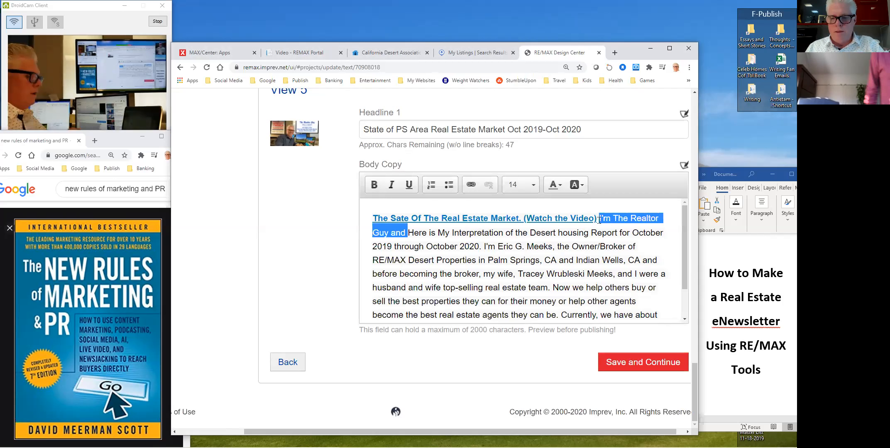
{"action": "key", "text": "BackSpace"}
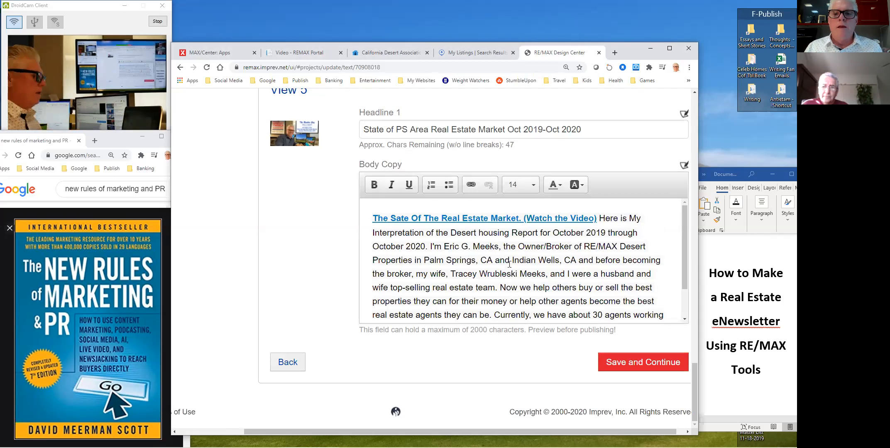
{"action": "left_click", "coordinate": [483, 233]}
{"action": "key", "text": "BackSpace"}
{"action": "type", "text": "H"}
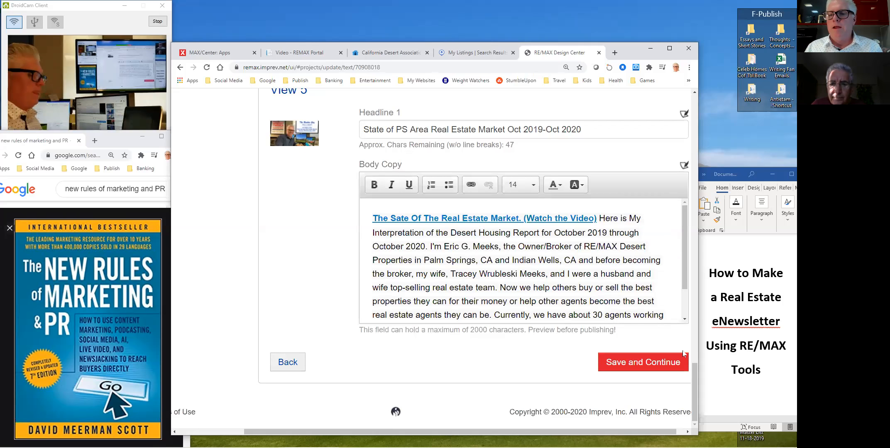
{"action": "left_click_drag", "start_coordinate": [694, 390], "coordinate": [709, 208]}
- Capitalise 'Jacuzzi' in the View 3 headline
{"action": "left_click", "coordinate": [412, 188]}
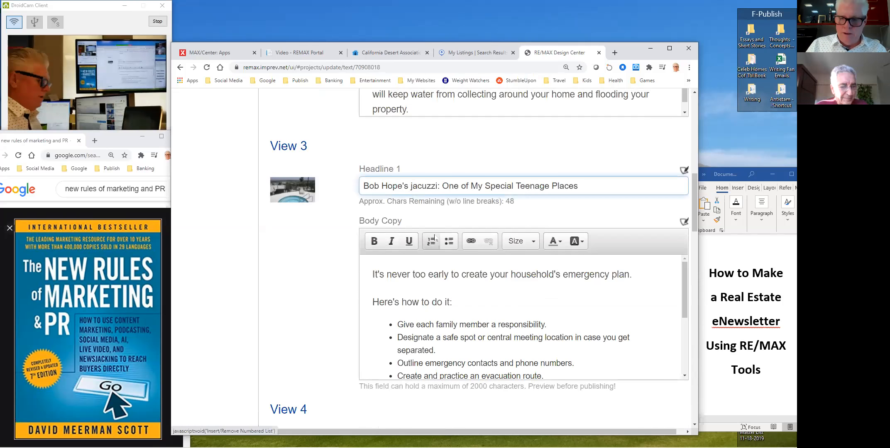
{"action": "key", "text": "Delete"}
{"action": "type", "text": "J"}
- Replace View 3's body copy with the teenage Bob Hope's Jacuzzi story, up to his Southridge home
{"action": "left_click", "coordinate": [458, 309]}
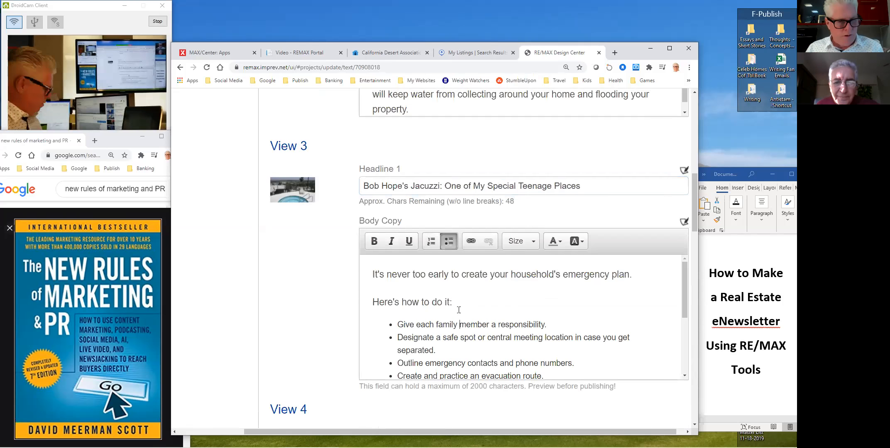
{"action": "key", "text": "ctrl+a"}
{"action": "type", "text": "As "}
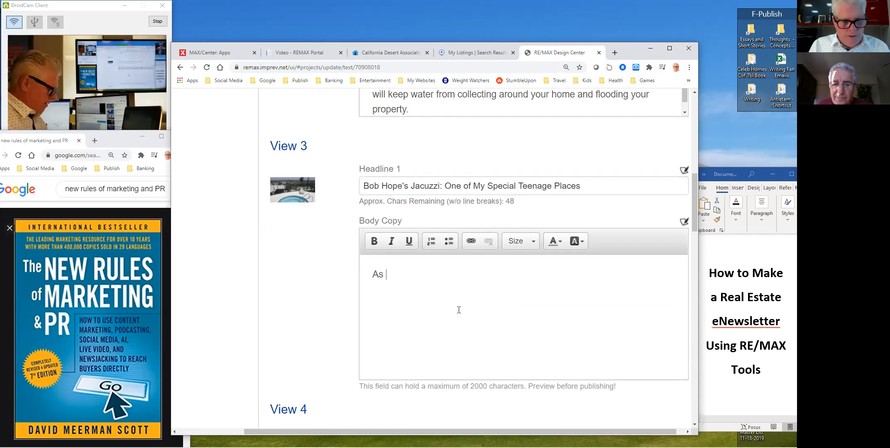
{"action": "type", "text": "a teen"}
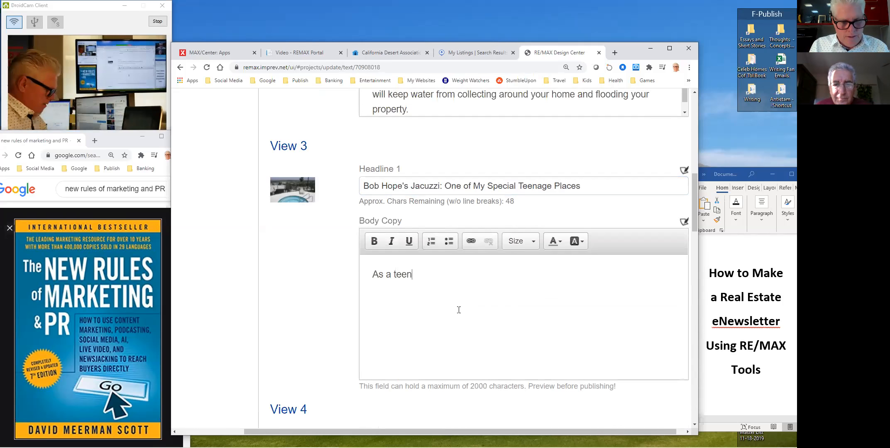
{"action": "type", "text": "ager, I ha"}
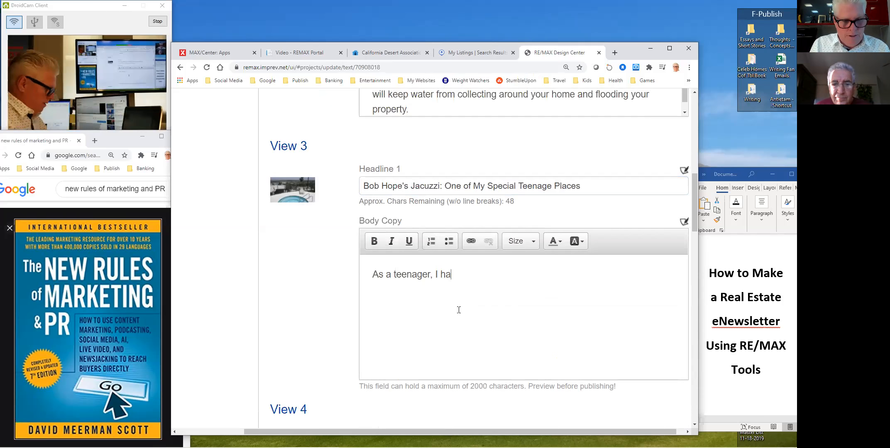
{"action": "type", "text": "d several spo"}
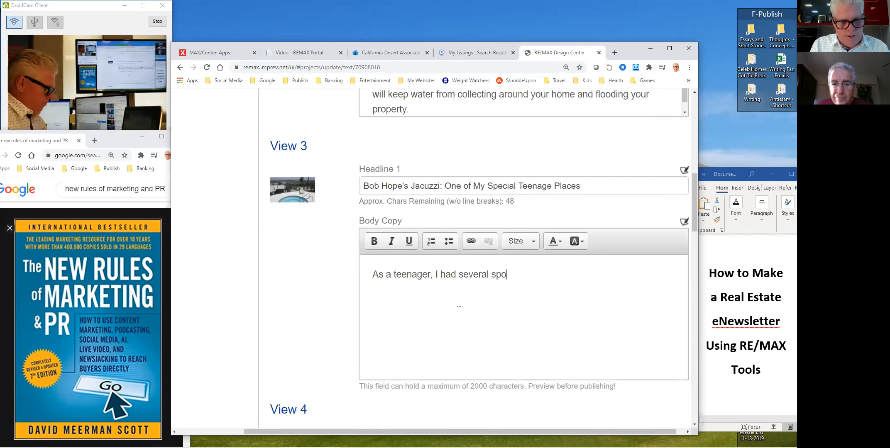
{"action": "type", "text": "ts where I could e"}
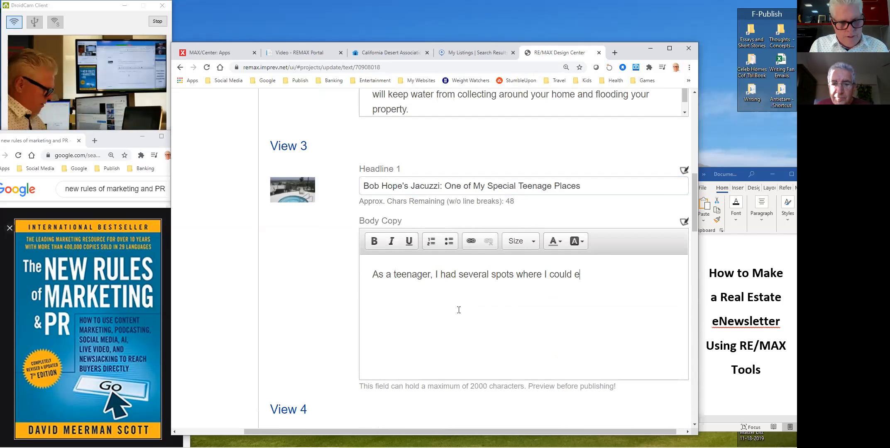
{"action": "type", "text": "scape to in hiding from adults to"}
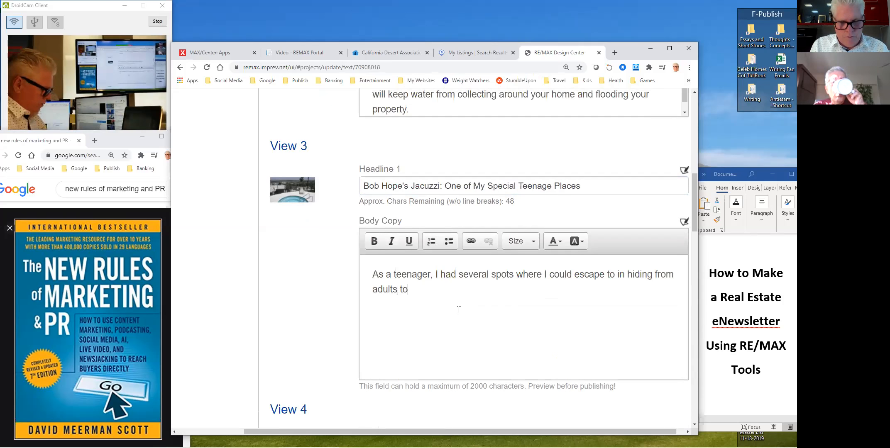
{"action": "type", "text": ",...wel"}
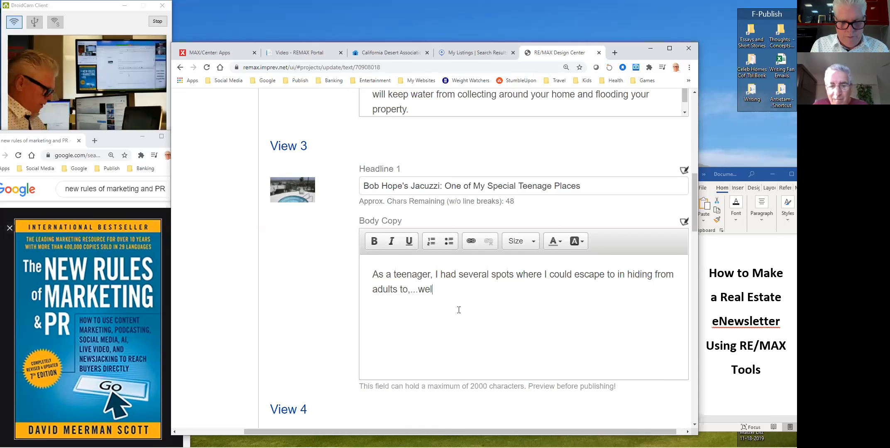
{"action": "type", "text": "l...do typical teenage things. One of my"}
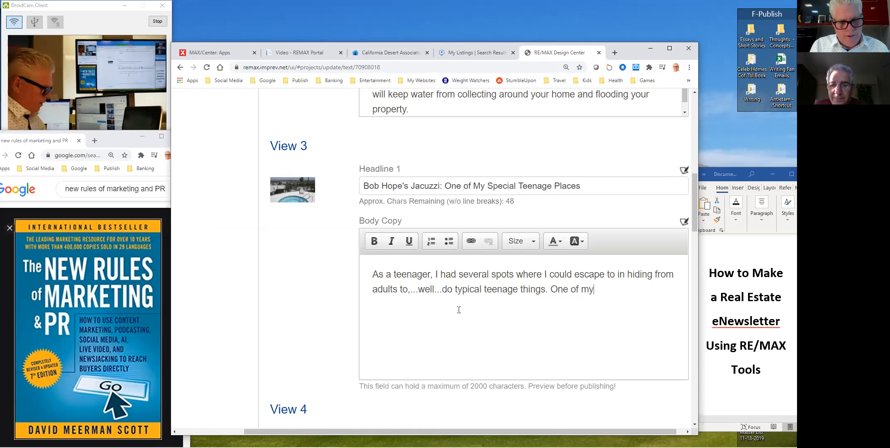
{"action": "type", "text": " favo"}
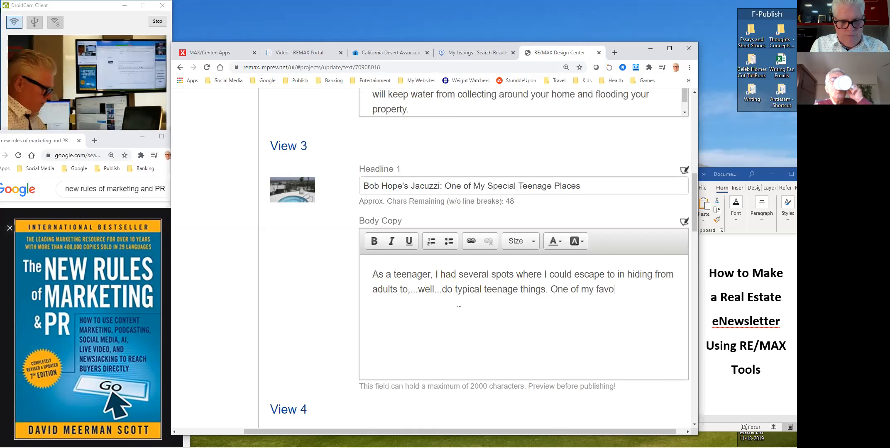
{"action": "type", "text": "oritesw"}
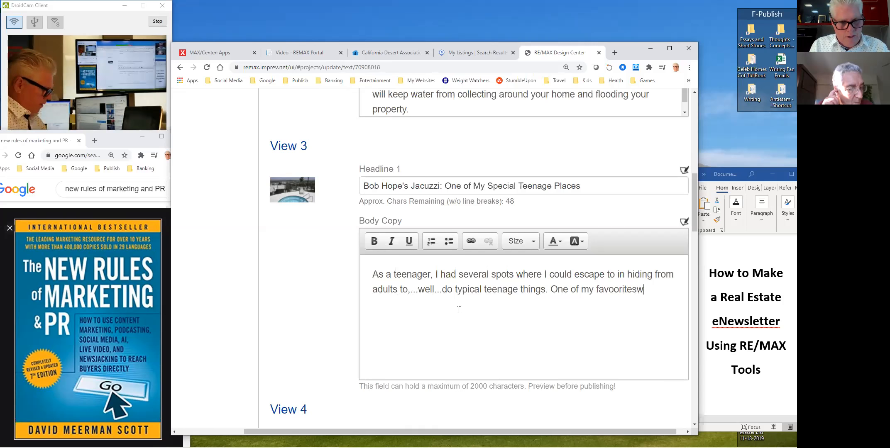
{"action": "type", "text": "as to tell prospe"}
{"action": "key", "text": "BackSpace"}
{"action": "type", "text": "pect"}
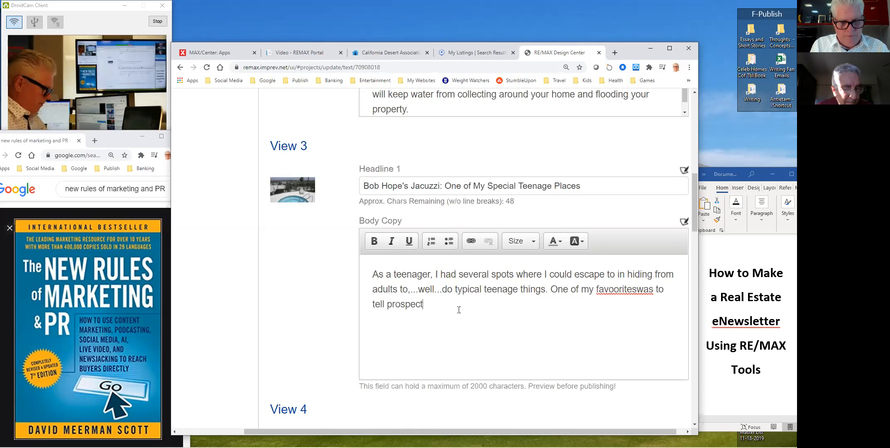
{"action": "type", "text": "ive friends"}
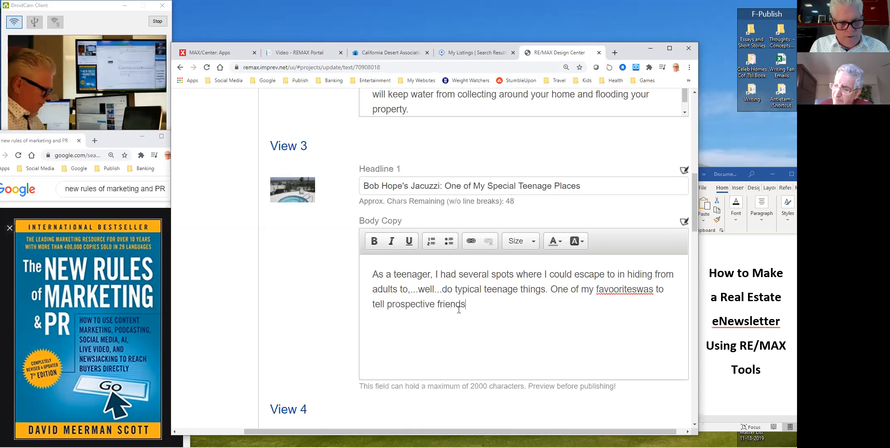
{"action": "type", "text": ", \"Hey, want to go hang out at Bob Hop"}
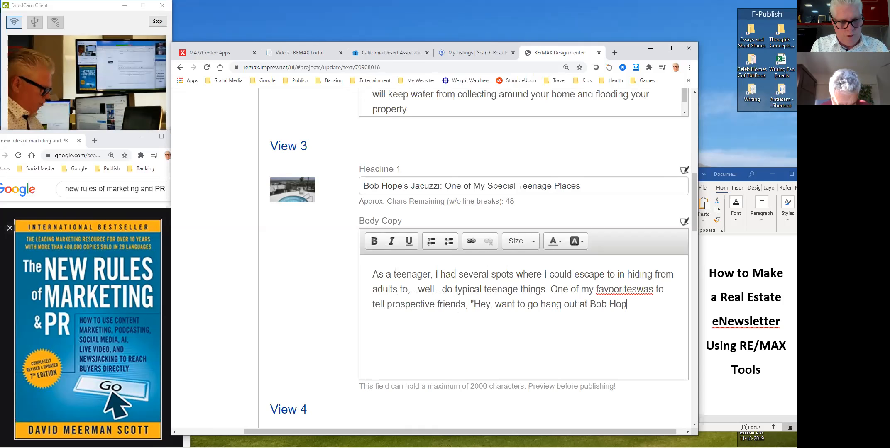
{"action": "type", "text": "e's Jacu"}
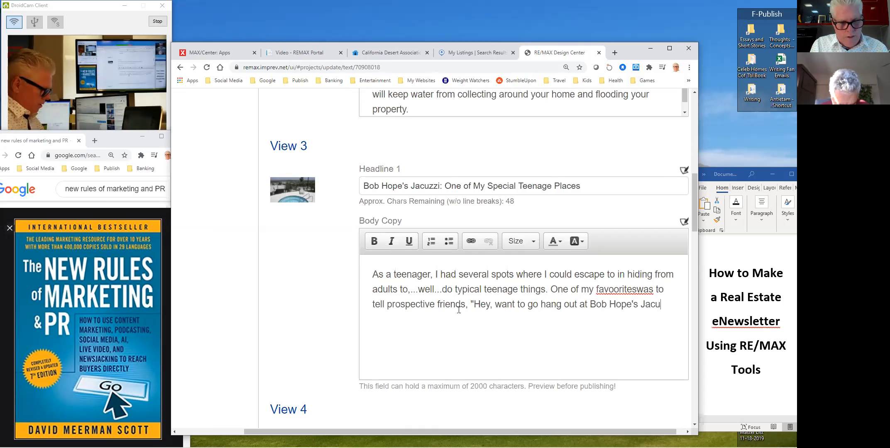
{"action": "type", "text": "zzi?\" To which"}
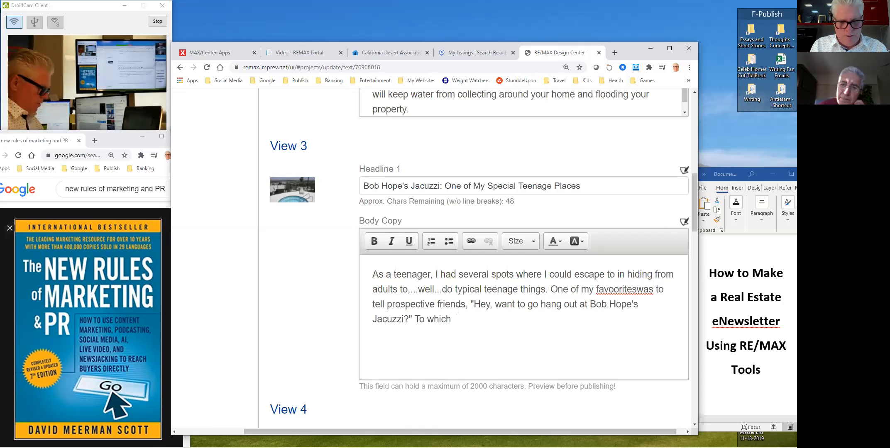
{"action": "type", "text": ", many would e"}
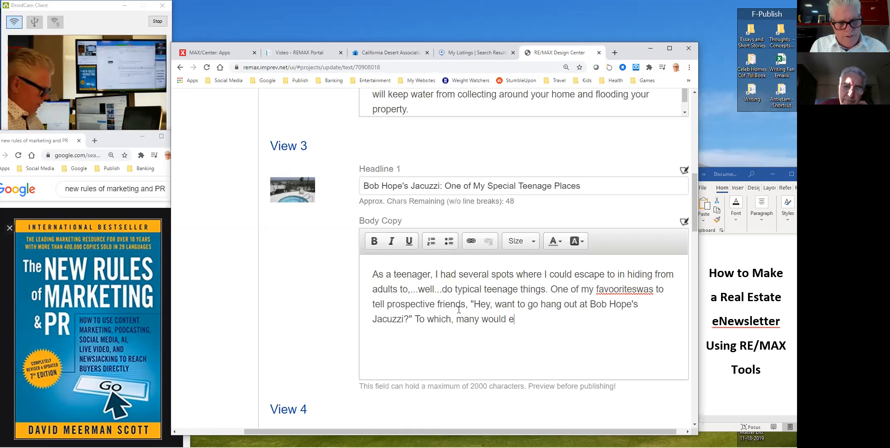
{"action": "type", "text": "xperess "}
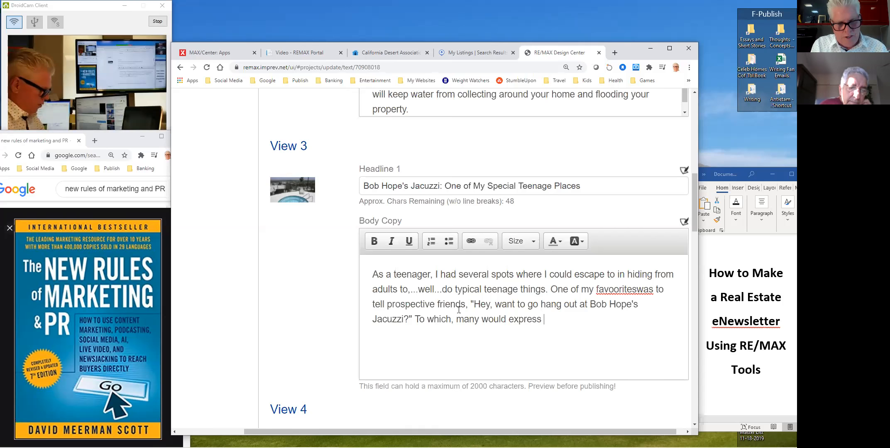
{"action": "type", "text": "doubt. S"}
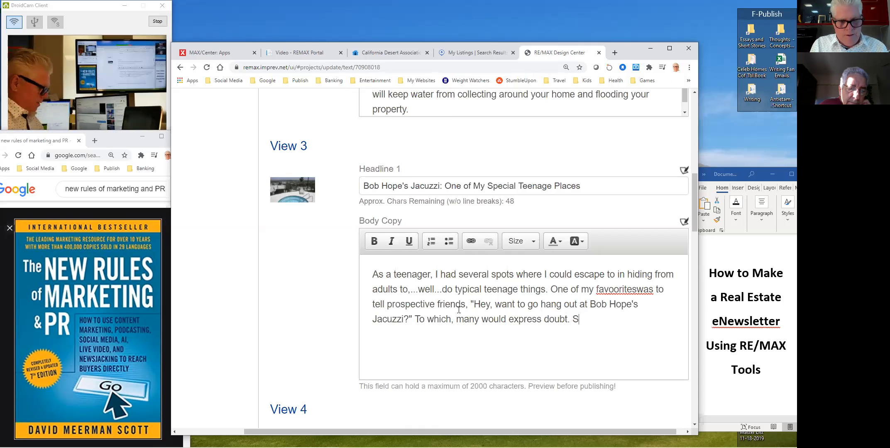
{"action": "type", "text": "ome would ou"}
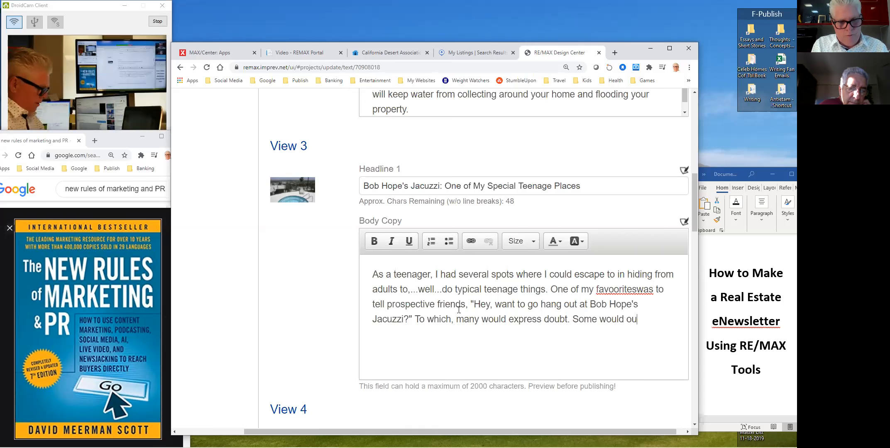
{"action": "type", "text": "tright ch"}
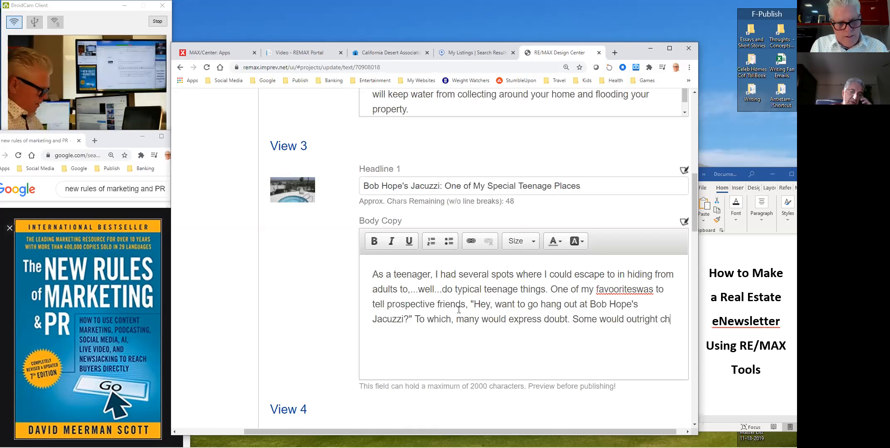
{"action": "type", "text": "allenge me"}
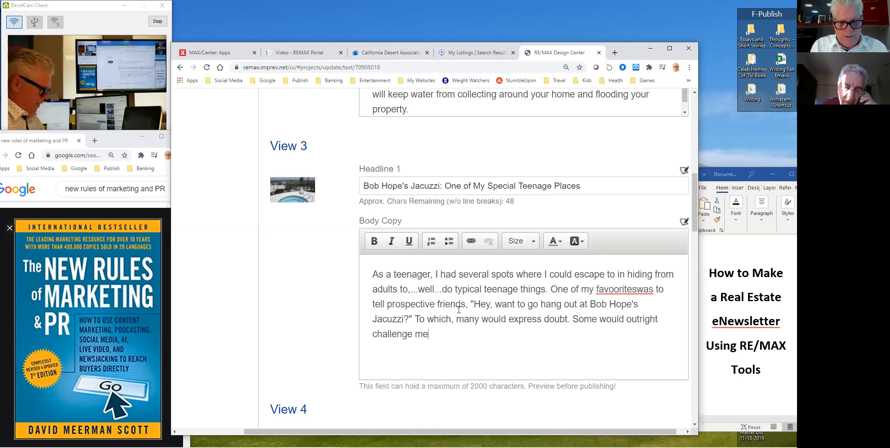
{"action": "type", "text": " w"}
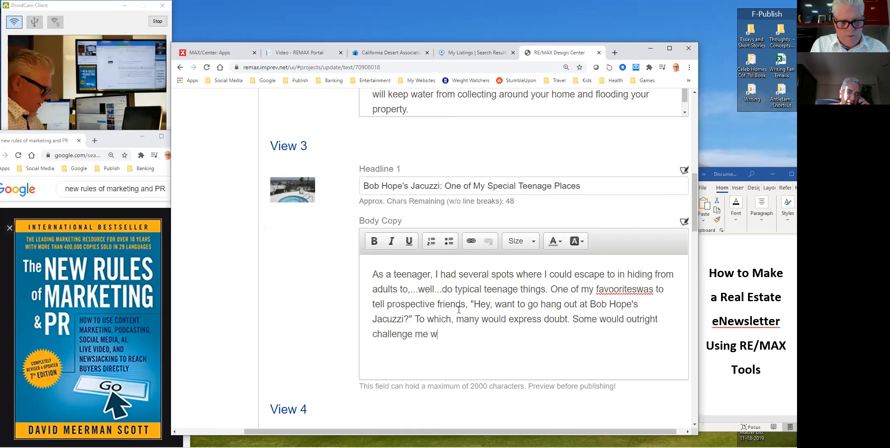
{"action": "type", "text": "ith a , "}
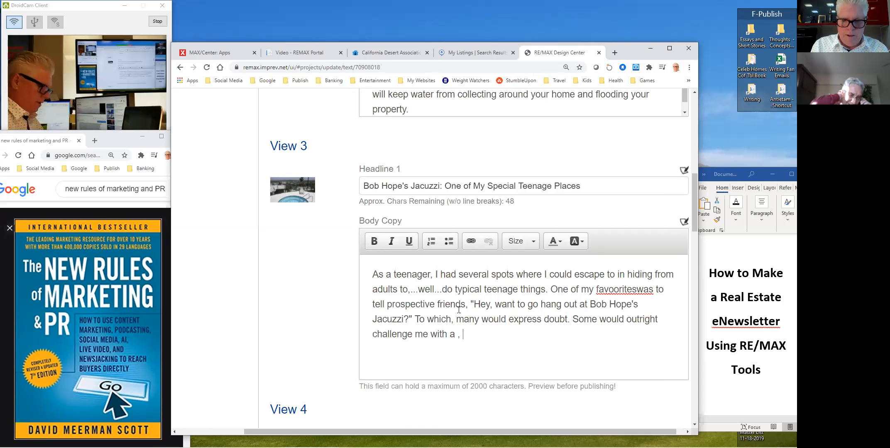
{"action": "type", "text": "\"Yeah, right.\" Eventually though, I would "}
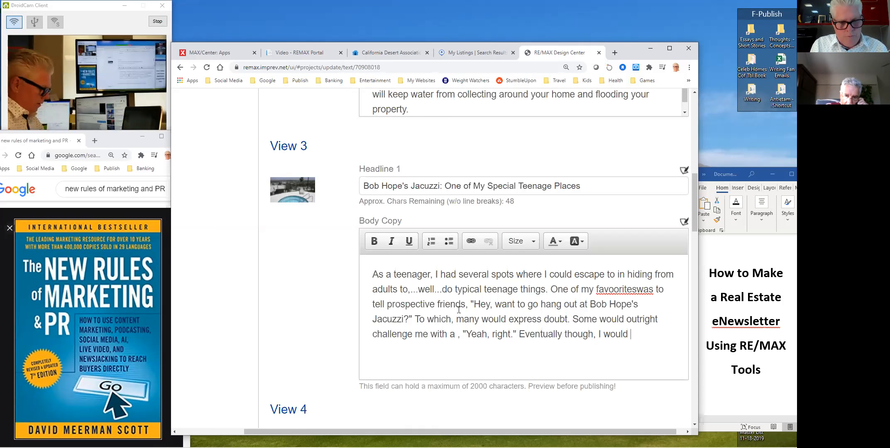
{"action": "type", "text": "convince many friend"}
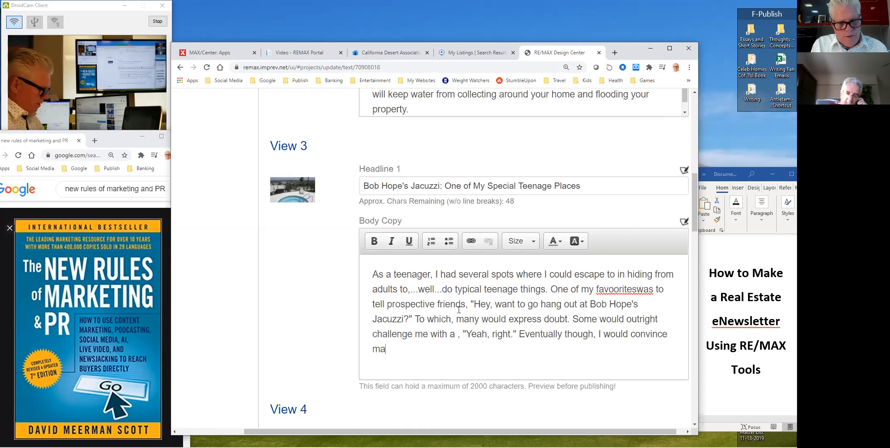
{"action": "type", "text": "s to go wit"}
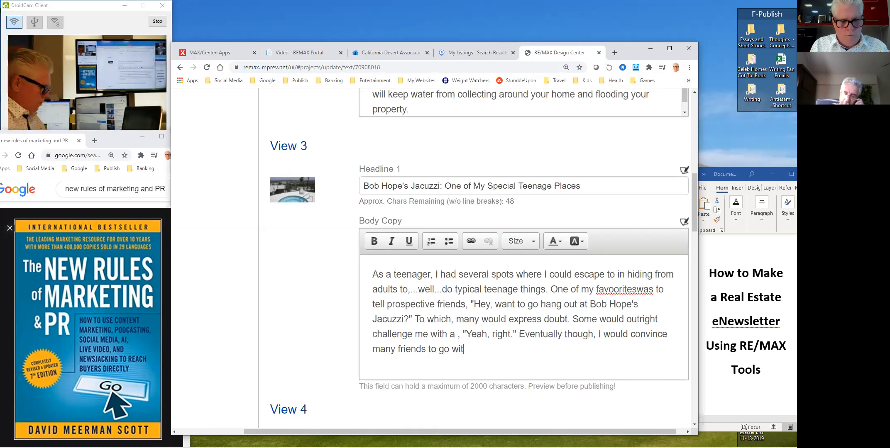
{"action": "type", "text": "h me up to"}
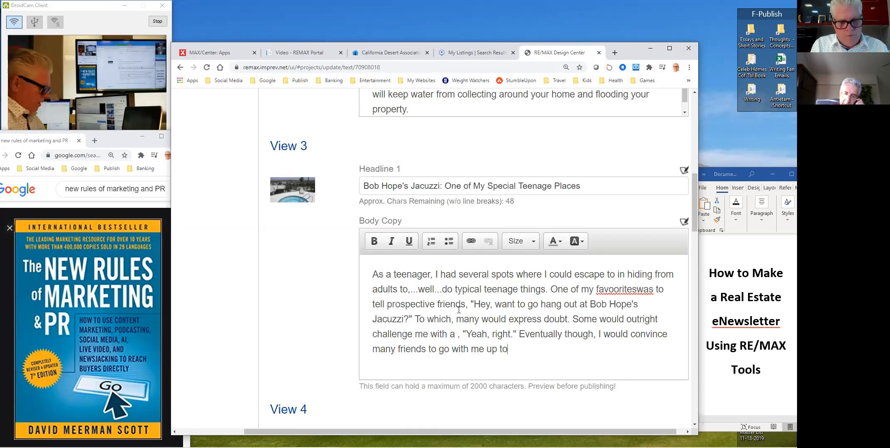
{"action": "type", "text": " thA"}
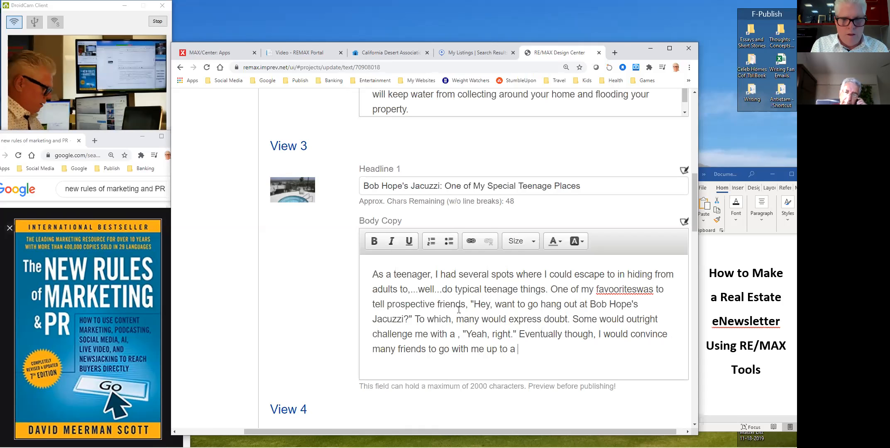
{"action": "type", "text": "u"}
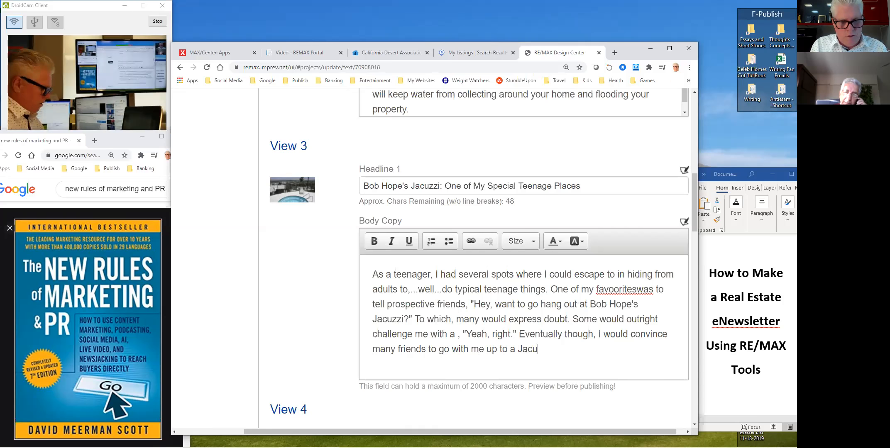
{"action": "type", "text": "zzi in the con"}
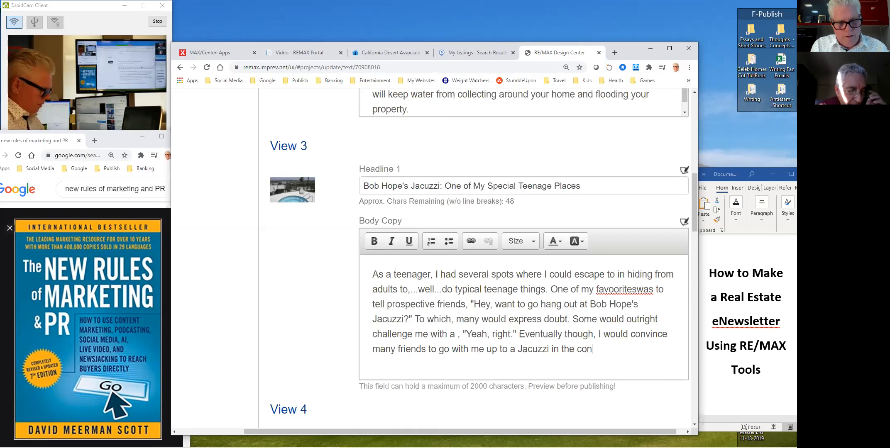
{"action": "type", "text": "dos bene"}
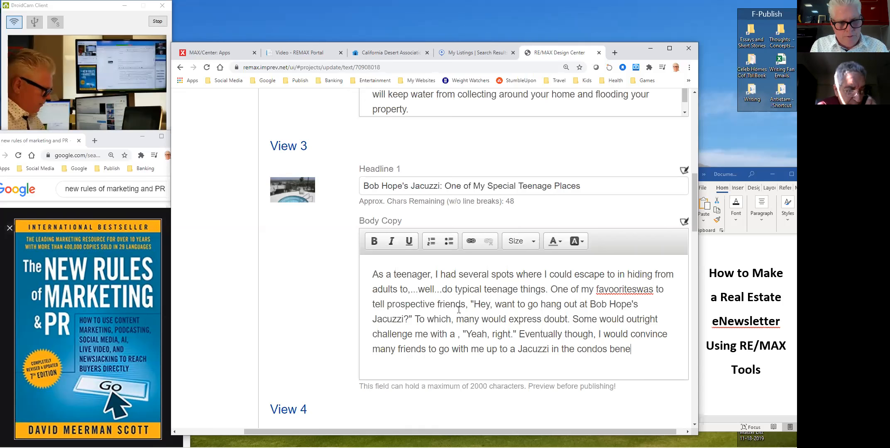
{"action": "type", "text": "ath Bo"}
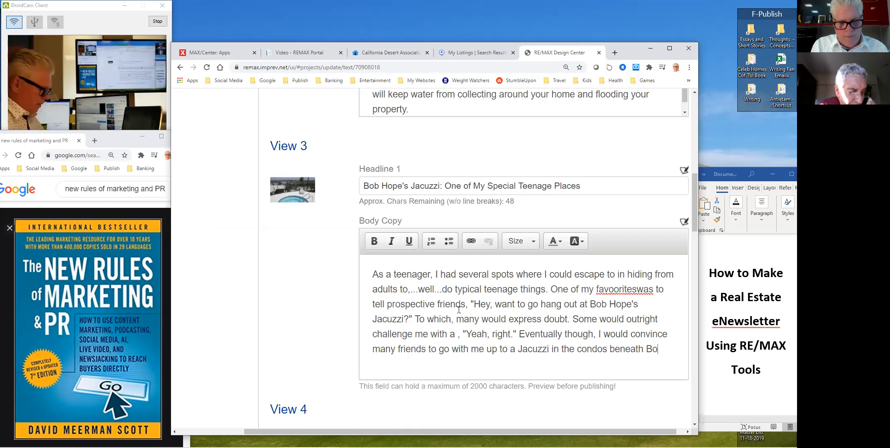
{"action": "type", "text": "b Hope's ho"}
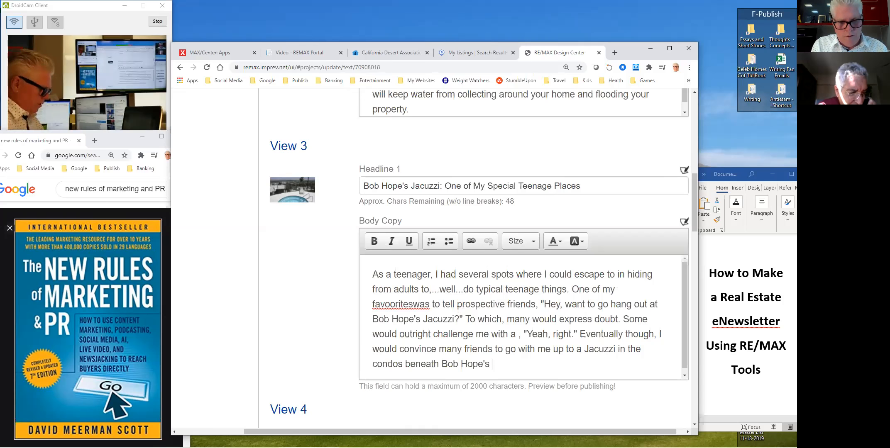
{"action": "key", "text": "BackSpace"}
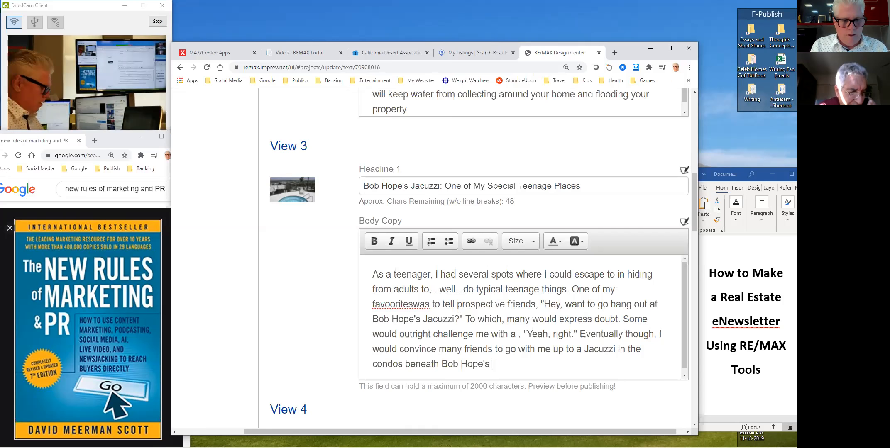
{"action": "type", "text": "Southridge"}
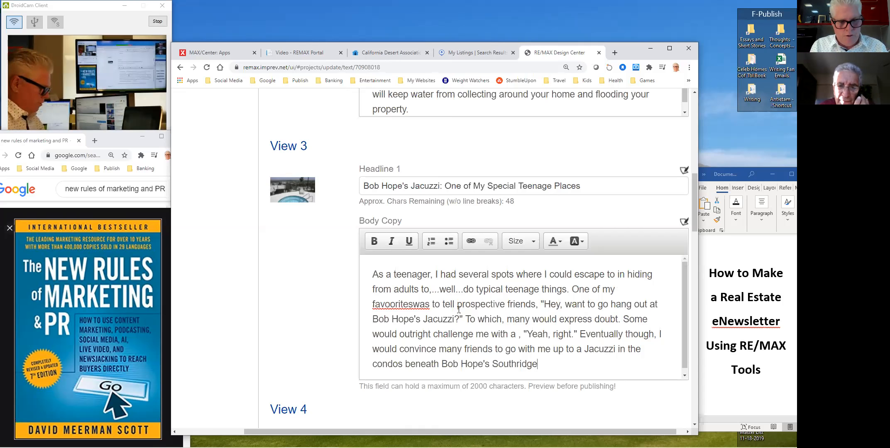
{"action": "type", "text": " home. It w"}
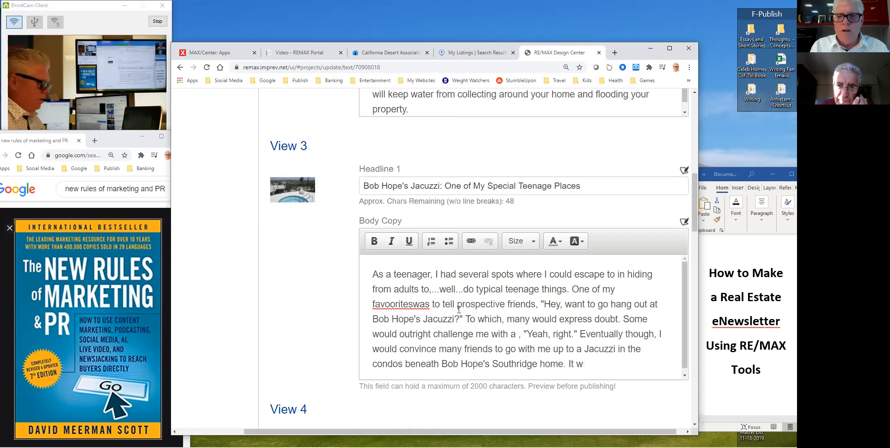
{"action": "type", "text": "as a really cool spot "}
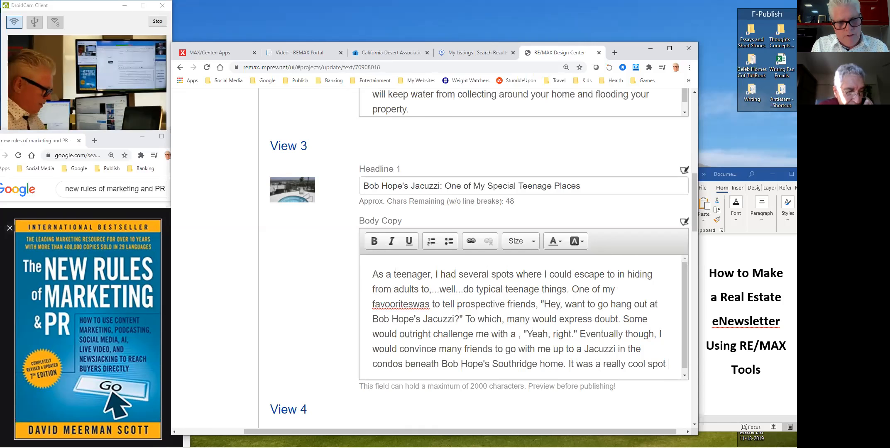
{"action": "type", "text": "where"}
- Finish the story with the rock-surrounded Palm Springs view and the grateful, duped friends
{"action": "key", "text": "BackSpace"}
{"action": "key", "text": "BackSpace"}
{"action": "key", "text": "BackSpace"}
{"action": "key", "text": "BackSpace"}
{"action": "key", "text": "BackSpace"}
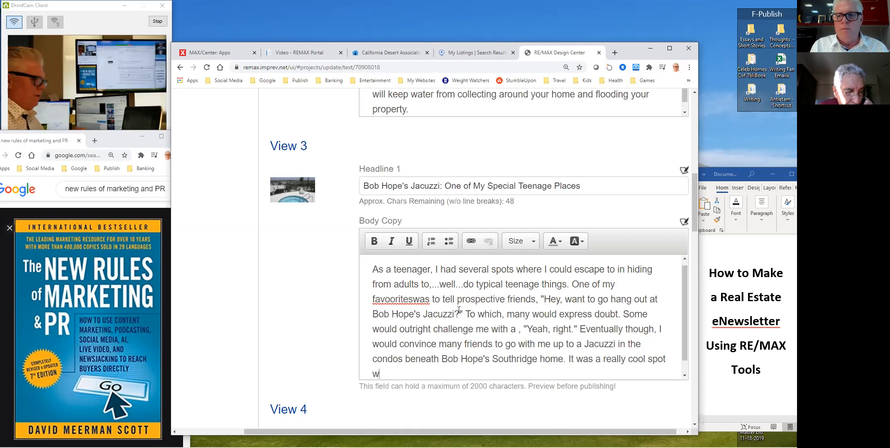
{"action": "type", "text": ", surro"}
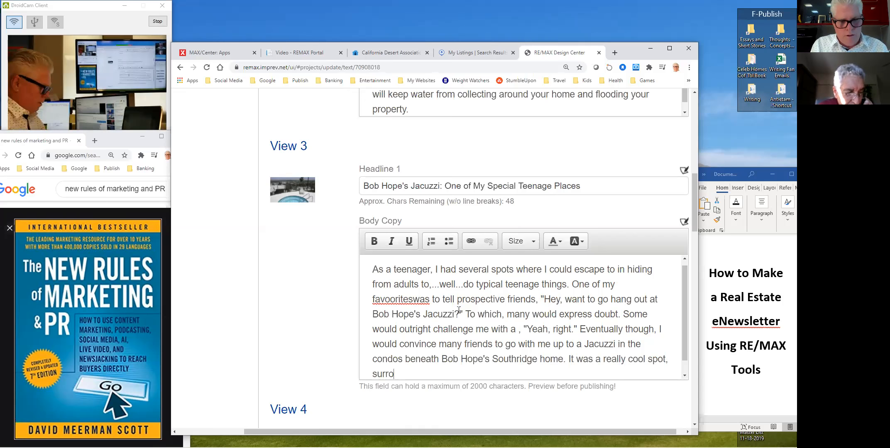
{"action": "type", "text": "unded by batu"}
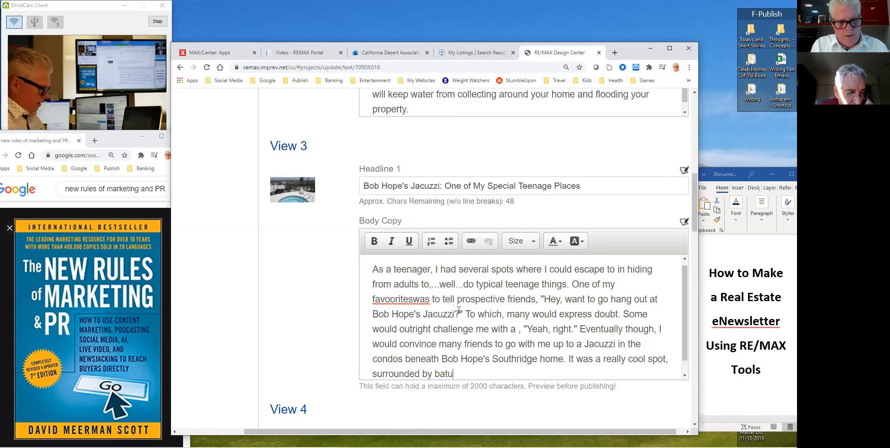
{"action": "type", "text": "ral rock"}
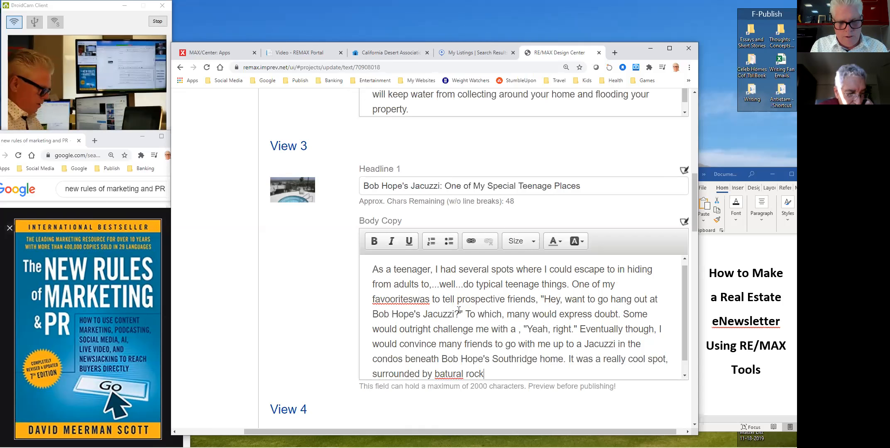
{"action": "type", "text": ". Elevate"}
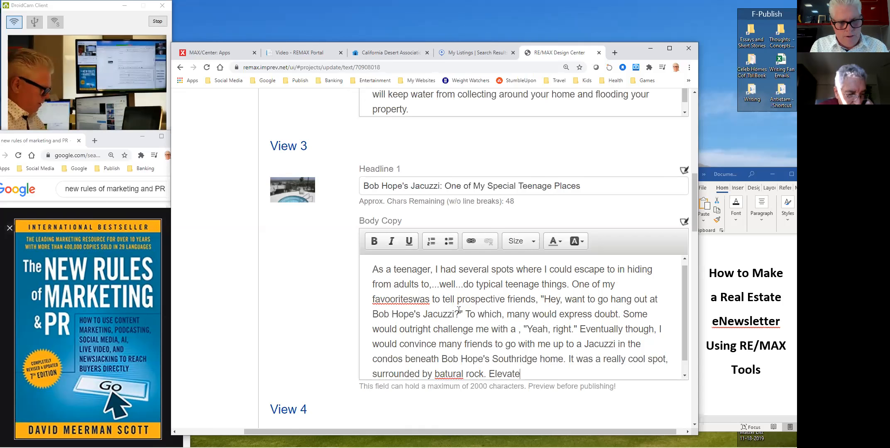
{"action": "type", "text": "d enough to give g"}
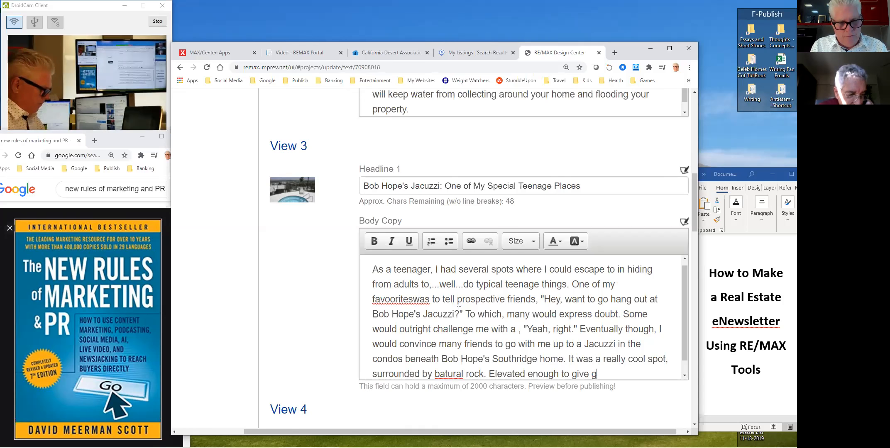
{"action": "type", "text": "reat views o"}
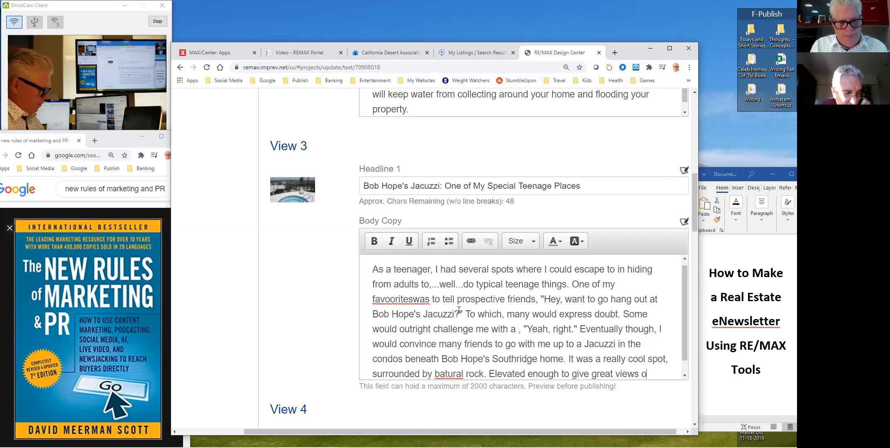
{"action": "type", "text": "verlooking Palm"}
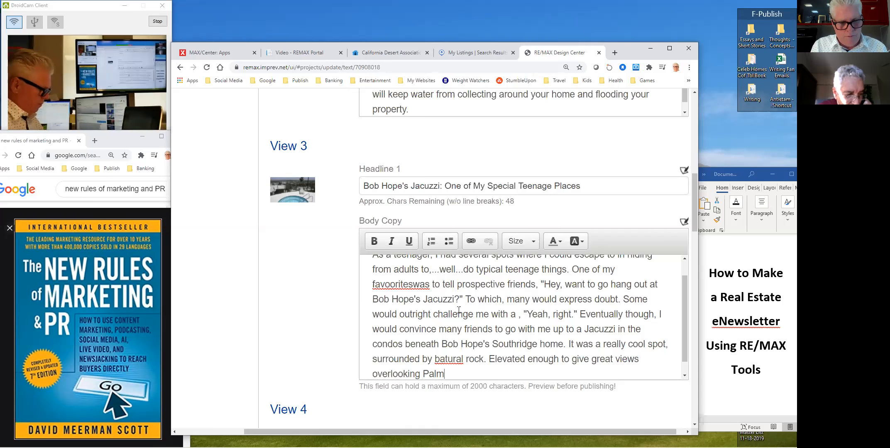
{"action": "type", "text": " Springs and my rel"}
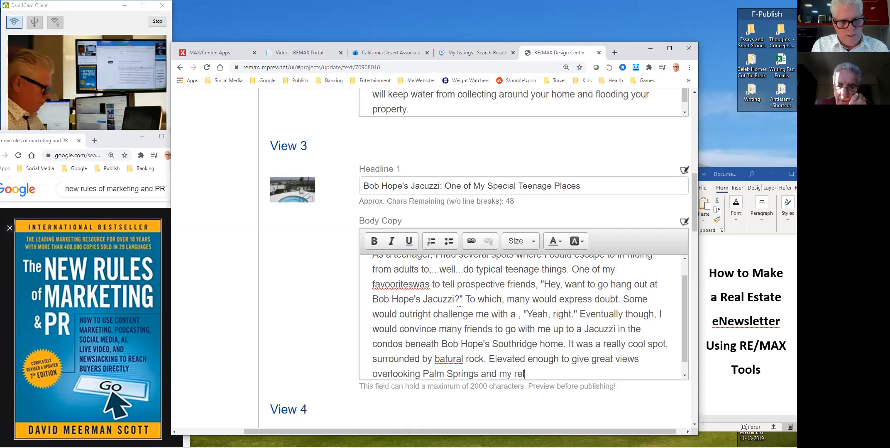
{"action": "type", "text": "uctant fr"}
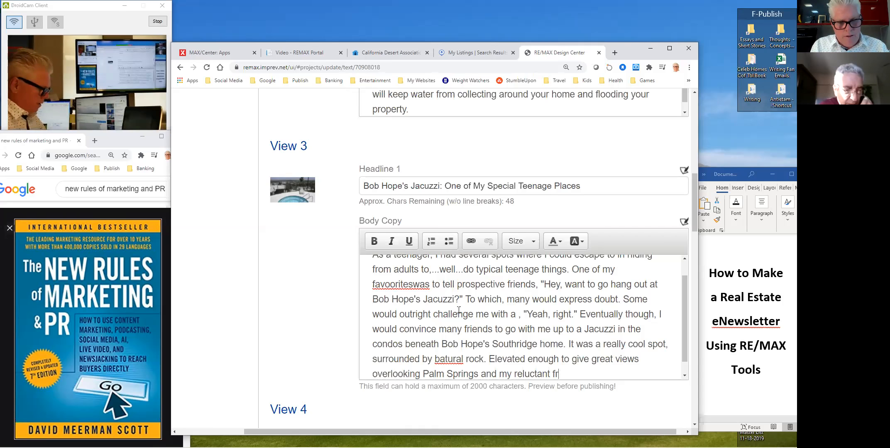
{"action": "type", "text": "iends would essential"}
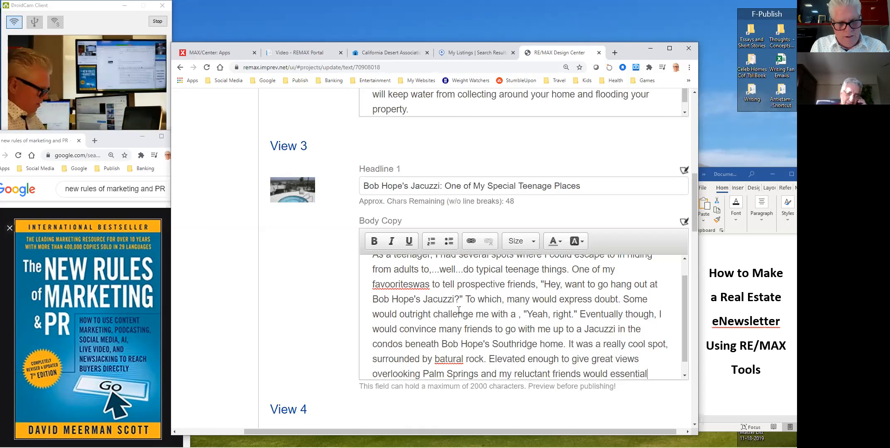
{"action": "type", "text": "y know I had duped them, "}
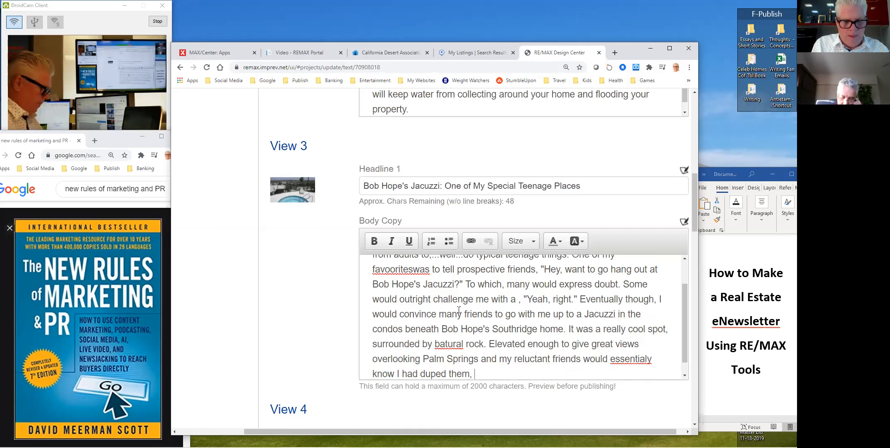
{"action": "type", "text": "but were still"}
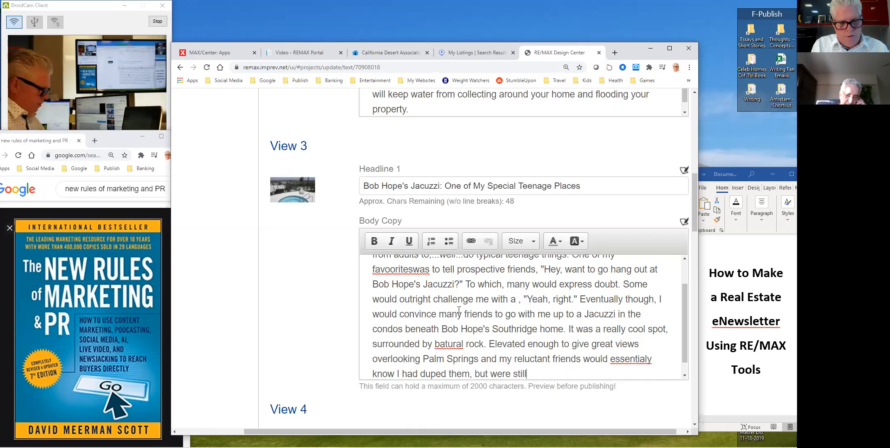
{"action": "type", "text": " grateful to be shown sucgh"}
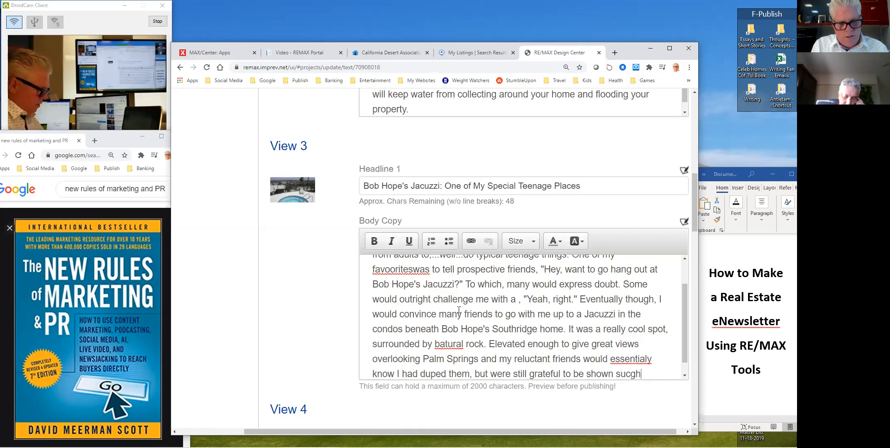
{"action": "key", "text": "BackSpace"}
{"action": "key", "text": "BackSpace"}
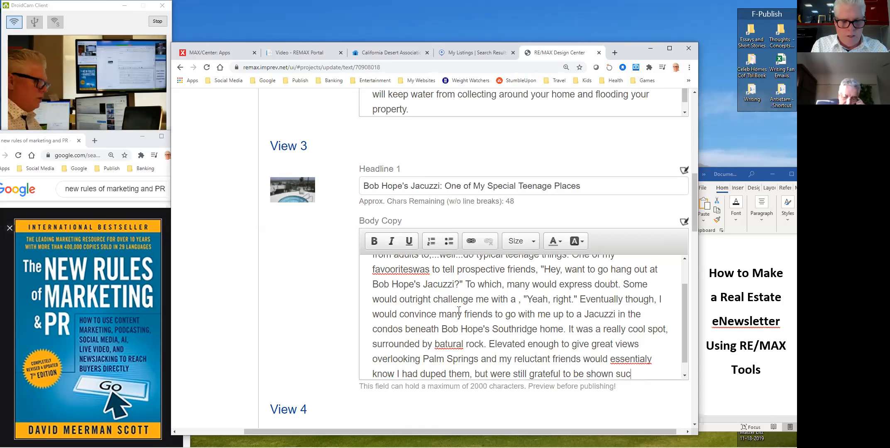
{"action": "type", "text": "h a cool spot."}
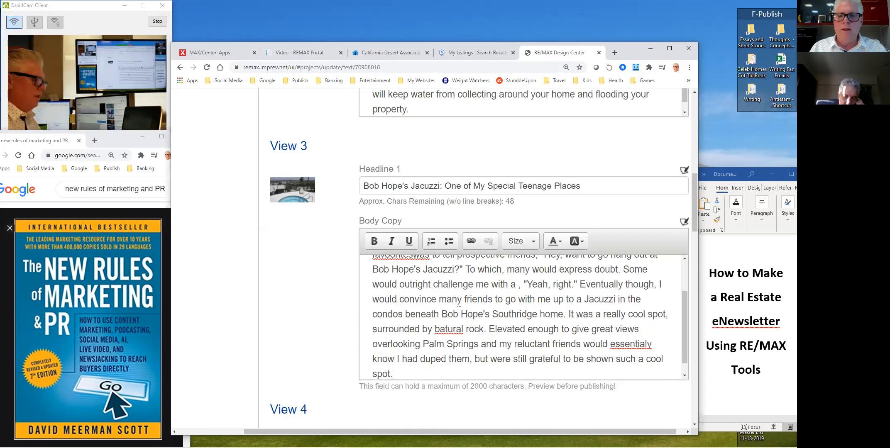
- Correct the misspellings 'essentialy', 'batural' and 'favooriteswas' in the story
{"action": "left_click", "coordinate": [642, 348]}
{"action": "type", "text": "l"}
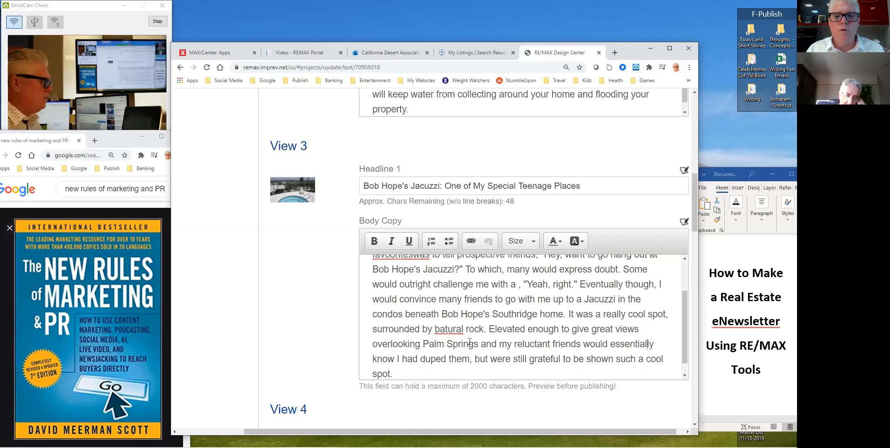
{"action": "left_click", "coordinate": [439, 330]}
{"action": "key", "text": "BackSpace"}
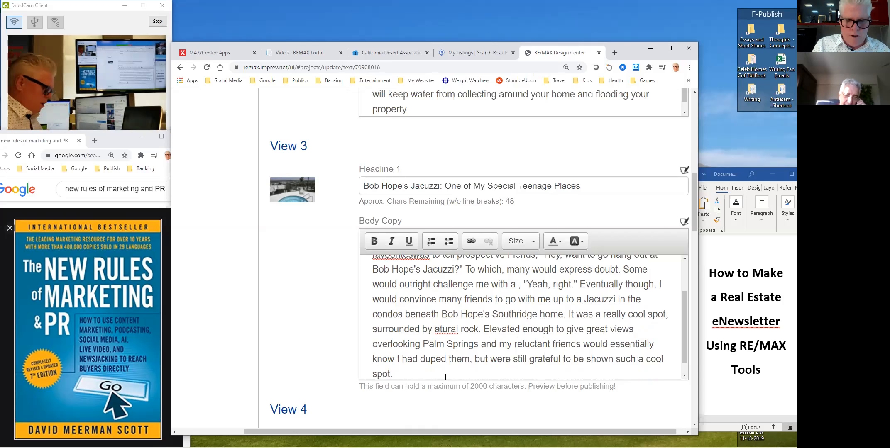
{"action": "type", "text": "n"}
{"action": "scroll", "coordinate": [410, 337], "scroll_direction": "up", "scroll_amount": 1}
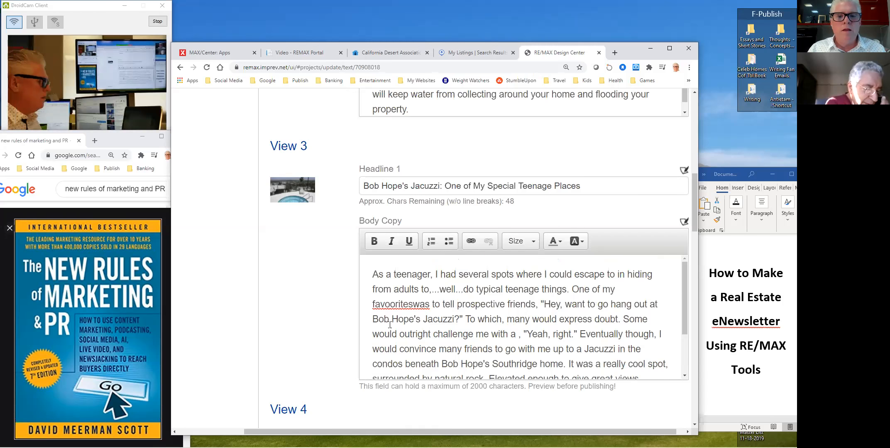
{"action": "key", "text": "BackSpace"}
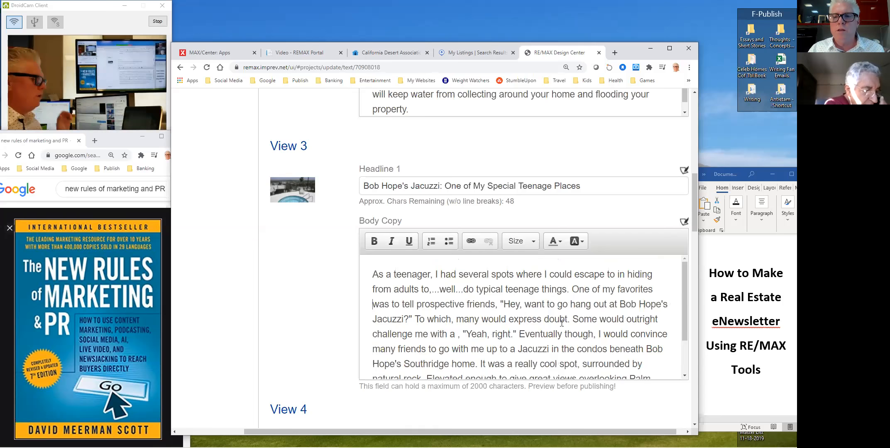
{"action": "scroll", "coordinate": [562, 315], "scroll_direction": "down", "scroll_amount": 2}
{"action": "scroll", "coordinate": [562, 316], "scroll_direction": "up", "scroll_amount": 2}
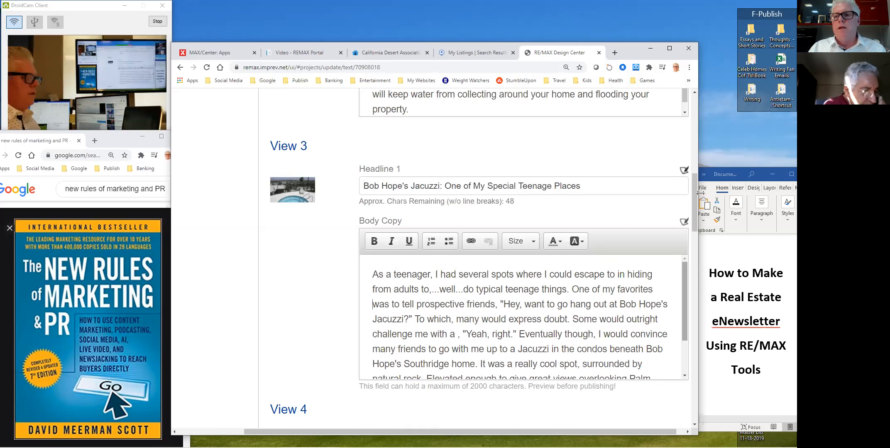
- Replace View 2's body copy, starting with 'Today is November 24th.'
{"action": "left_click_drag", "start_coordinate": [696, 207], "coordinate": [697, 177]}
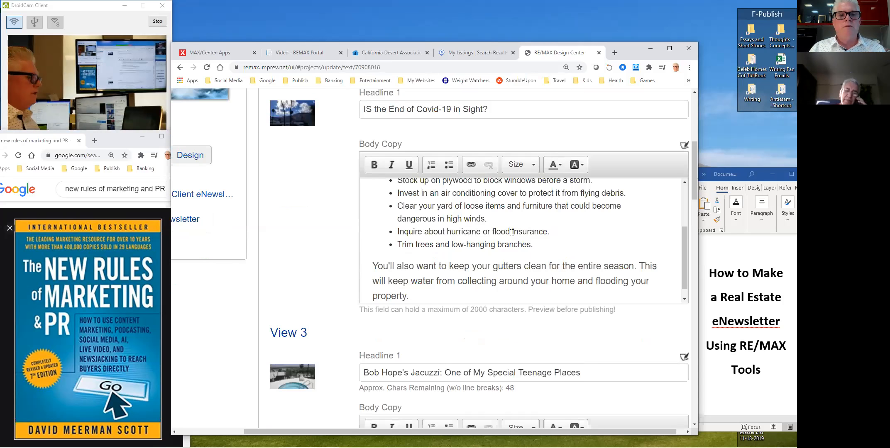
{"action": "left_click_drag", "start_coordinate": [684, 252], "coordinate": [682, 222]}
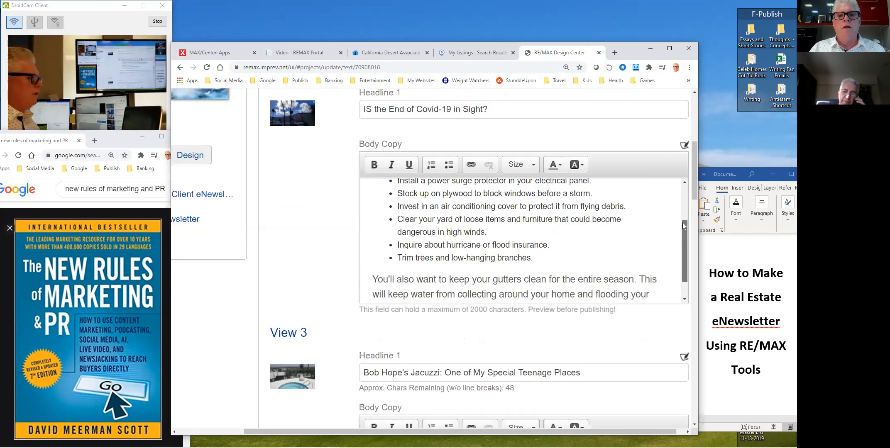
{"action": "mouse_move", "coordinate": [694, 177]}
{"action": "left_mouse_down"}
{"action": "mouse_move", "coordinate": [695, 153]}
{"action": "mouse_move", "coordinate": [695, 185]}
{"action": "left_mouse_up"}
{"action": "left_click", "coordinate": [518, 269]}
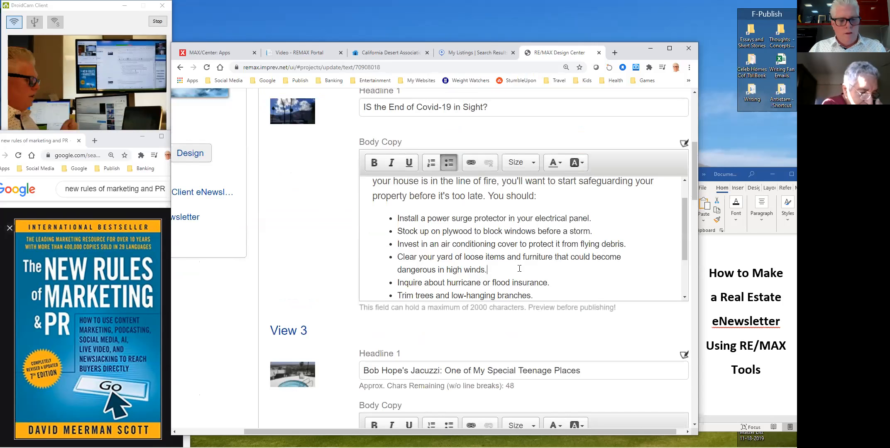
{"action": "key", "text": "ctrl+a"}
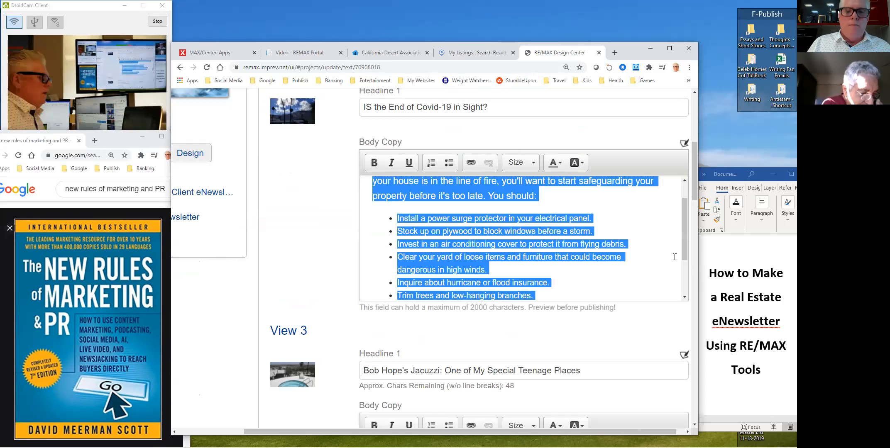
{"action": "type", "text": "T"}
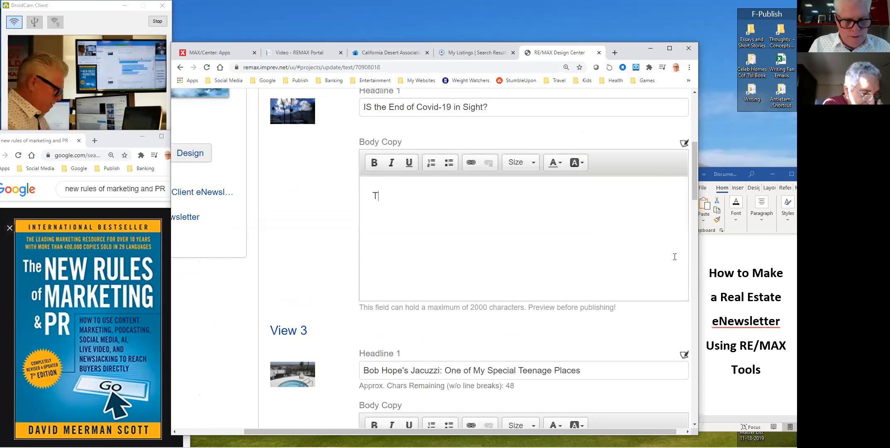
{"action": "type", "text": "oday is Nove"}
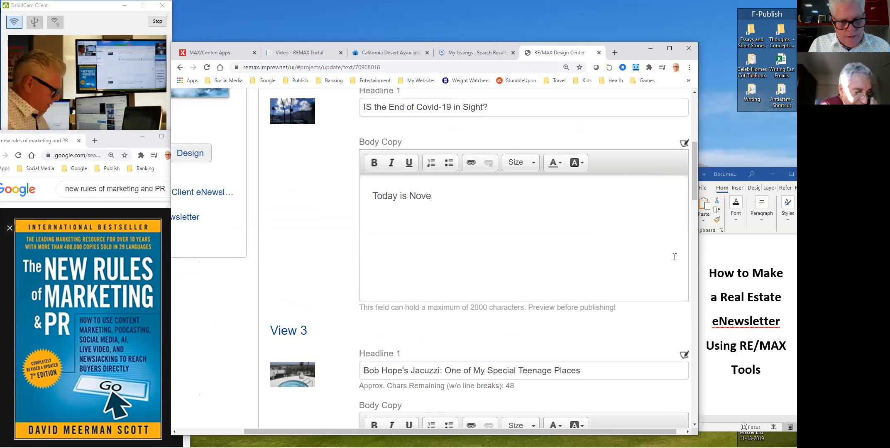
{"action": "type", "text": "mber 24th. It's ben"}
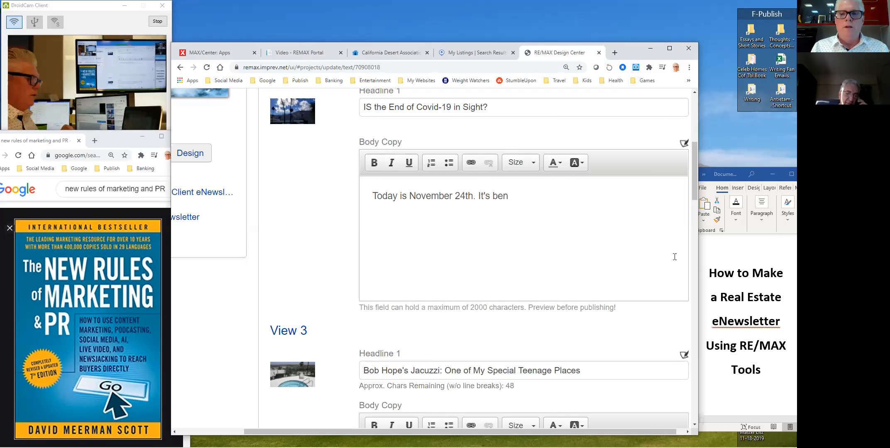
- Continue the paragraph on nine months of Covid, widespread vaccination and the economy reopening
{"action": "type", "text": "en nearl"}
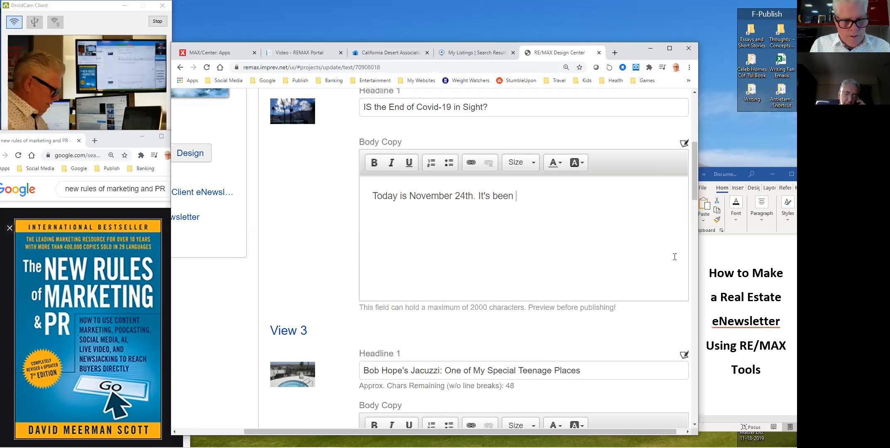
{"action": "type", "text": "y ni"}
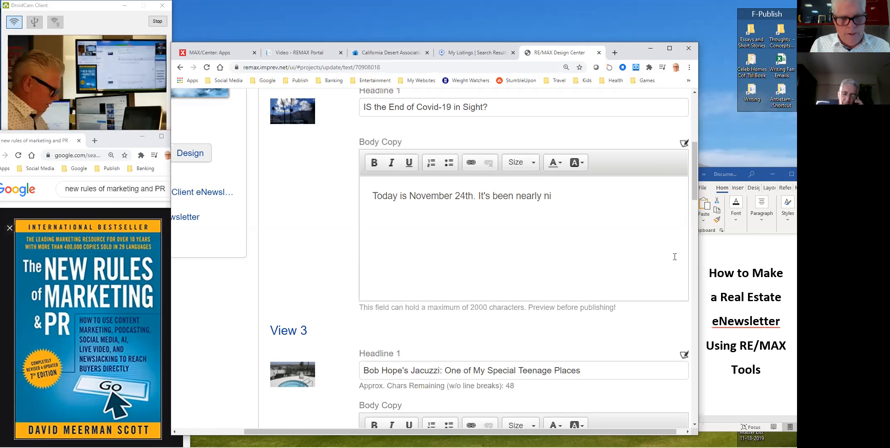
{"action": "type", "text": "ne"}
{"action": "type", "text": " mon"}
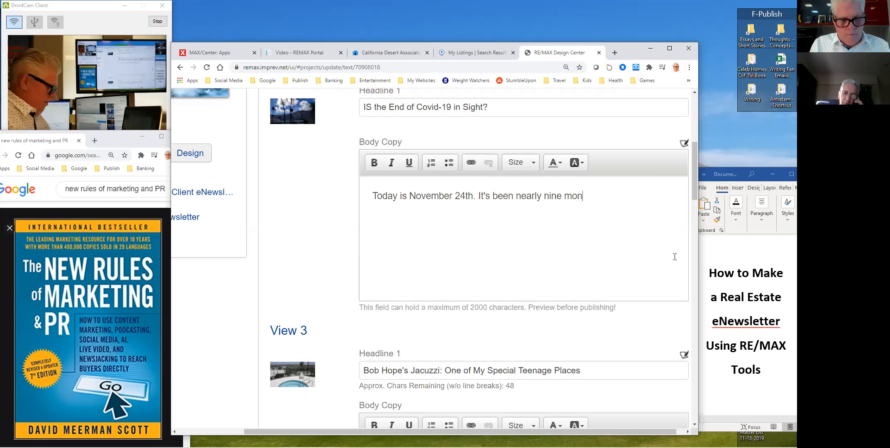
{"action": "type", "text": "ths now under Covid"}
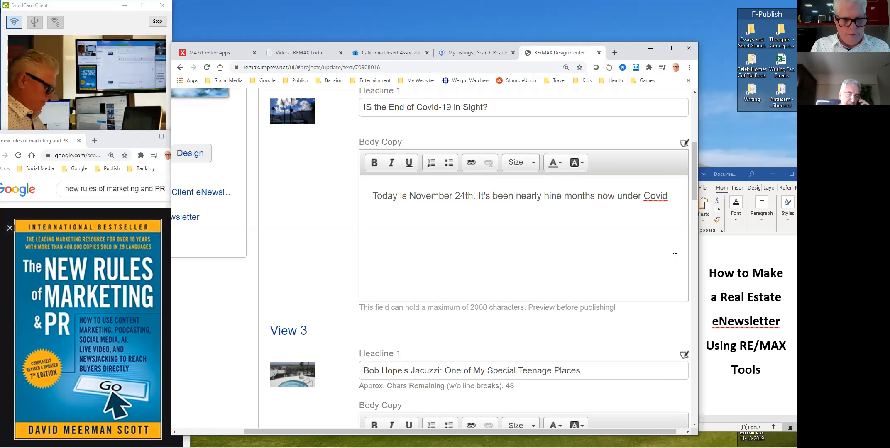
{"action": "type", "text": " and the nece"}
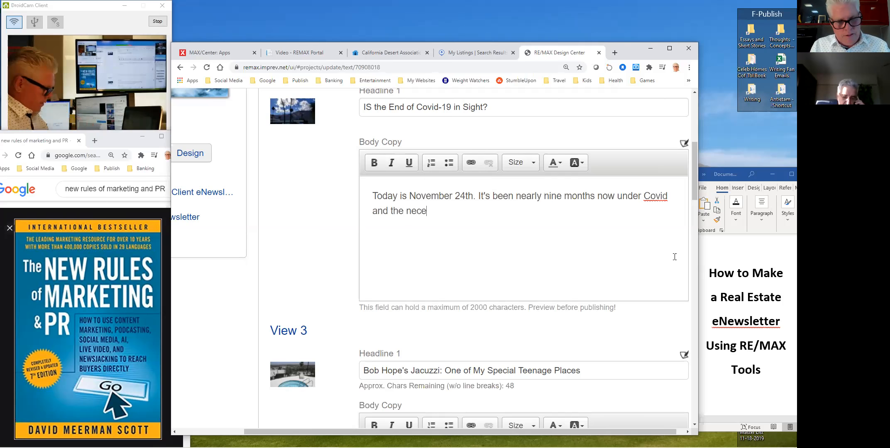
{"action": "type", "text": "ssary qua"}
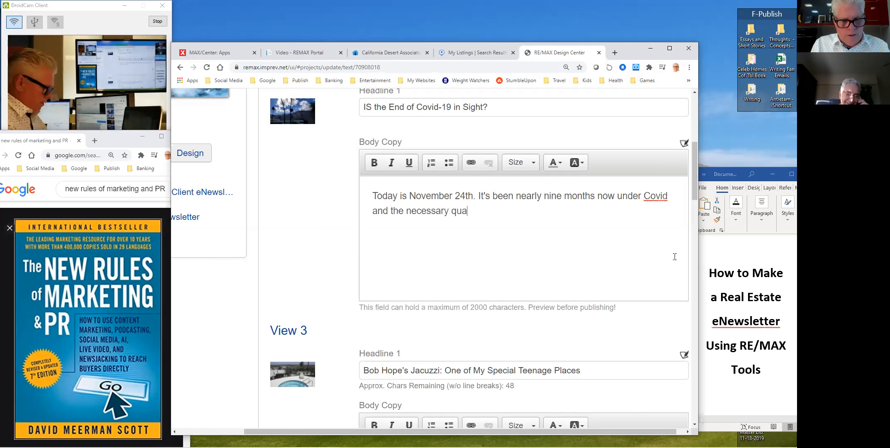
{"action": "type", "text": "rantining"}
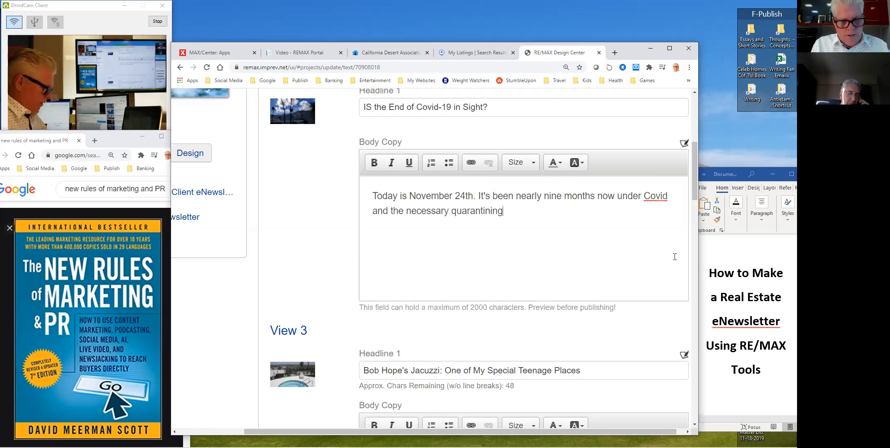
{"action": "type", "text": " that goes with "}
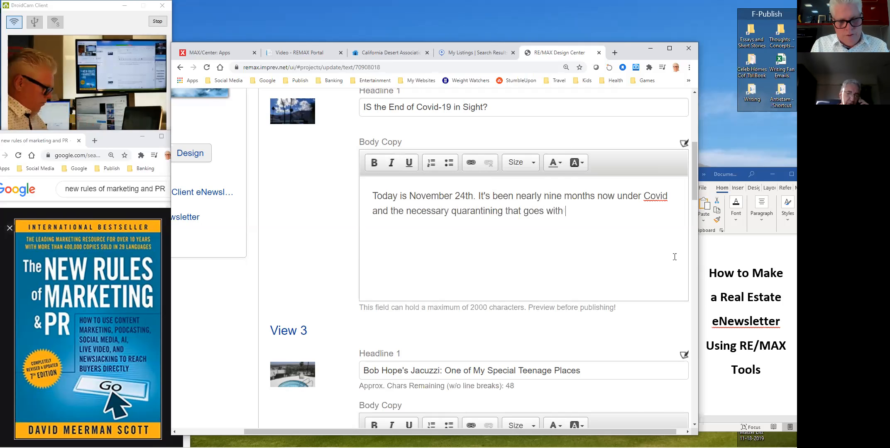
{"action": "type", "text": "it. The news "}
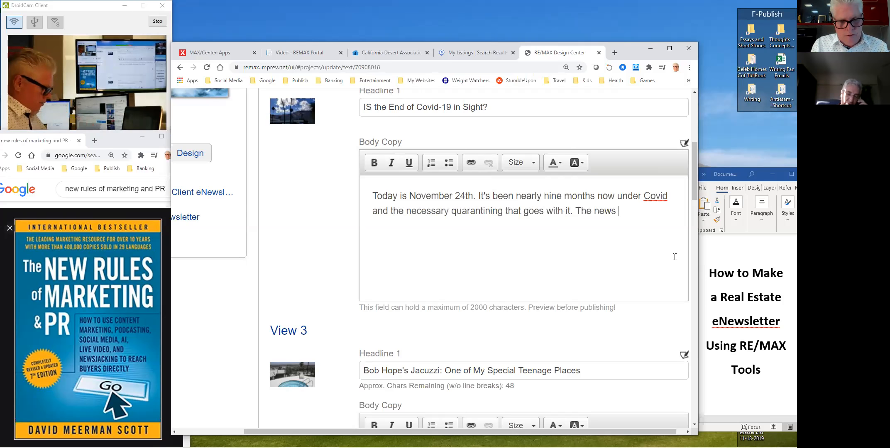
{"action": "type", "text": "is curr"}
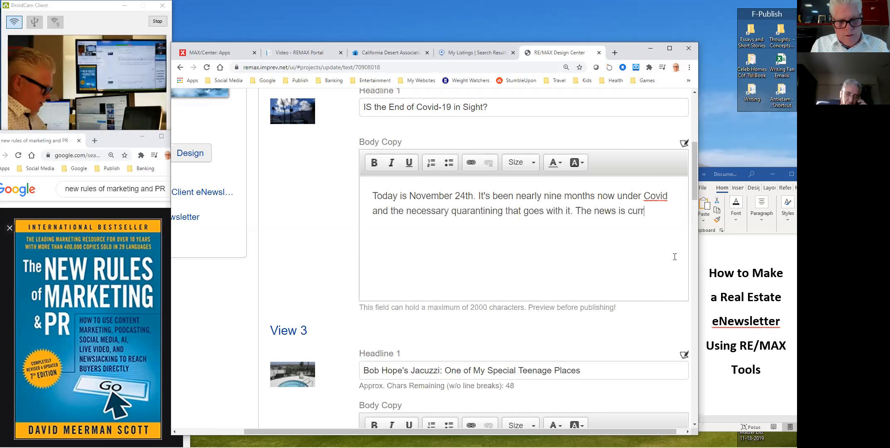
{"action": "type", "text": "ently filled"}
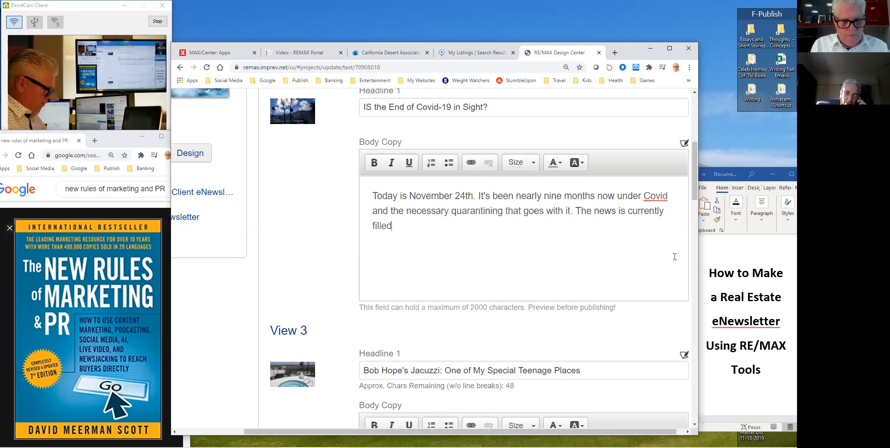
{"action": "type", "text": " with 3 "}
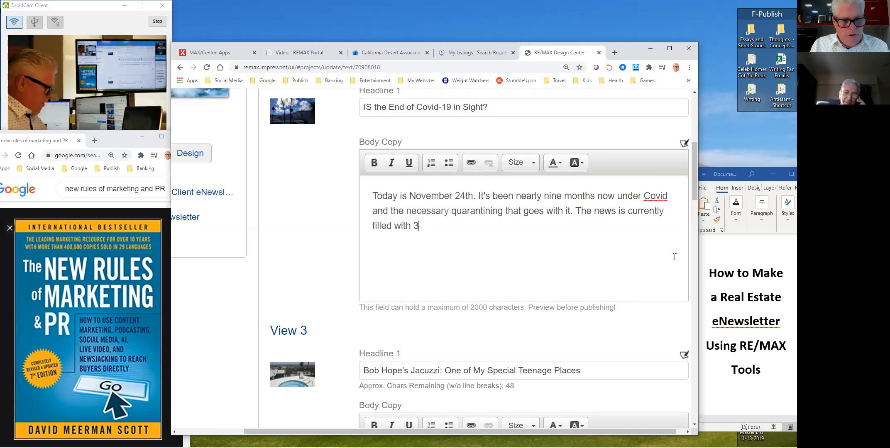
{"action": "type", "text": "major drug companies submi"}
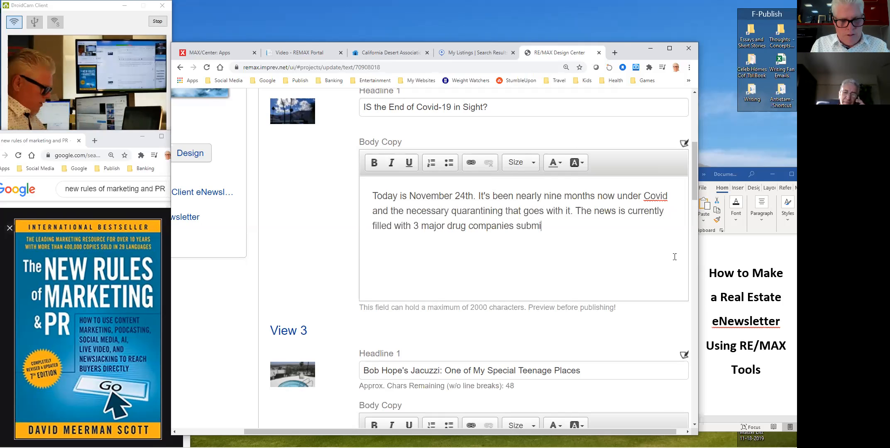
{"action": "type", "text": "tting to the CDC and FD"}
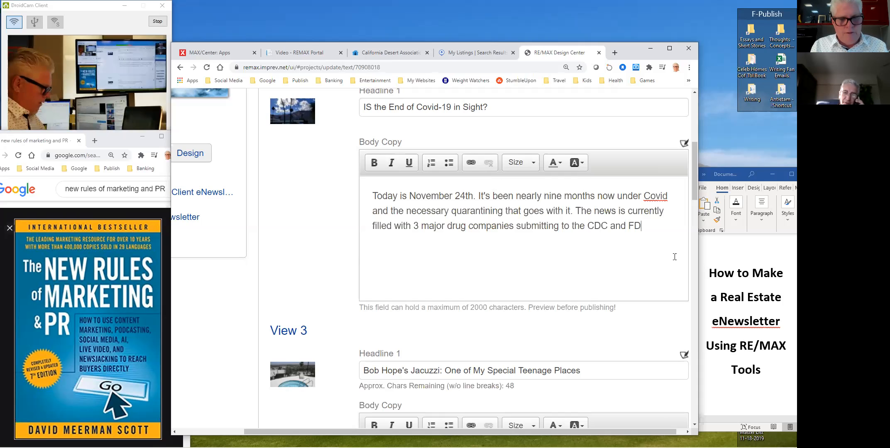
{"action": "type", "text": "A for emergency approval"}
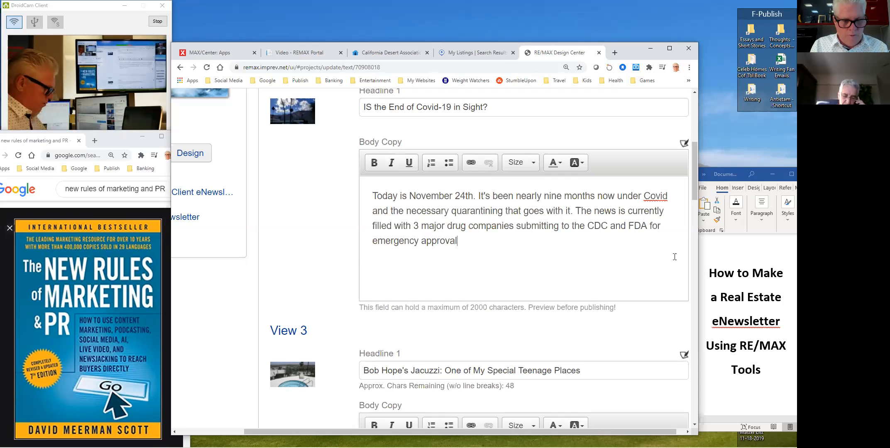
{"action": "type", "text": " of their vaccines t"}
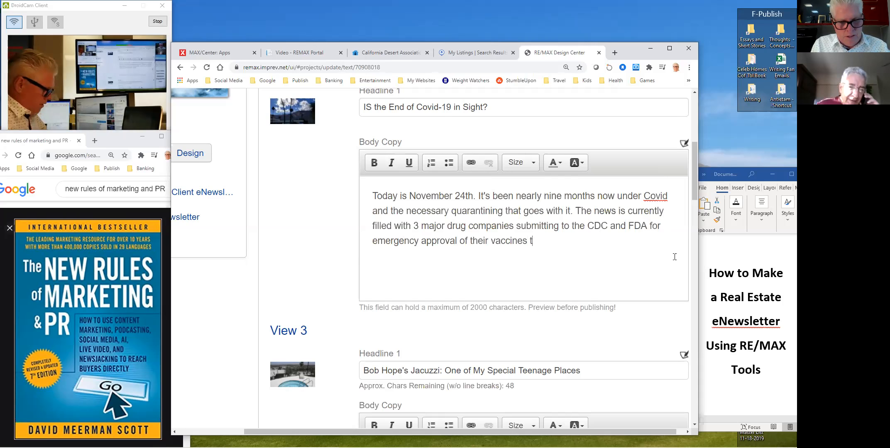
{"action": "type", "text": "hat are"}
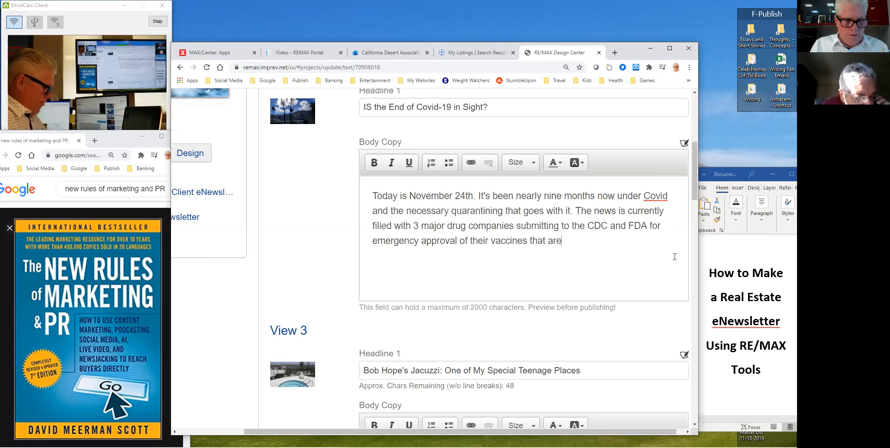
{"action": "type", "text": " quantified as 9"}
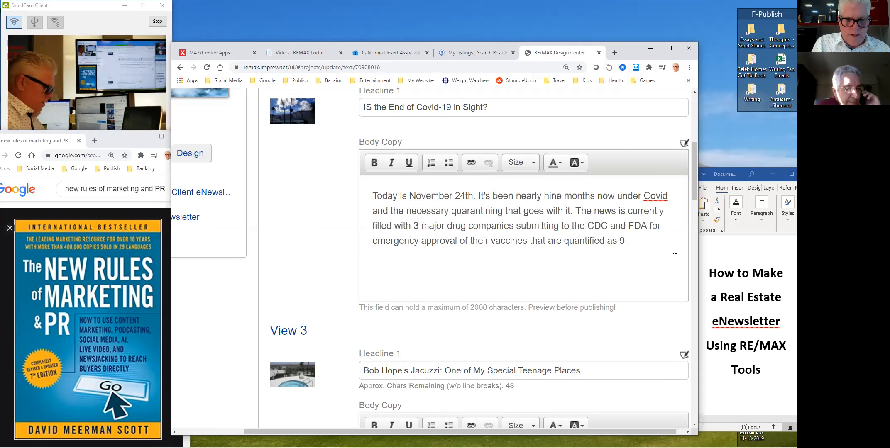
{"action": "type", "text": "0-95"}
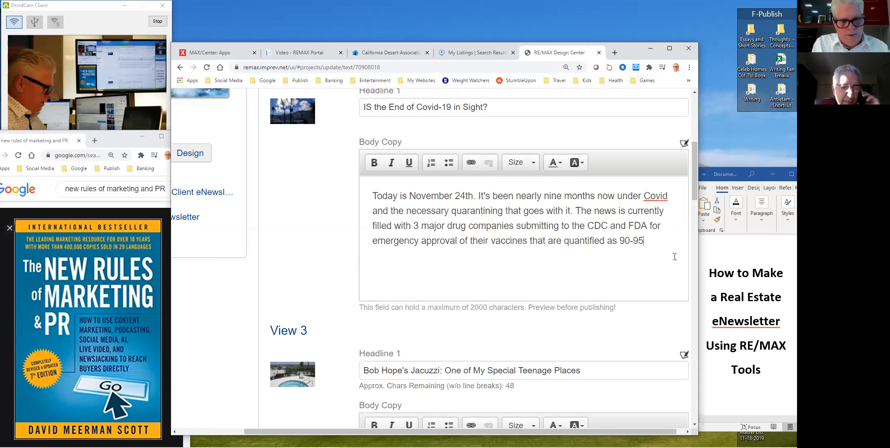
{"action": "type", "text": "% effec"}
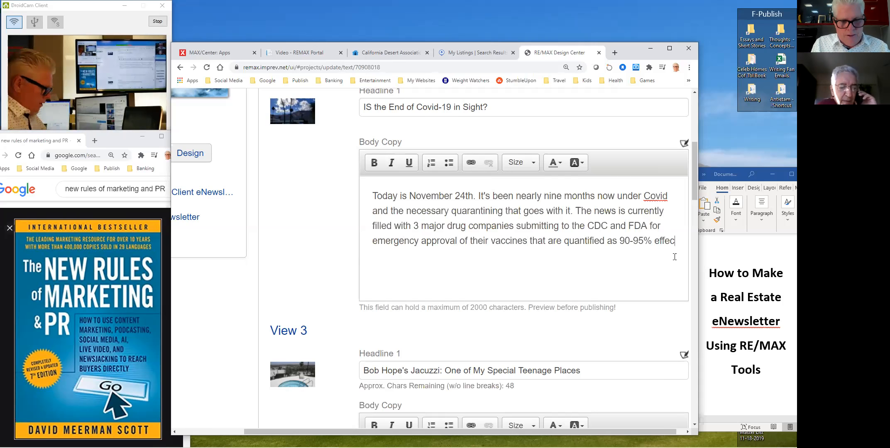
{"action": "type", "text": "tive. I beli"}
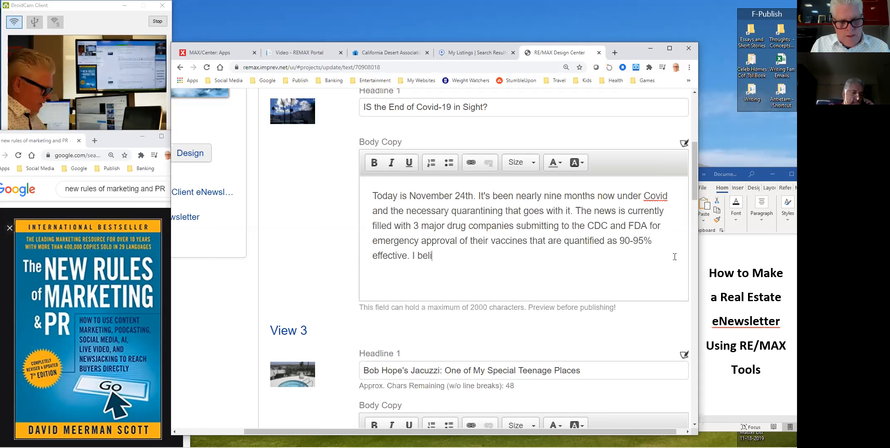
{"action": "type", "text": "eve the end "}
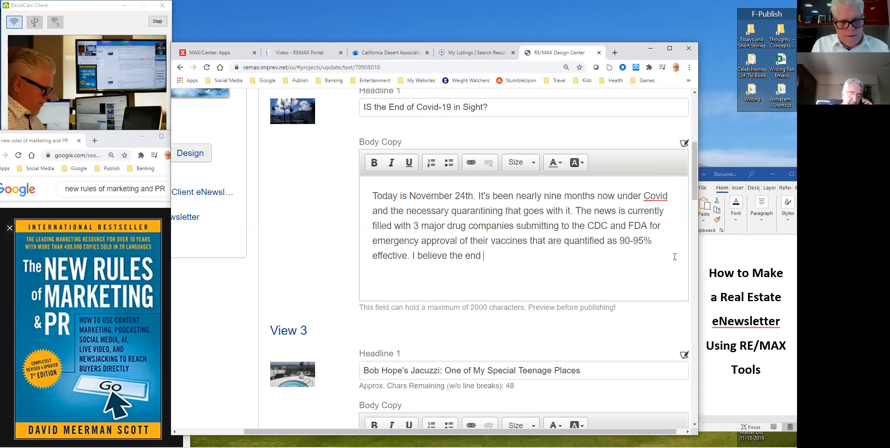
{"action": "type", "text": "of the p"}
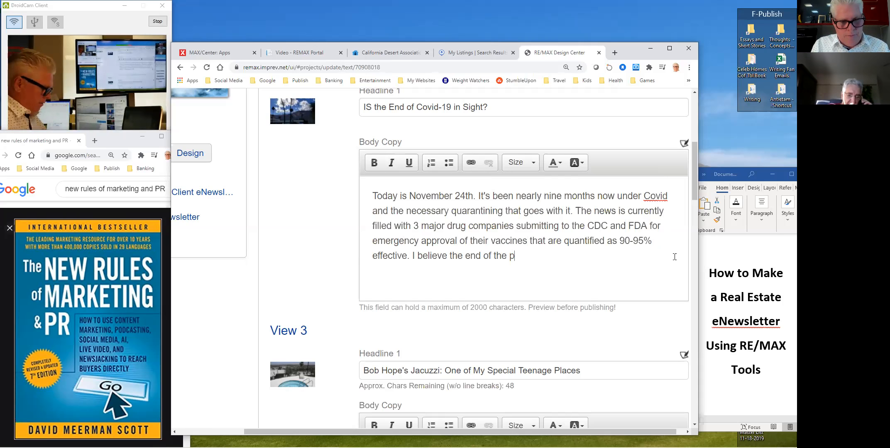
{"action": "type", "text": "andemic is "}
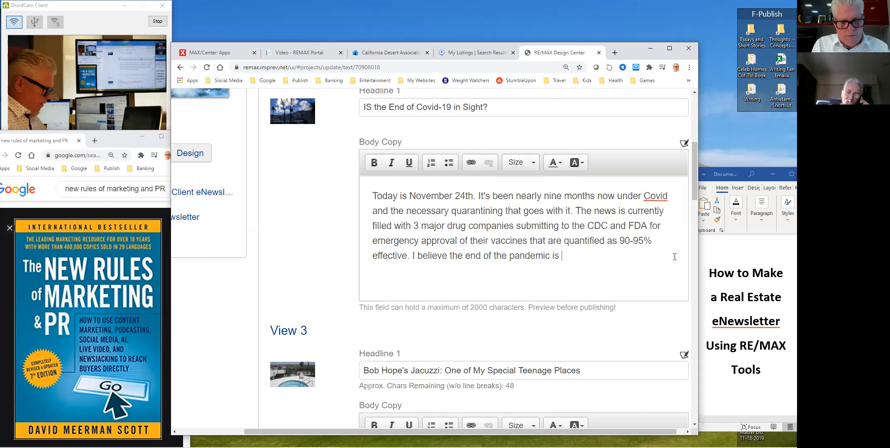
{"action": "type", "text": "within sight. "}
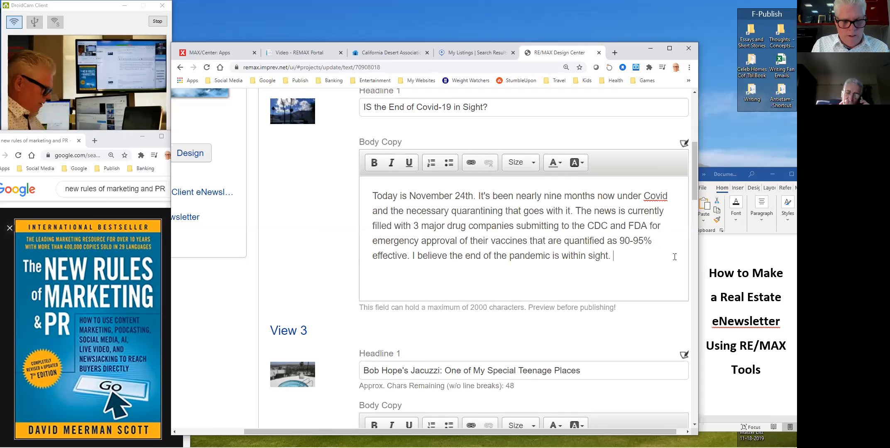
{"action": "type", "text": "Over the ne"}
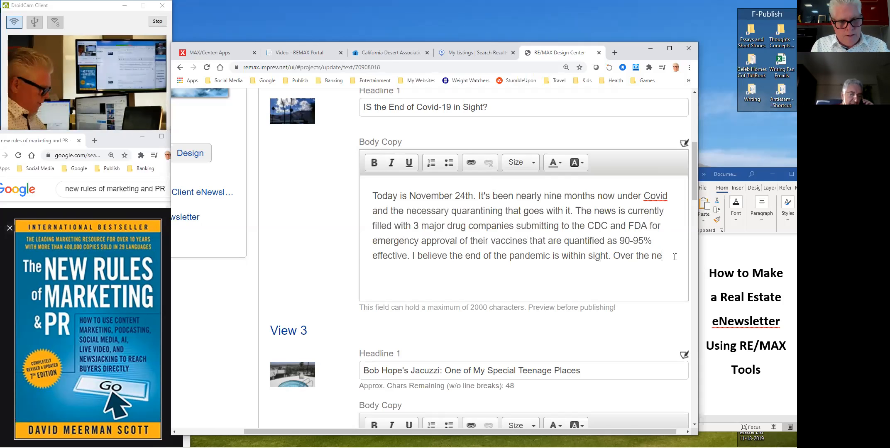
{"action": "type", "text": "xt 1-3"}
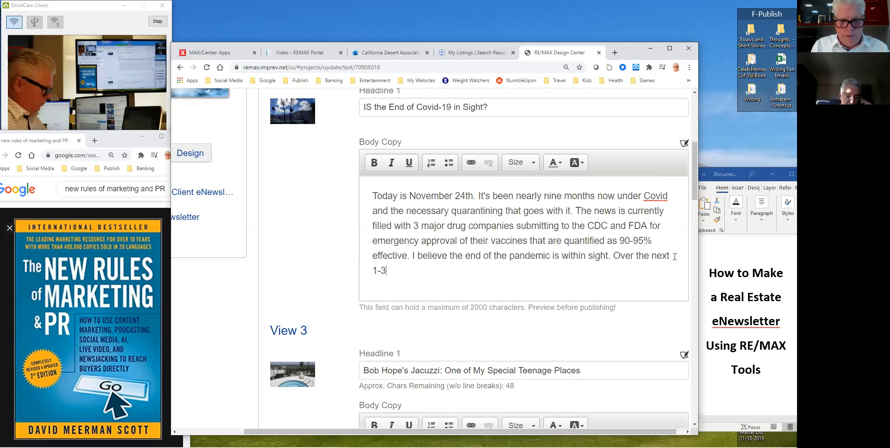
{"action": "key", "text": "BackSpace"}
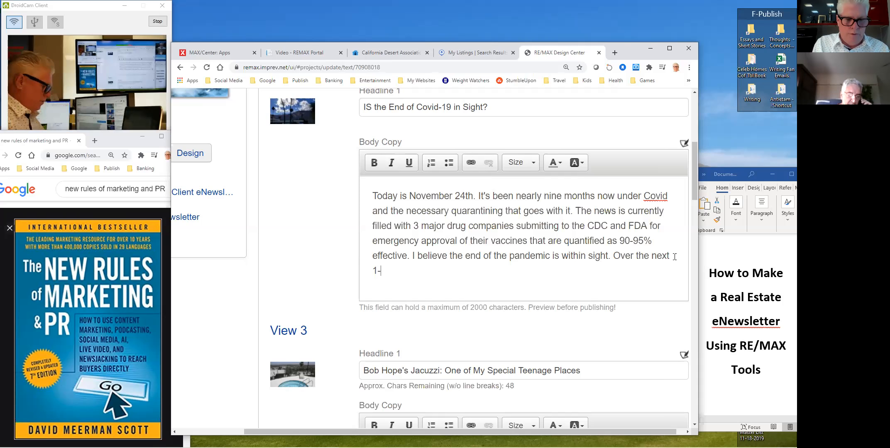
{"action": "type", "text": "3 months,"}
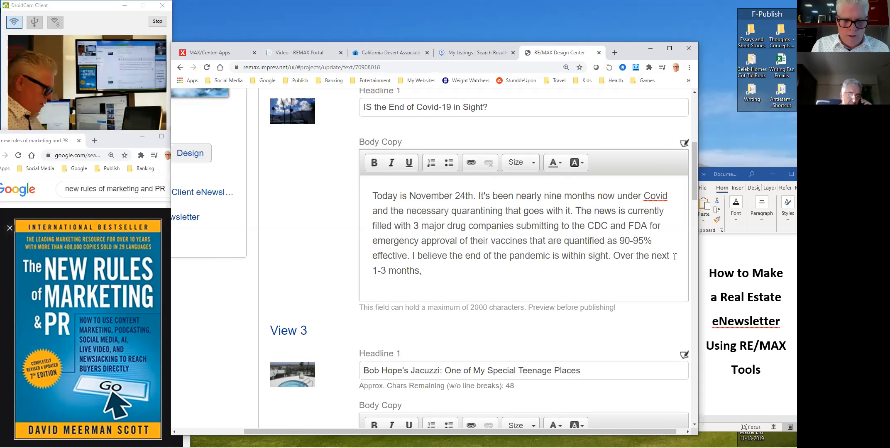
{"action": "type", "text": " I believe mos"}
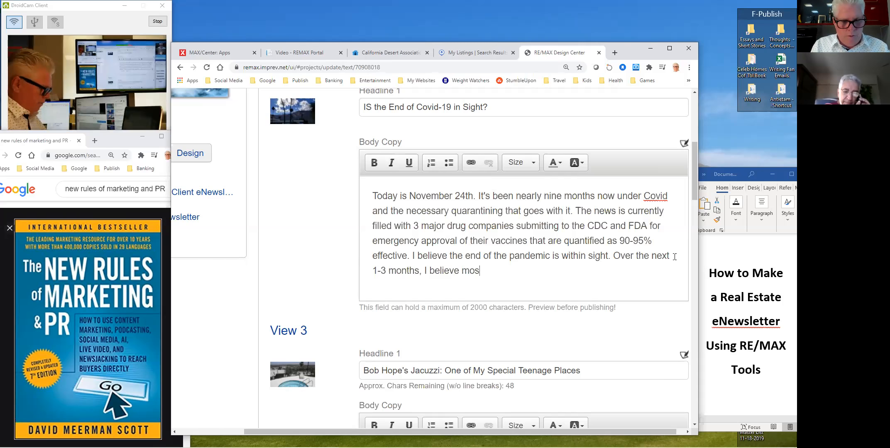
{"action": "type", "text": "t Americans we"}
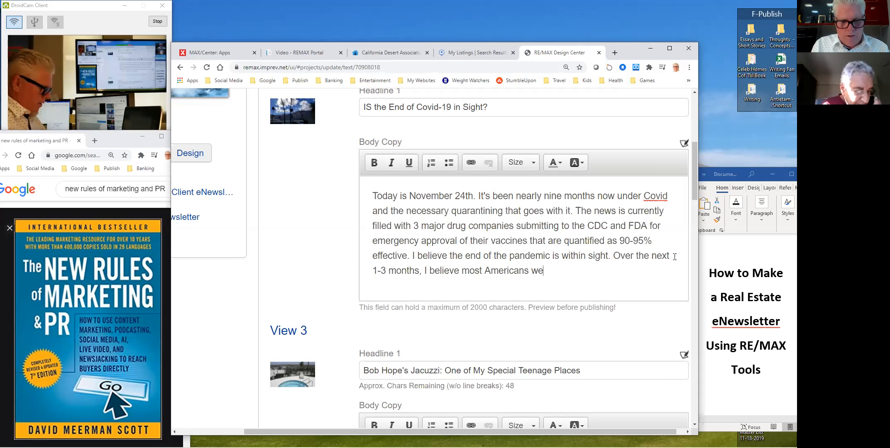
{"action": "key", "text": "BackSpace"}
{"action": "type", "text": "ill be vaccinated and "}
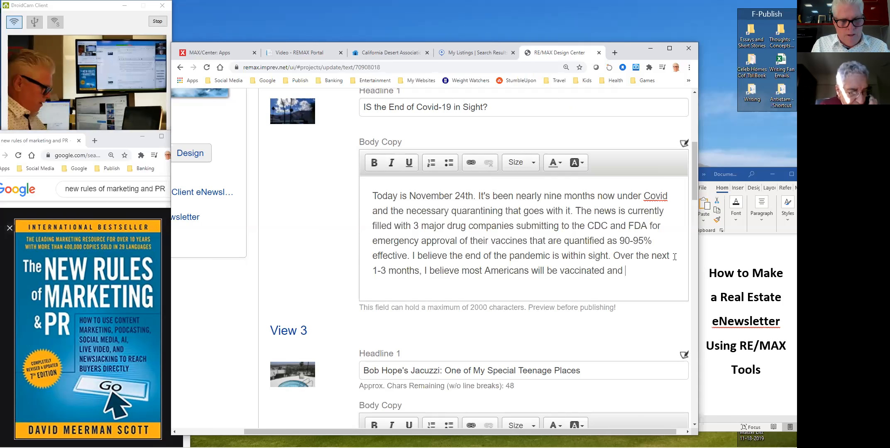
{"action": "type", "text": "the economy"}
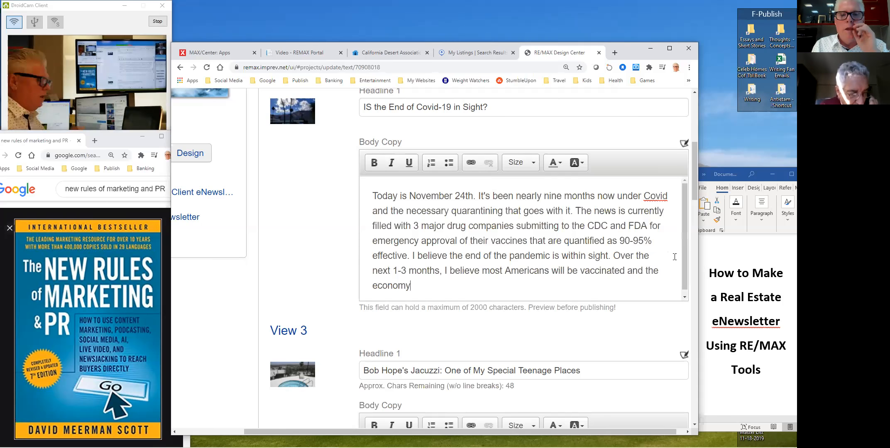
{"action": "type", "text": " wil reopen. Visit"}
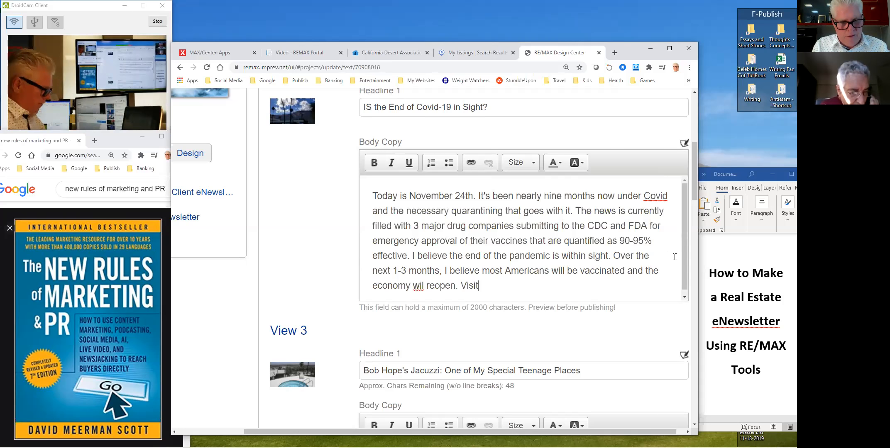
{"action": "type", "text": "ors will return. Jobs will begin "}
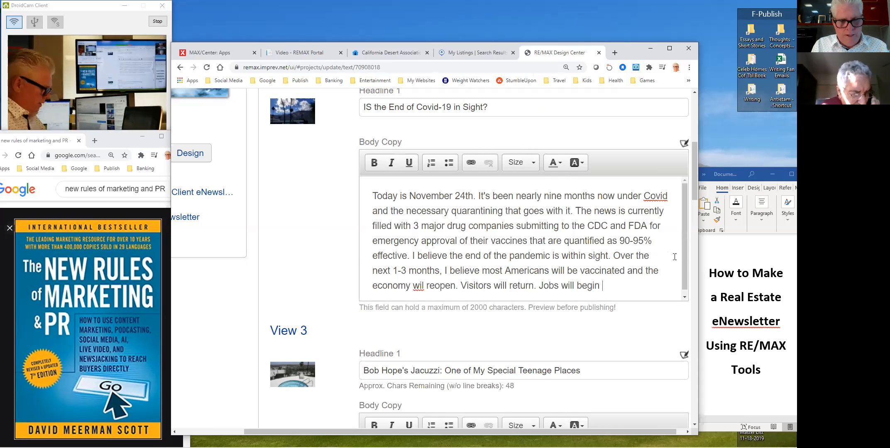
{"action": "type", "text": "to expan"}
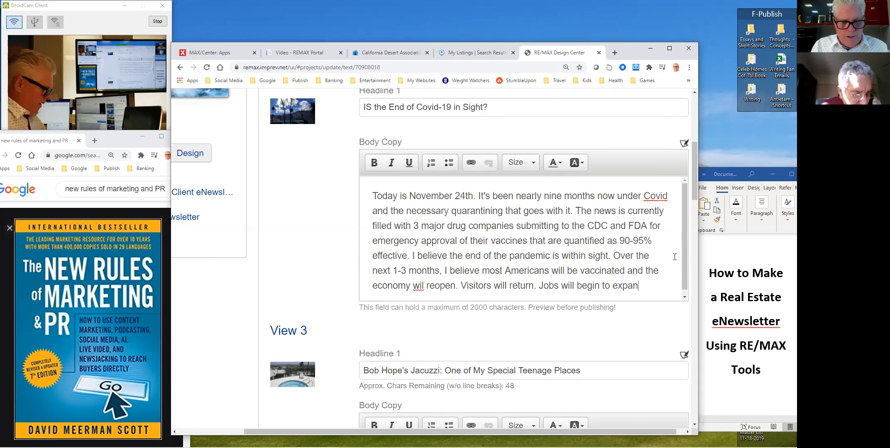
{"action": "type", "text": "d. And business "}
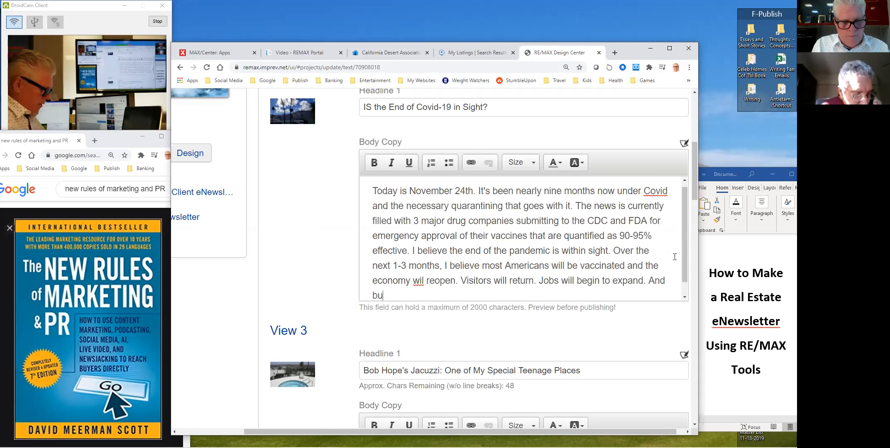
{"action": "type", "text": "will"}
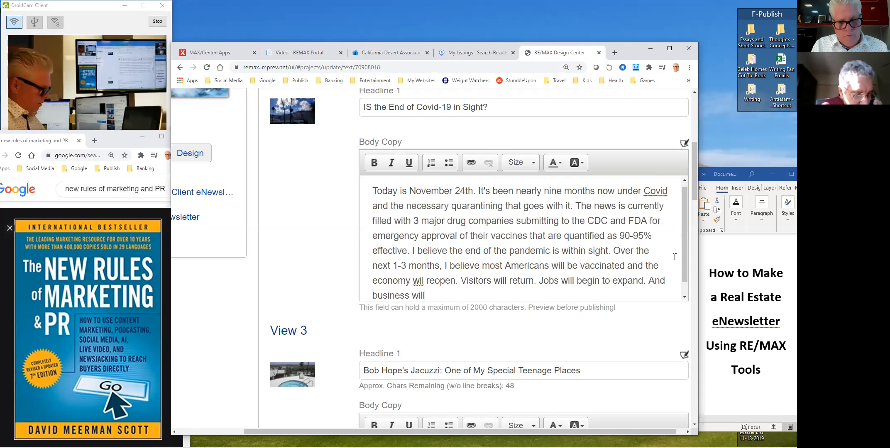
{"action": "type", "text": " do more busine"}
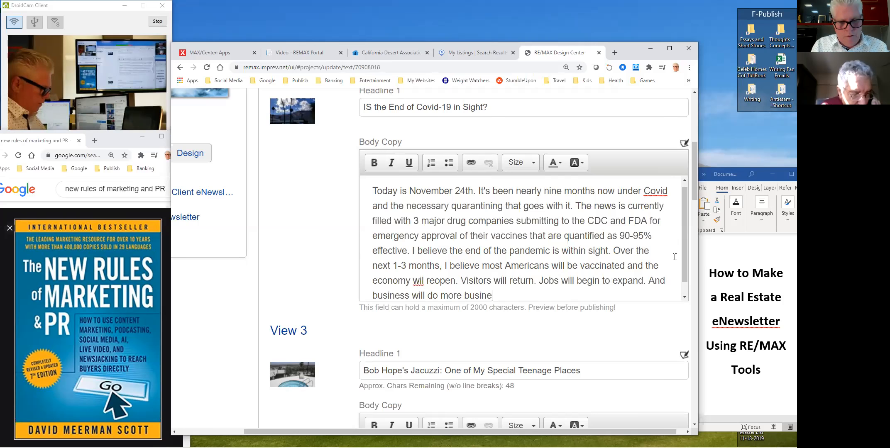
{"action": "type", "text": "ss. I can't "}
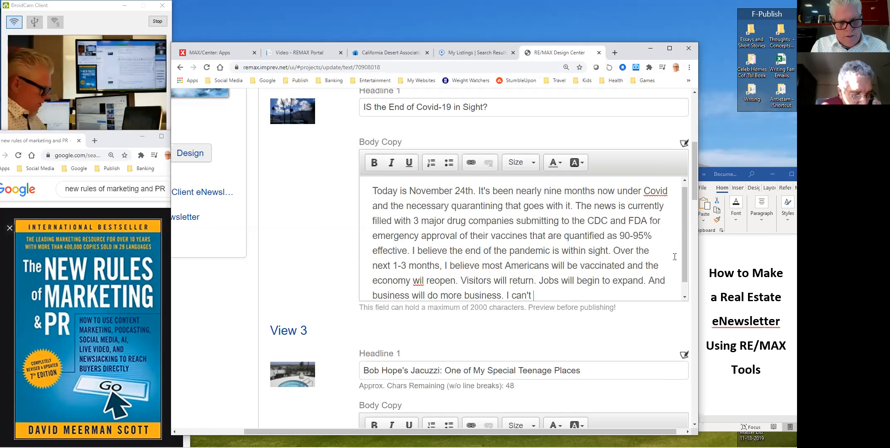
{"action": "type", "text": "wait. I think we r"}
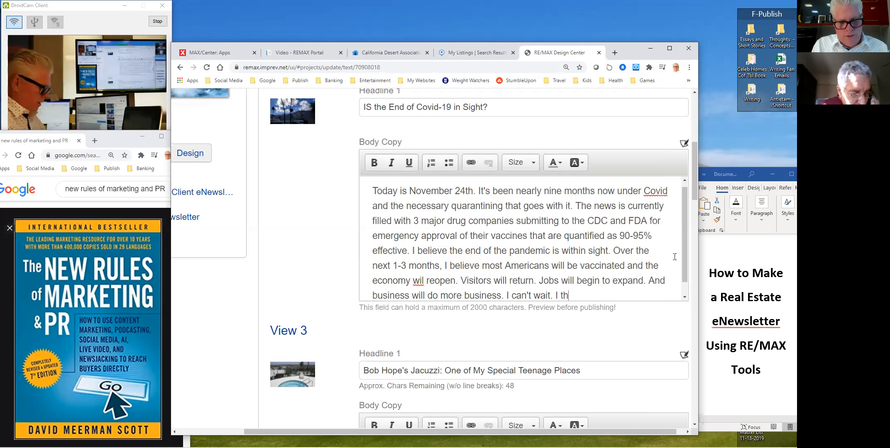
- Finish the Covid paragraph, ending on hopes for a busy desert season
{"action": "type", "text": "rrently in the"}
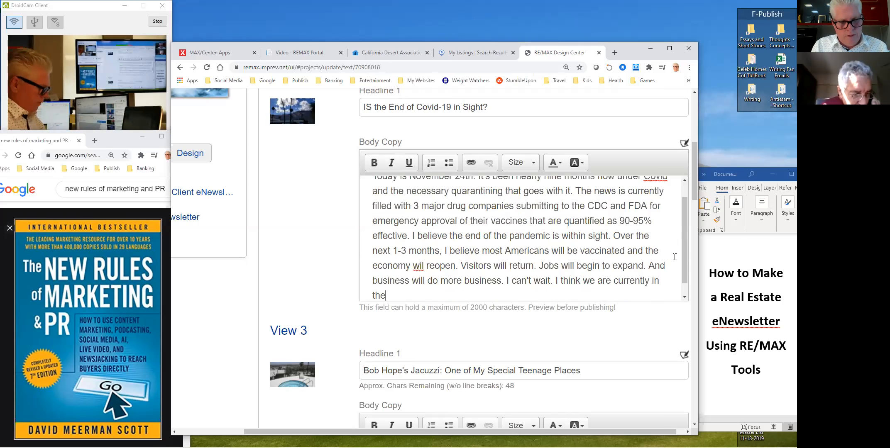
{"action": "type", "text": " dark before the da"}
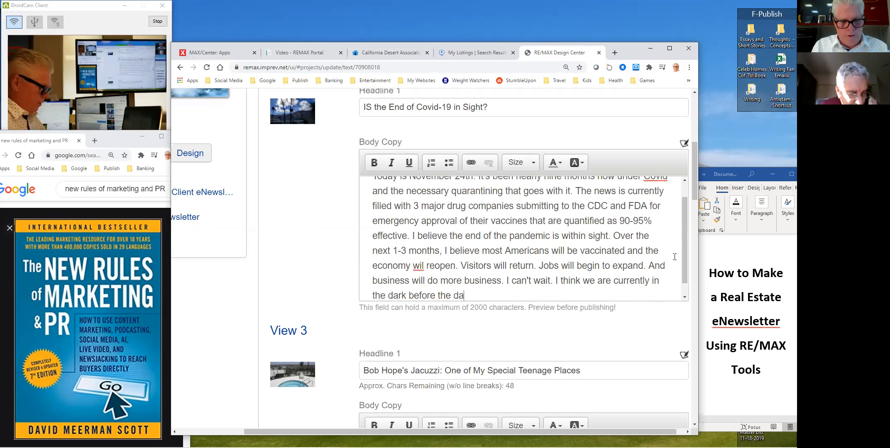
{"action": "type", "text": "wn. But, I do sincerely believe we are nearly at a "}
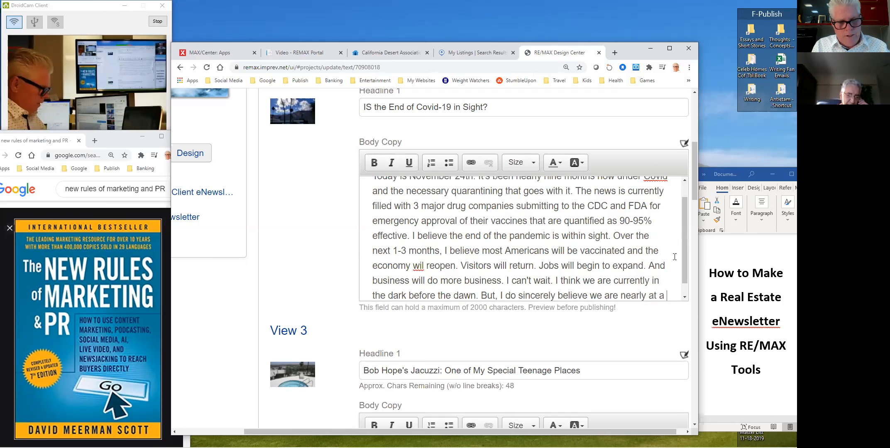
{"action": "type", "text": "new day."}
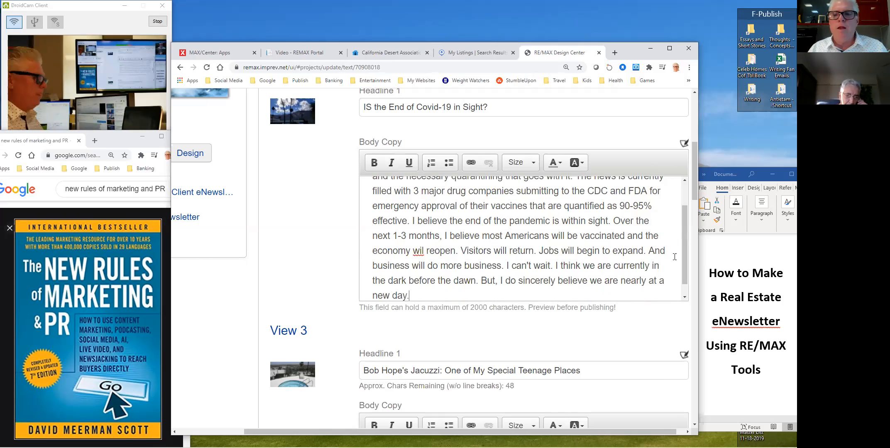
{"action": "left_click_drag", "start_coordinate": [685, 212], "coordinate": [684, 238]}
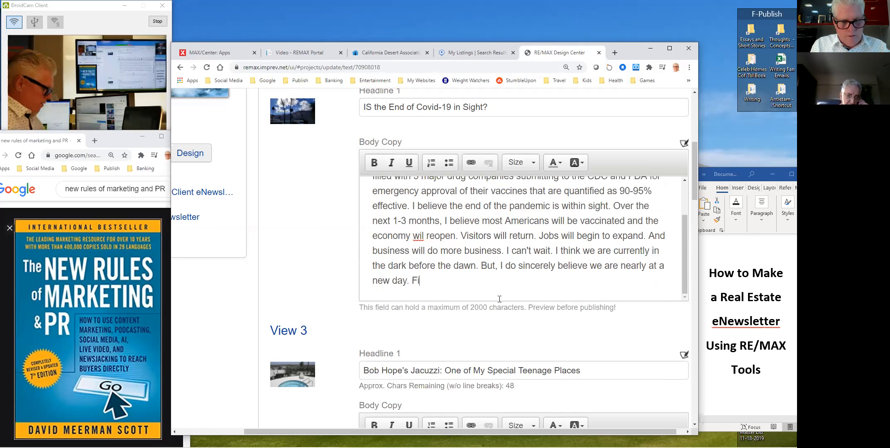
{"action": "type", "text": "rthermo"}
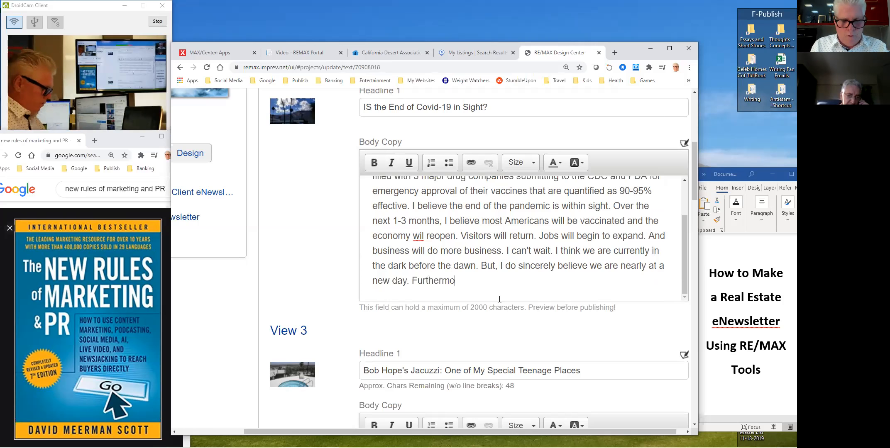
{"action": "type", "text": "re, I believe we will still have a sea"}
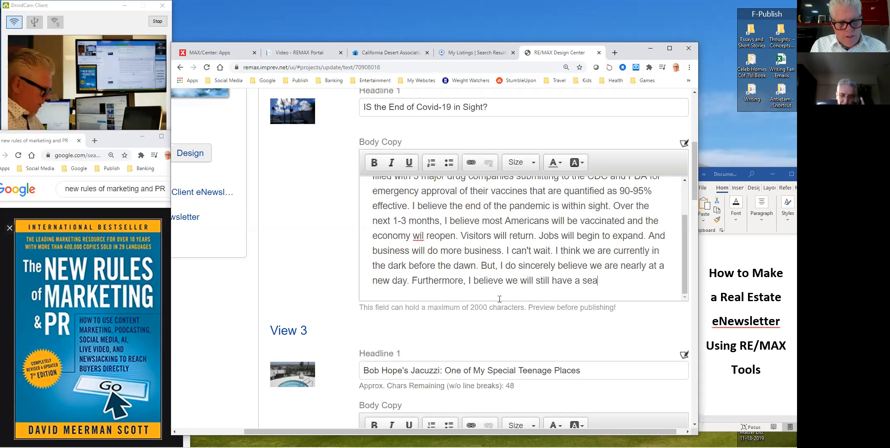
{"action": "type", "text": "son in the desert"}
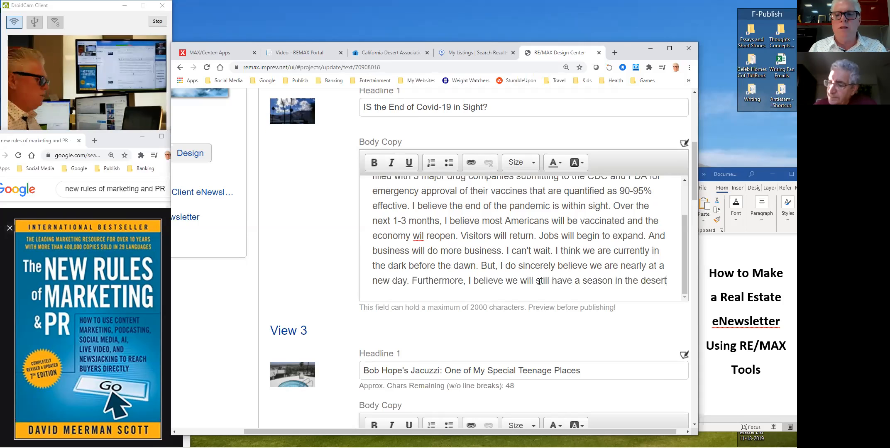
{"action": "type", "text": "busy "}
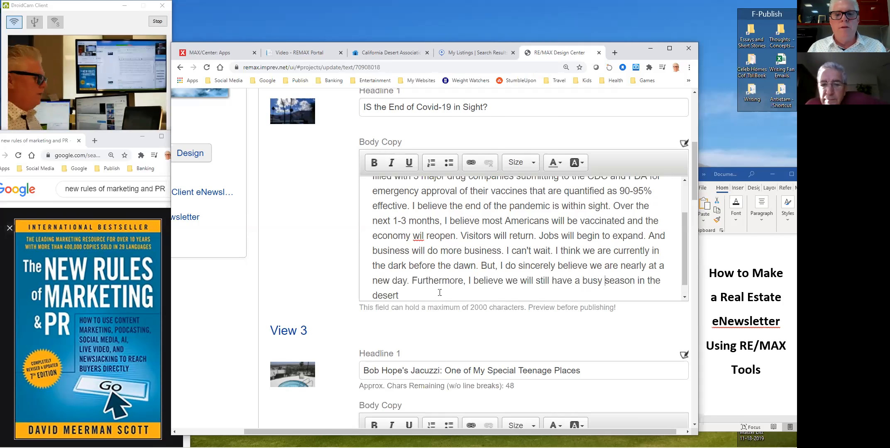
{"action": "type", "text": " even if we have to wait till closer to Easter for the benefits to become mos"}
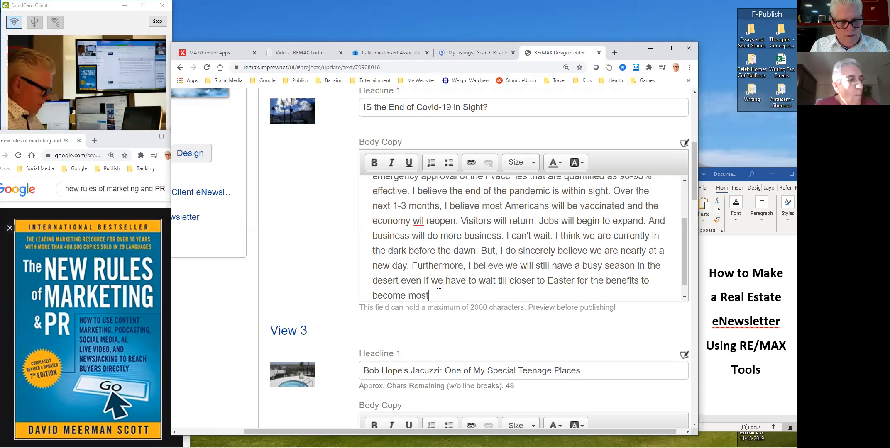
{"action": "type", "text": "t widesp"}
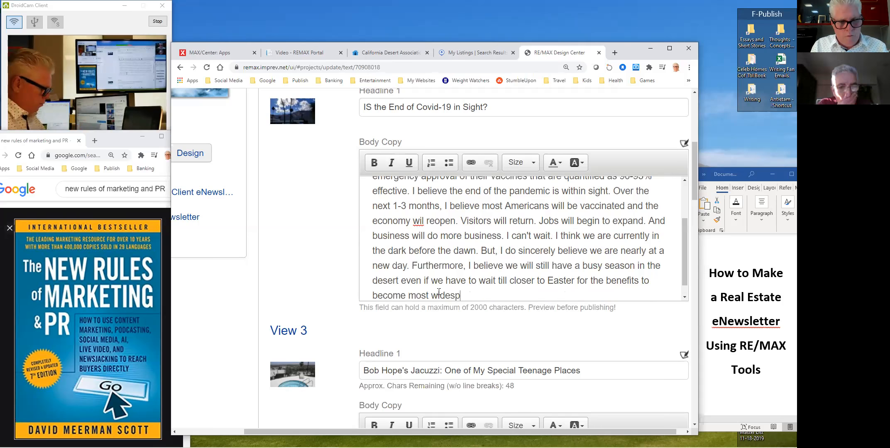
{"action": "type", "text": "read."}
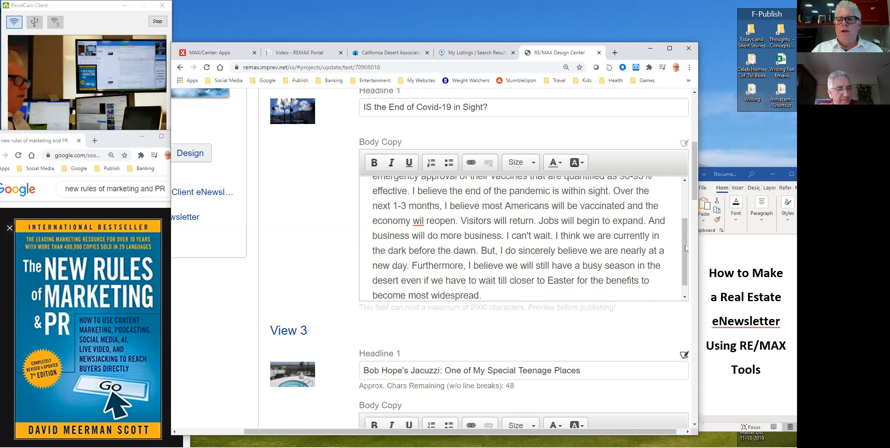
- Save the edited text and continue to the Update Agent Info step
{"action": "scroll", "coordinate": [684, 256], "scroll_direction": "down", "scroll_amount": 1}
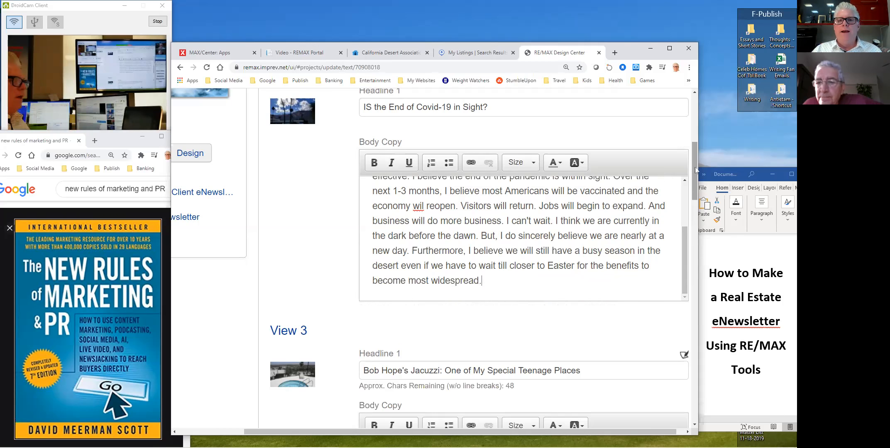
{"action": "scroll", "coordinate": [695, 159], "scroll_direction": "up", "scroll_amount": 4}
{"action": "left_click_drag", "start_coordinate": [695, 152], "coordinate": [698, 401]}
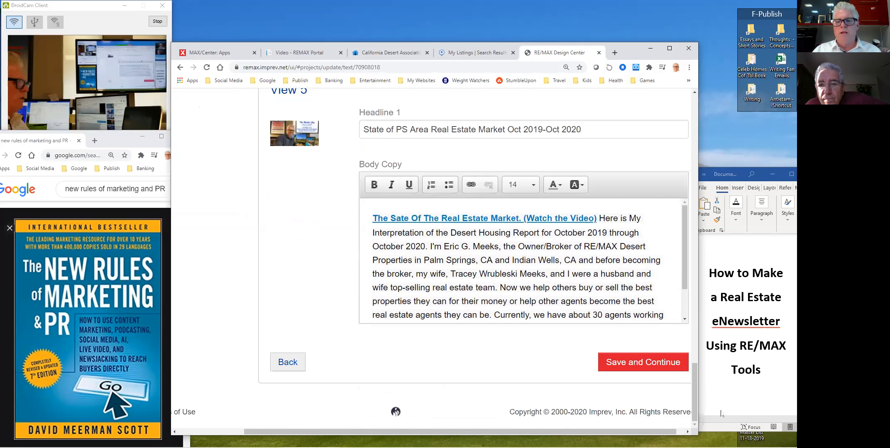
{"action": "left_click", "coordinate": [662, 369]}
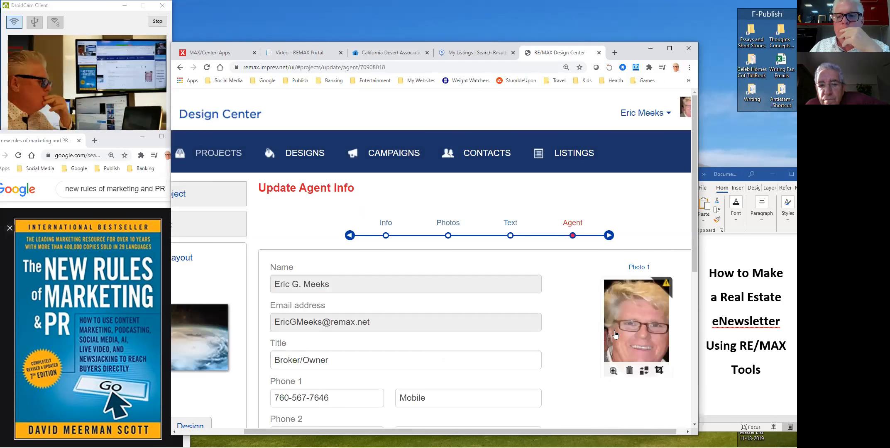
- Append the second agent's license number to the License field
{"action": "scroll", "coordinate": [693, 203], "scroll_direction": "down", "scroll_amount": 2}
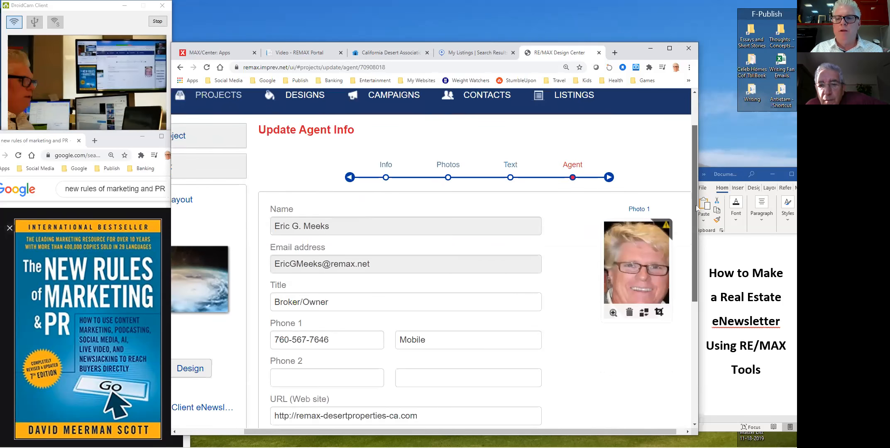
{"action": "scroll", "coordinate": [695, 210], "scroll_direction": "down", "scroll_amount": 2}
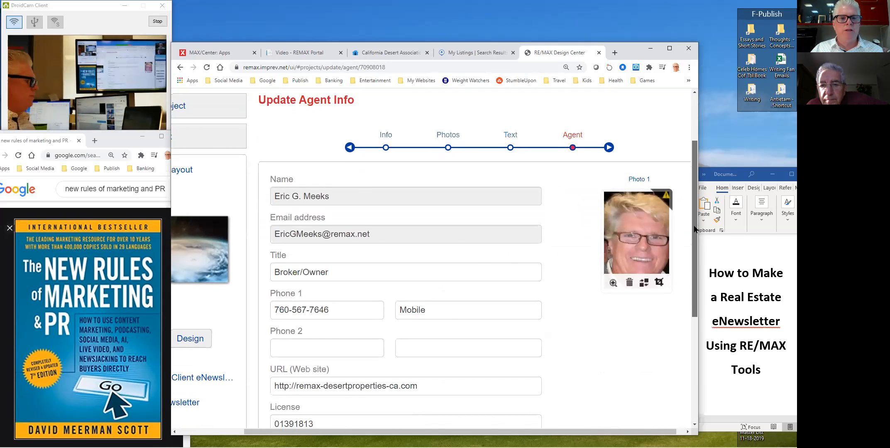
{"action": "left_click_drag", "start_coordinate": [695, 227], "coordinate": [674, 298]}
{"action": "left_click", "coordinate": [346, 275]}
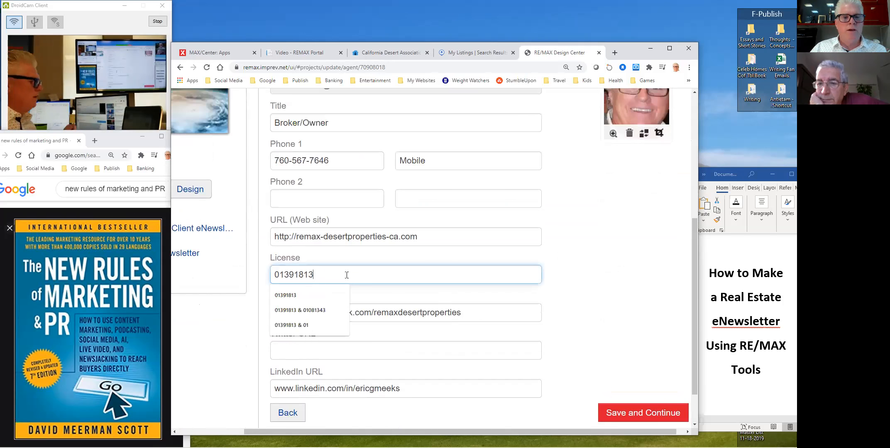
{"action": "type", "text": "& 0108"}
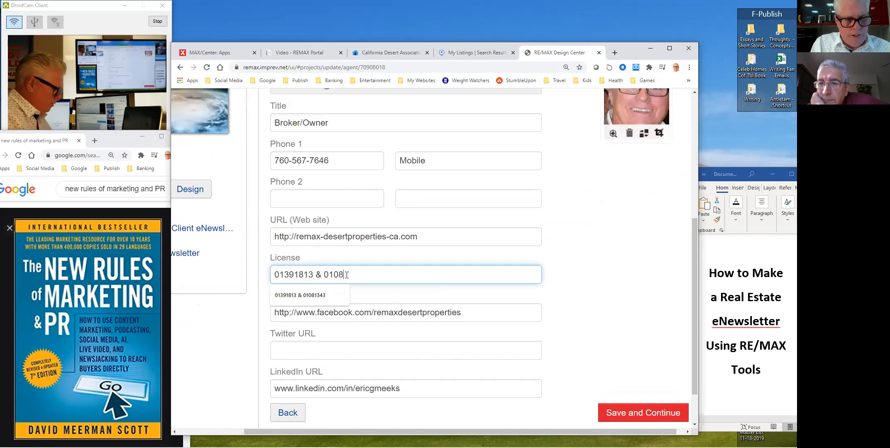
{"action": "type", "text": "1343"}
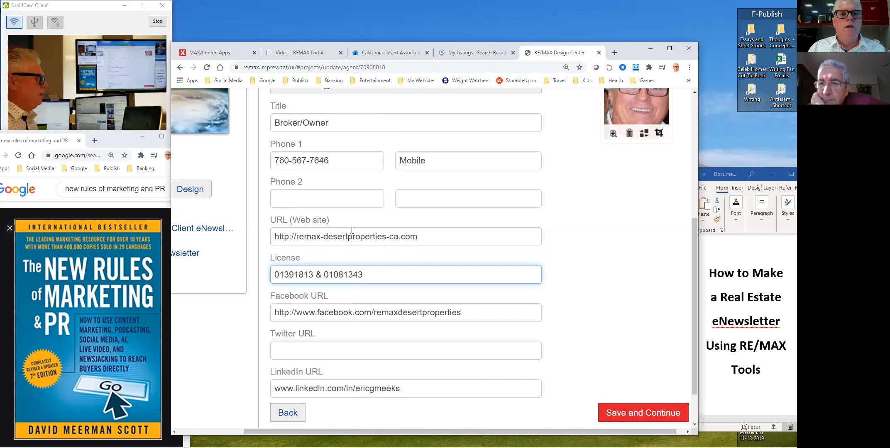
- Label Phone 1 with the first agent's name and add Phone 2 labelled for the second agent
{"action": "scroll", "coordinate": [342, 243], "scroll_direction": "up", "scroll_amount": 1}
{"action": "left_click", "coordinate": [437, 215]}
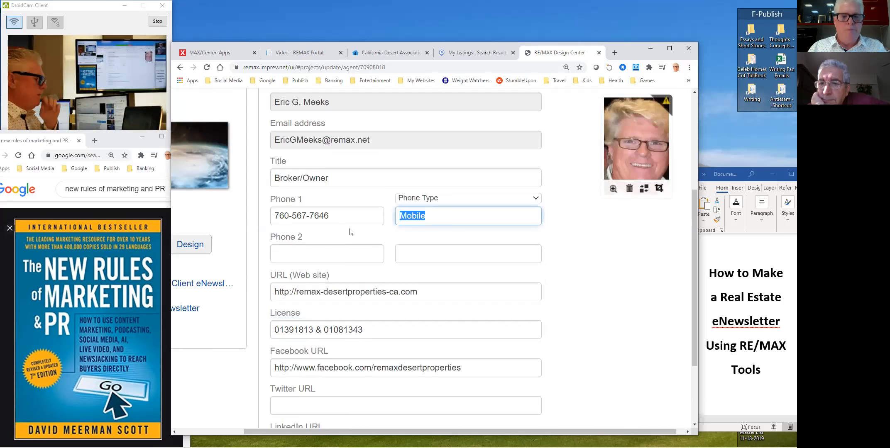
{"action": "type", "text": "Eric"}
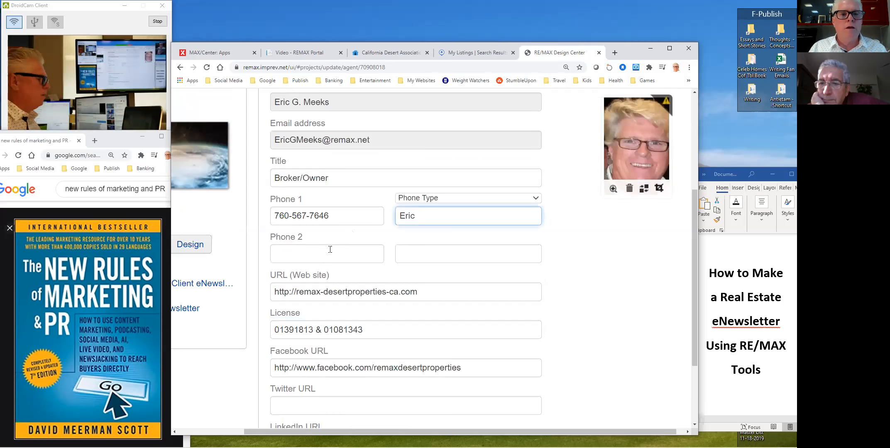
{"action": "left_click", "coordinate": [330, 249]}
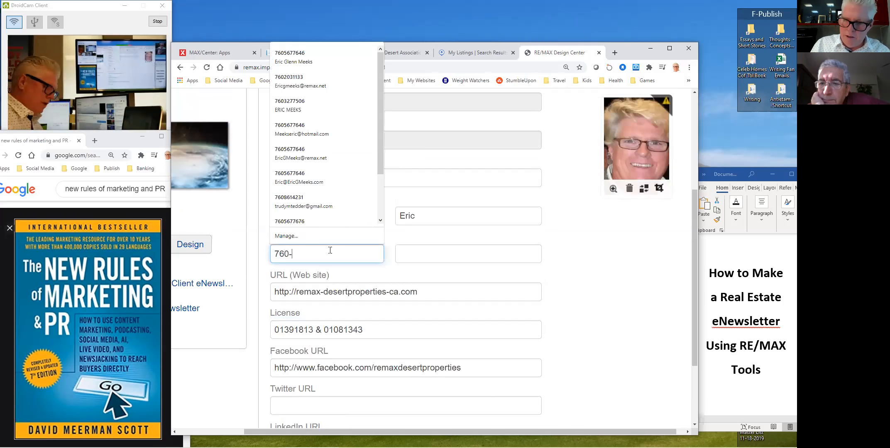
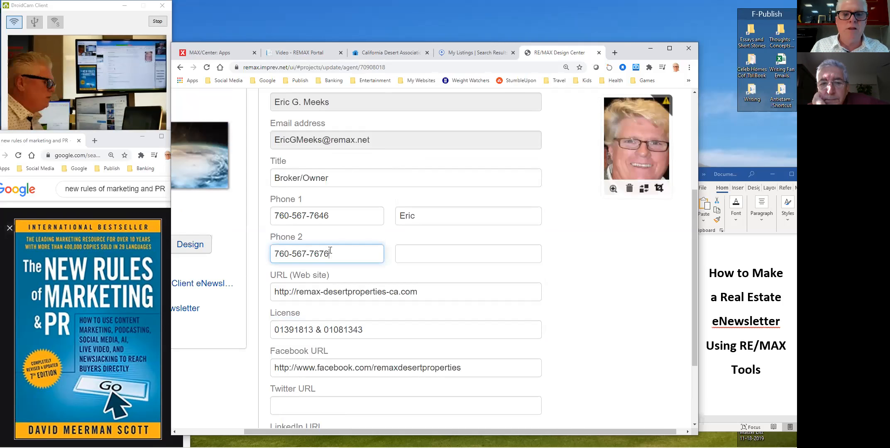
{"action": "left_click", "coordinate": [437, 256]}
{"action": "type", "text": "Tracey"}
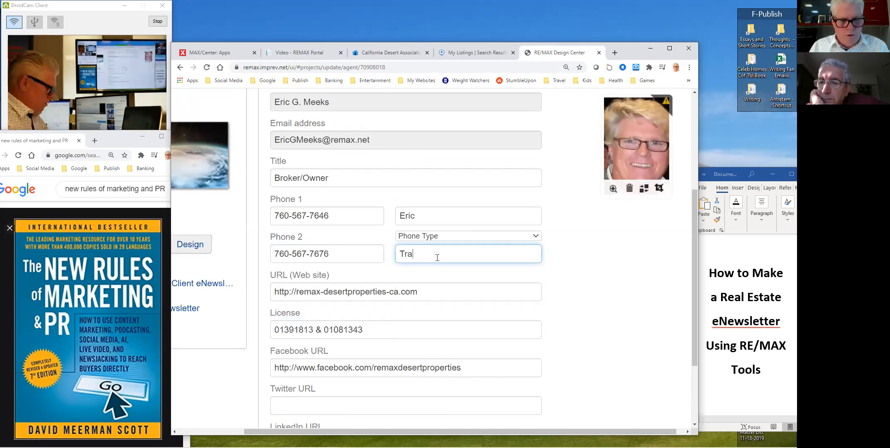
{"action": "left_click", "coordinate": [597, 246]}
- Save the agent details and return to the newsletter project page
{"action": "scroll", "coordinate": [560, 254], "scroll_direction": "up", "scroll_amount": 2}
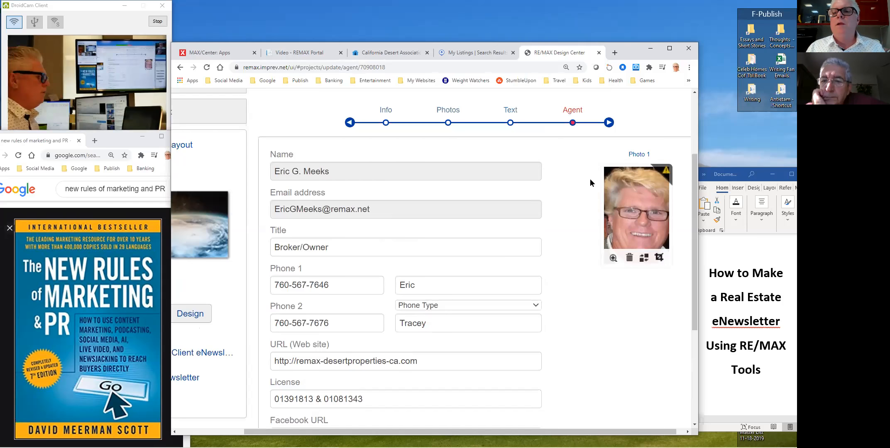
{"action": "scroll", "coordinate": [663, 213], "scroll_direction": "down", "scroll_amount": 2}
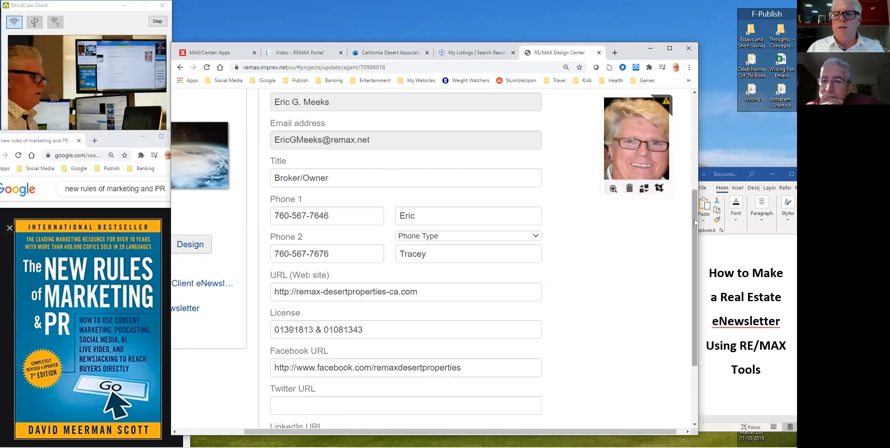
{"action": "scroll", "coordinate": [693, 337], "scroll_direction": "down", "scroll_amount": 2}
{"action": "left_click", "coordinate": [646, 362]}
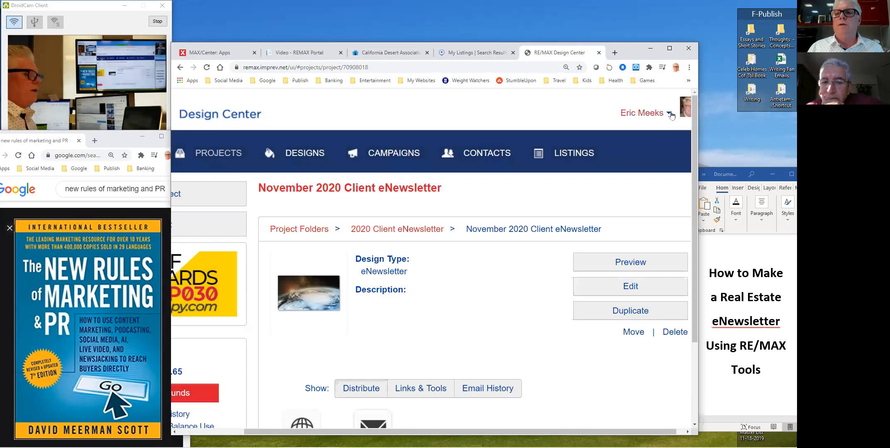
- Open the Profile page and add the agent's middle initial and surname to First Name
{"action": "left_click", "coordinate": [668, 113]}
{"action": "left_click", "coordinate": [606, 130]}
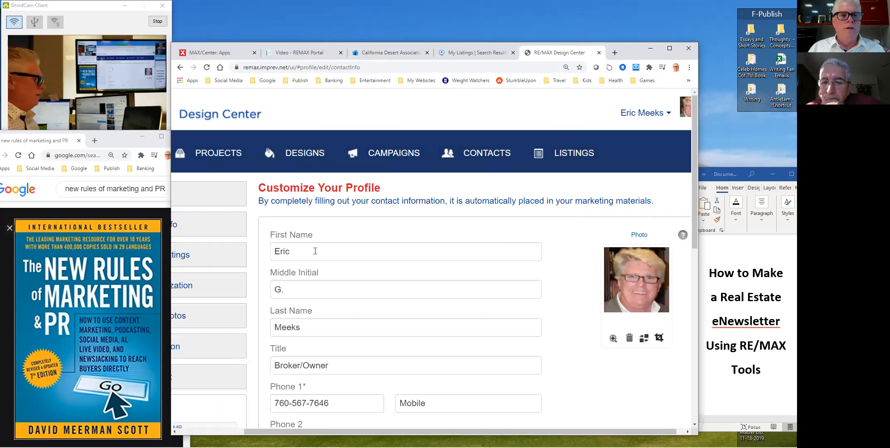
{"action": "left_click", "coordinate": [320, 254]}
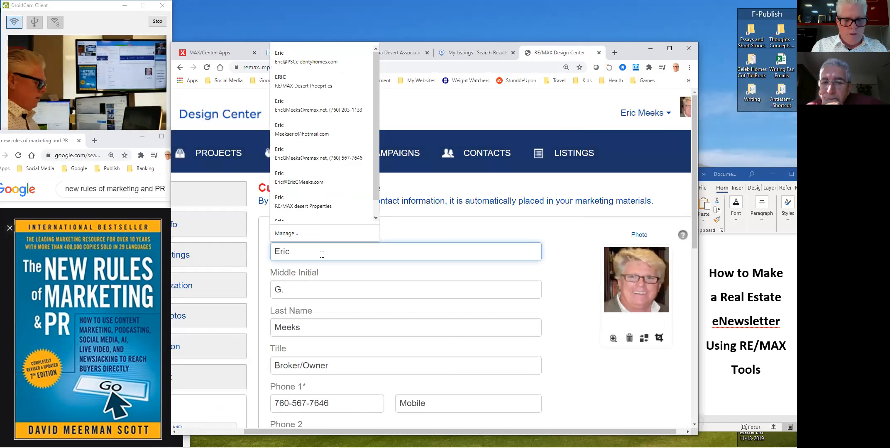
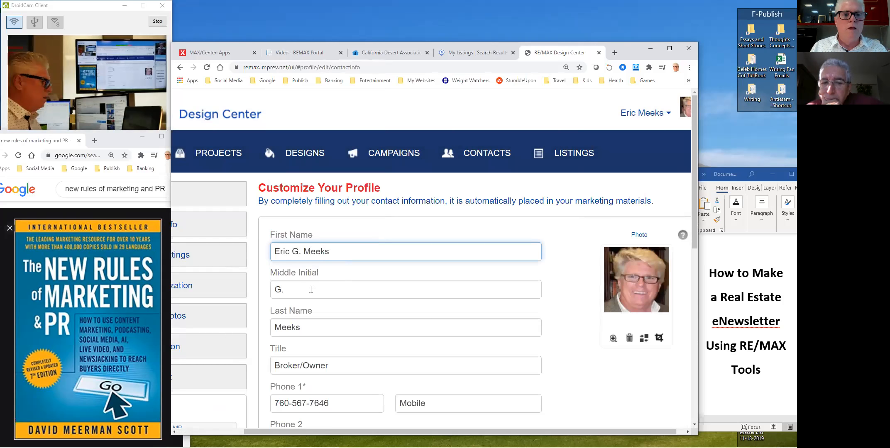
- Set Middle Initial to '&' and Last Name to the partner agent's properly capitalised full name
{"action": "key", "text": "Tab"}
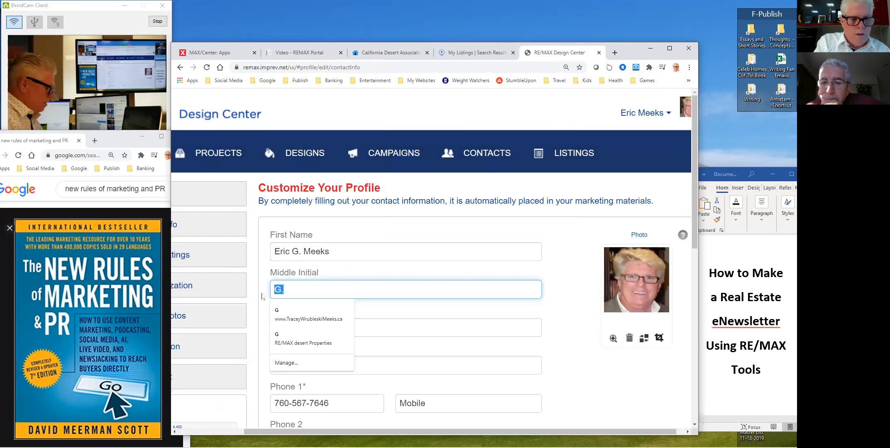
{"action": "type", "text": "&"}
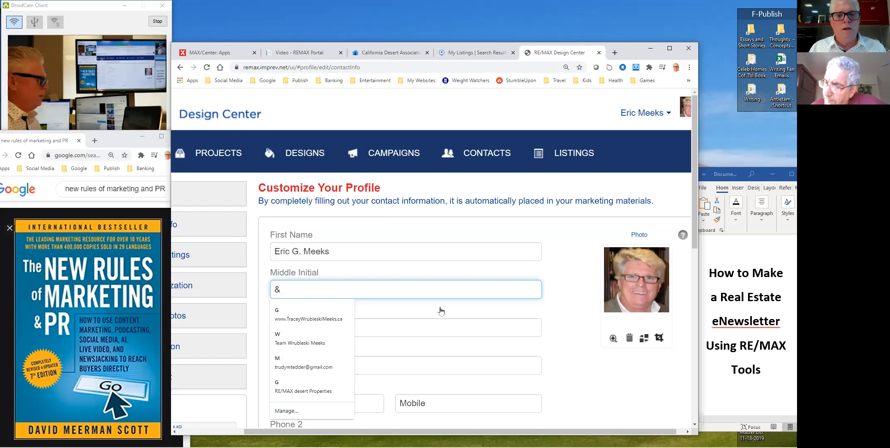
{"action": "key", "text": "Tab"}
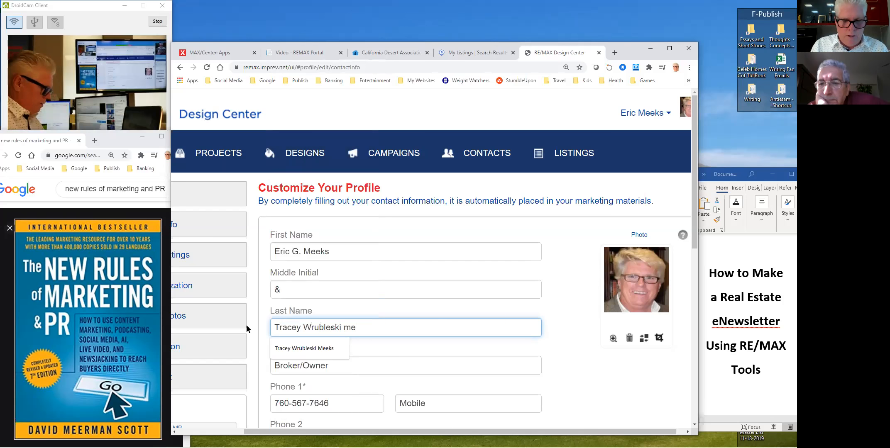
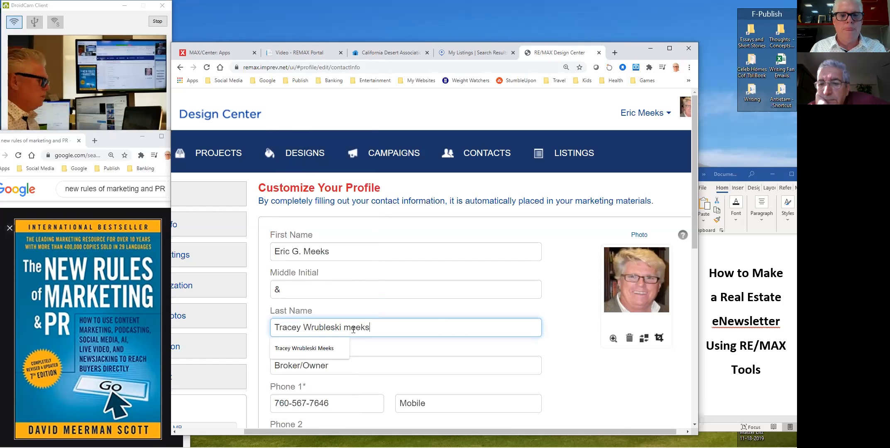
{"action": "left_click", "coordinate": [352, 328]}
{"action": "key", "text": "BackSpace"}
{"action": "type", "text": "M"}
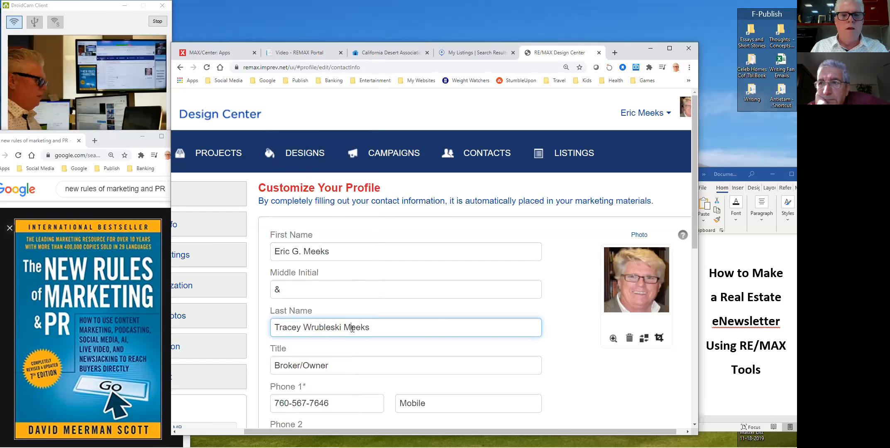
{"action": "left_click", "coordinate": [582, 301]}
{"action": "scroll", "coordinate": [459, 307], "scroll_direction": "down", "scroll_amount": 3}
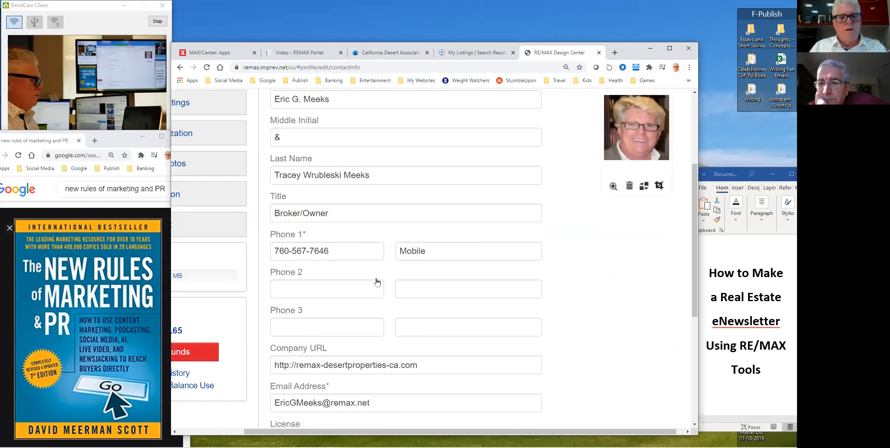
- Append the second agent's license number to the profile's license field
{"action": "scroll", "coordinate": [406, 303], "scroll_direction": "down", "scroll_amount": 1}
{"action": "scroll", "coordinate": [409, 337], "scroll_direction": "down", "scroll_amount": 1}
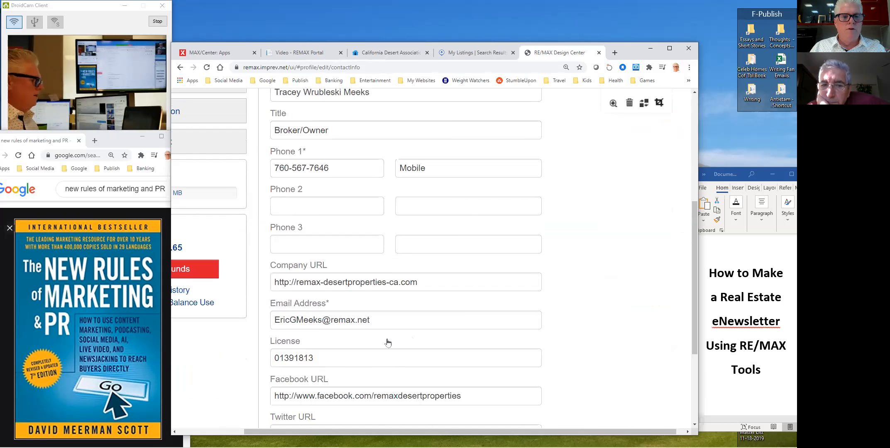
{"action": "scroll", "coordinate": [387, 344], "scroll_direction": "down", "scroll_amount": 1}
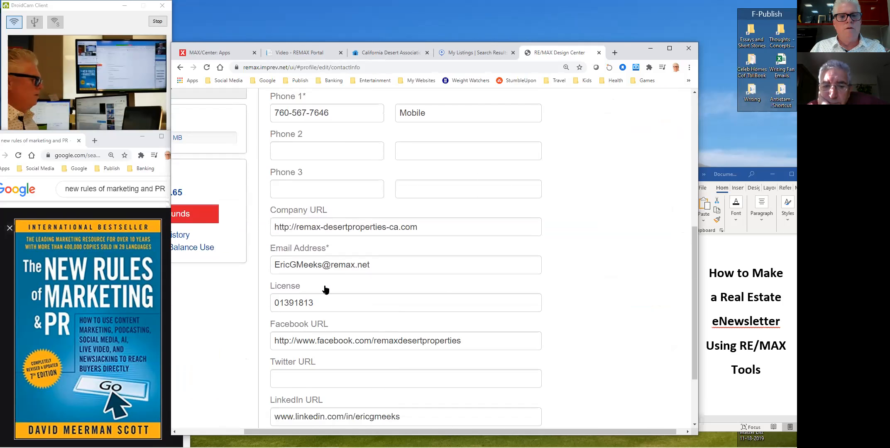
{"action": "left_click", "coordinate": [324, 303]}
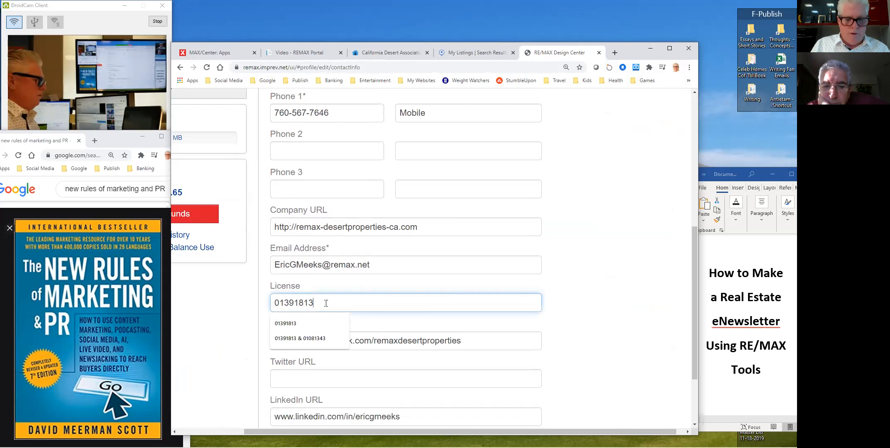
{"action": "type", "text": "& 02"}
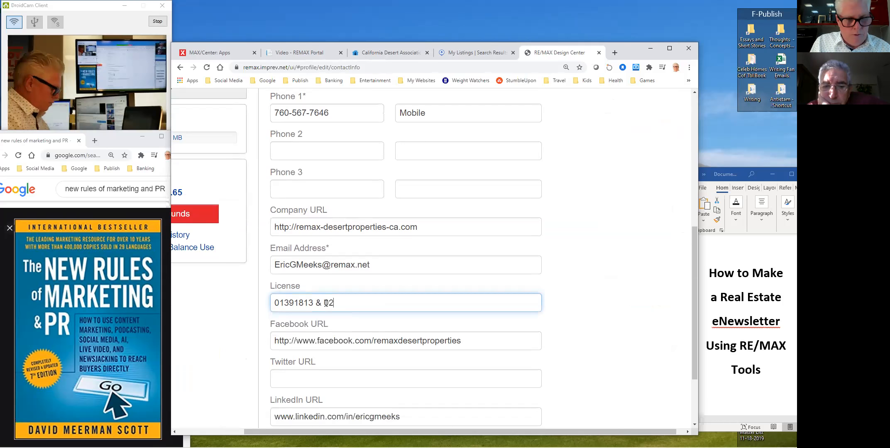
{"action": "key", "text": "BackSpace"}
{"action": "type", "text": "1081343"}
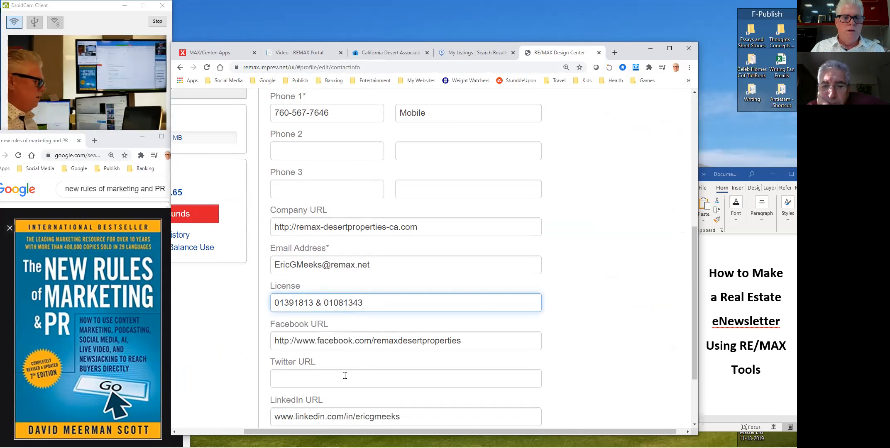
- Shorten the company URL to remaxdp.com
{"action": "scroll", "coordinate": [435, 391], "scroll_direction": "down", "scroll_amount": 2}
{"action": "scroll", "coordinate": [457, 332], "scroll_direction": "up", "scroll_amount": 2}
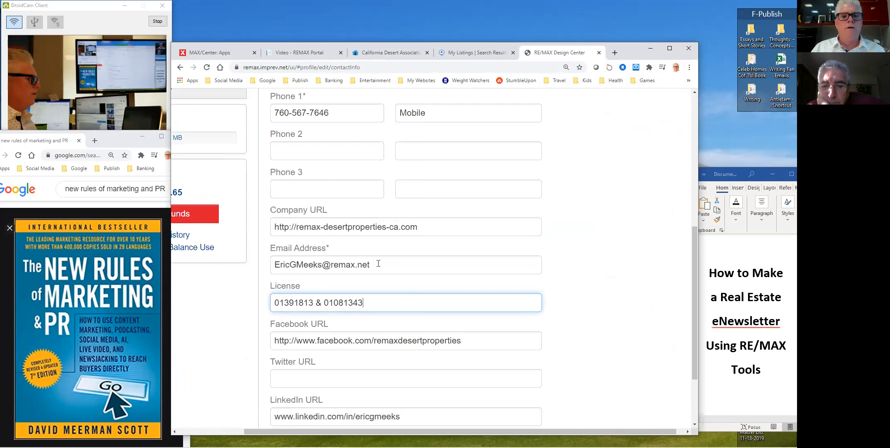
{"action": "left_click_drag", "start_coordinate": [398, 229], "coordinate": [320, 229]}
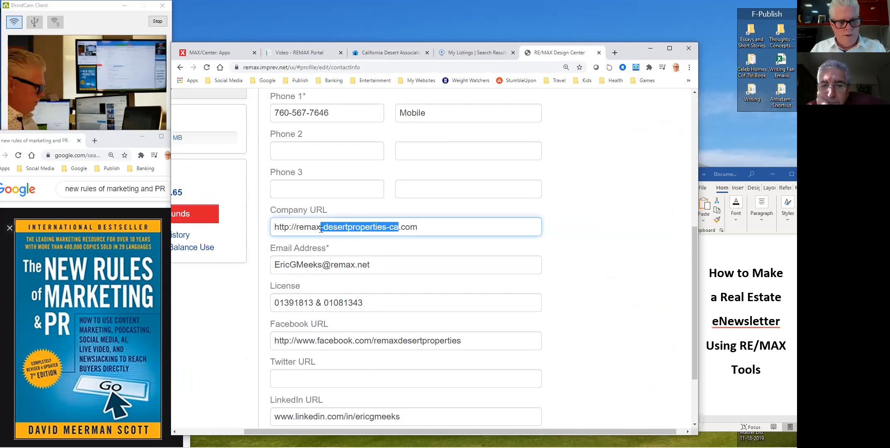
{"action": "type", "text": "dp"}
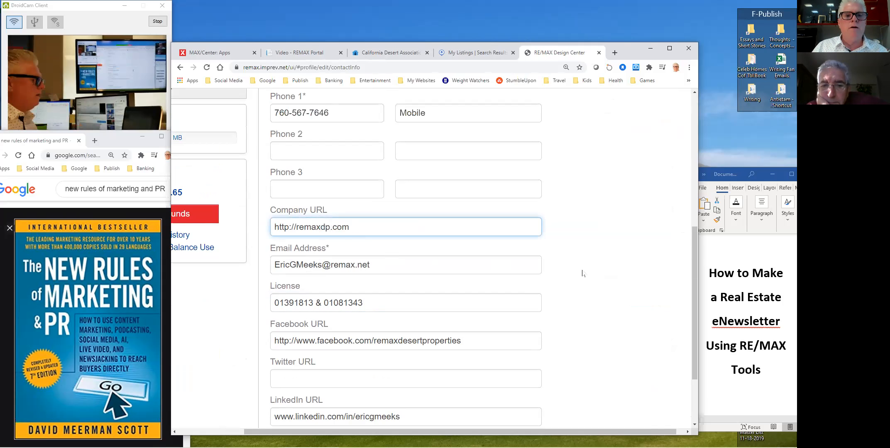
- Label Phone 1 for the first agent, add the second agent's labelled Phone 2, and save
{"action": "scroll", "coordinate": [583, 274], "scroll_direction": "up", "scroll_amount": 1}
{"action": "scroll", "coordinate": [583, 274], "scroll_direction": "up", "scroll_amount": 1}
{"action": "left_click_drag", "start_coordinate": [438, 170], "coordinate": [380, 171]}
{"action": "type", "text": "Eric"}
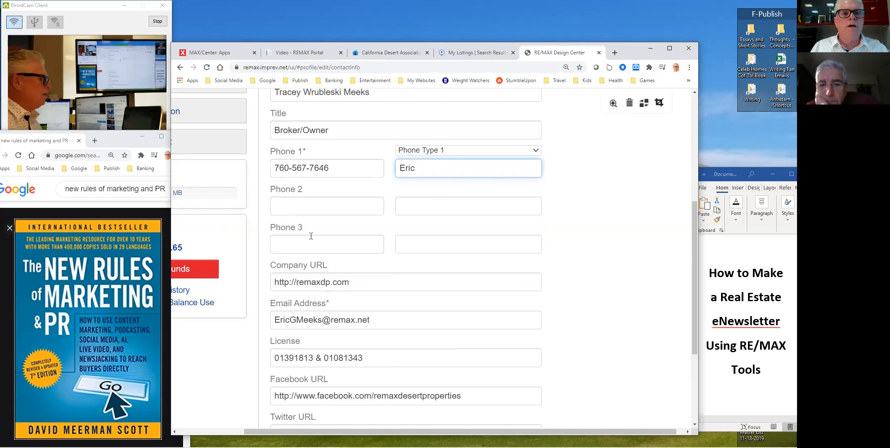
{"action": "left_click", "coordinate": [327, 211]}
{"action": "left_click", "coordinate": [405, 211]}
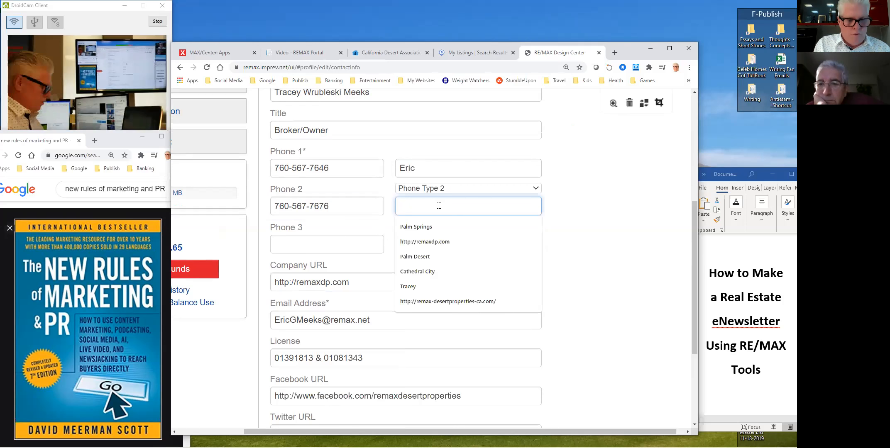
{"action": "type", "text": "Tracey"}
{"action": "scroll", "coordinate": [602, 254], "scroll_direction": "down", "scroll_amount": 4}
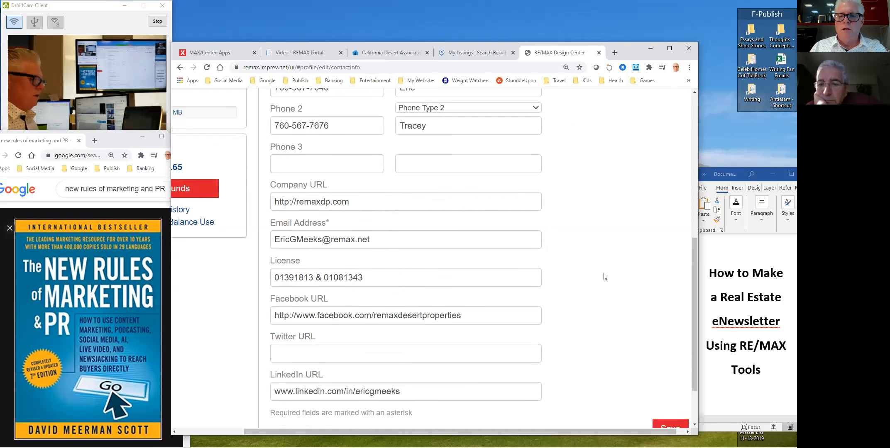
{"action": "left_click", "coordinate": [669, 362]}
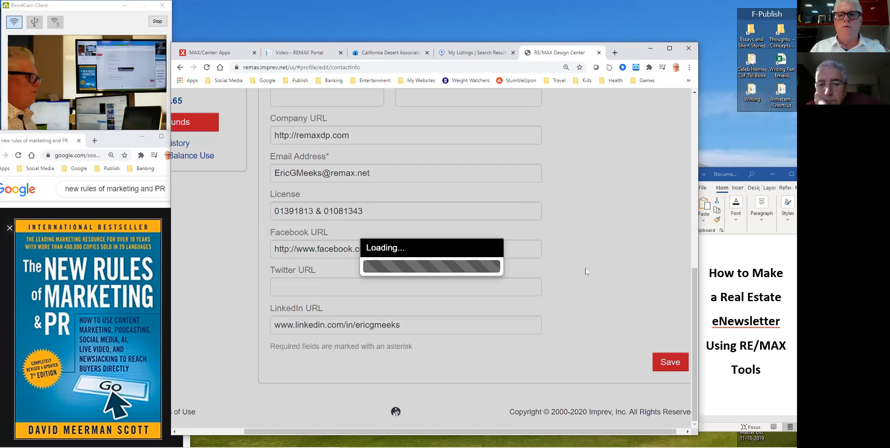
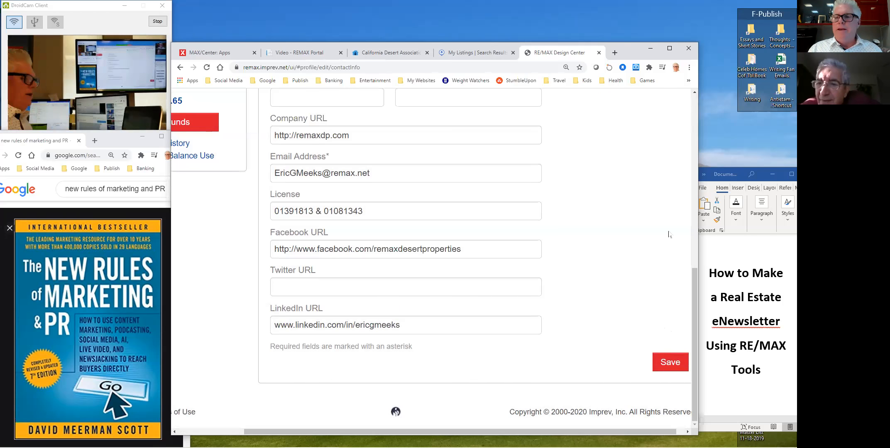
- View the current profile headshot at full size at the top of the profile page
{"action": "left_click_drag", "start_coordinate": [694, 312], "coordinate": [697, 120]}
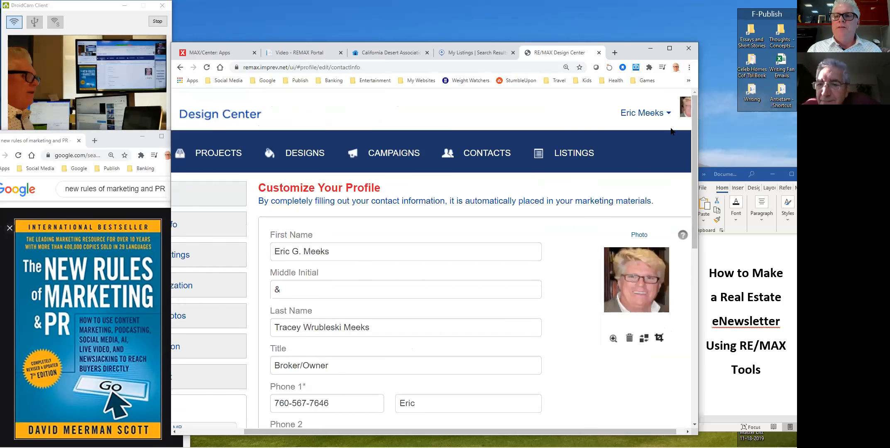
{"action": "left_click", "coordinate": [668, 115]}
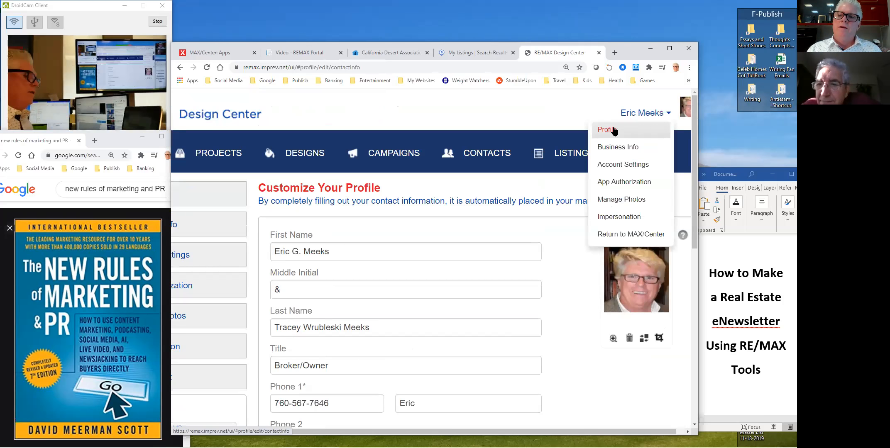
{"action": "left_click_drag", "start_coordinate": [612, 432], "coordinate": [622, 432]}
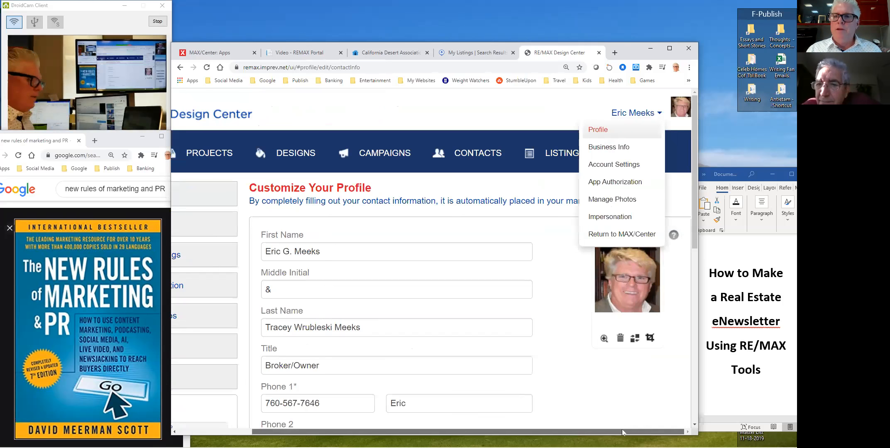
{"action": "left_click", "coordinate": [683, 101]}
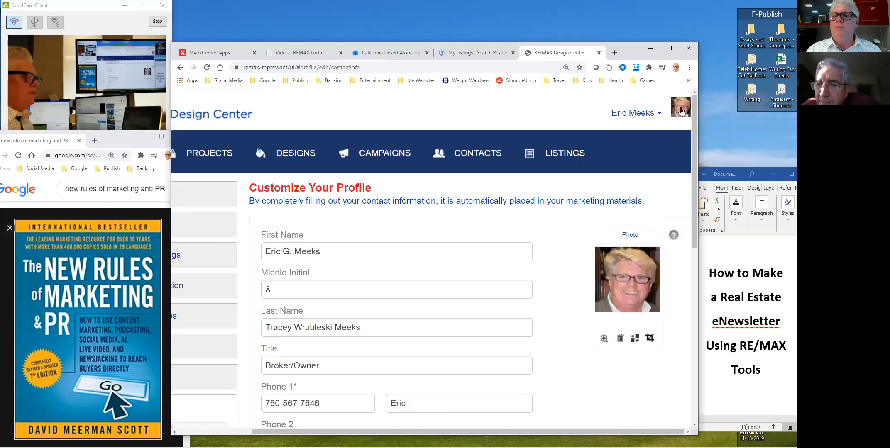
{"action": "left_click", "coordinate": [680, 110]}
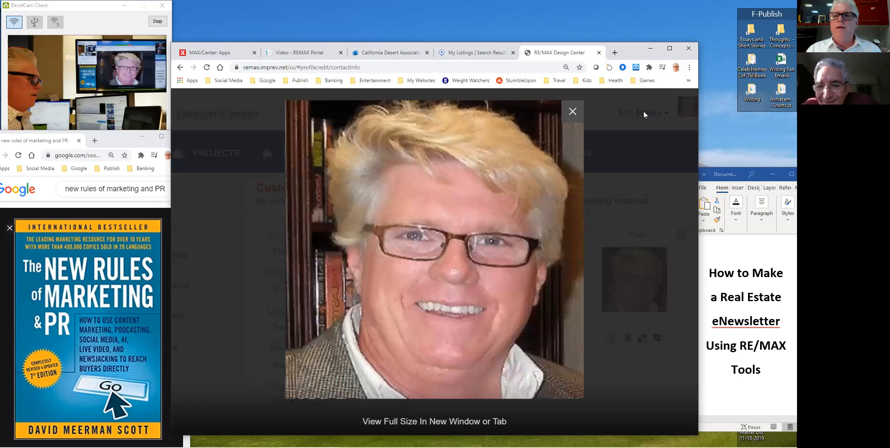
{"action": "left_click", "coordinate": [656, 116]}
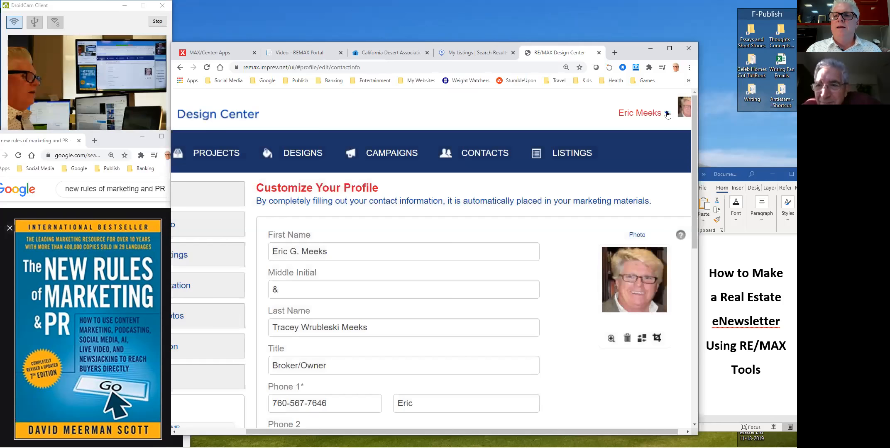
- Open the Replace Photo dialog for the profile headshot
{"action": "left_click", "coordinate": [632, 118]}
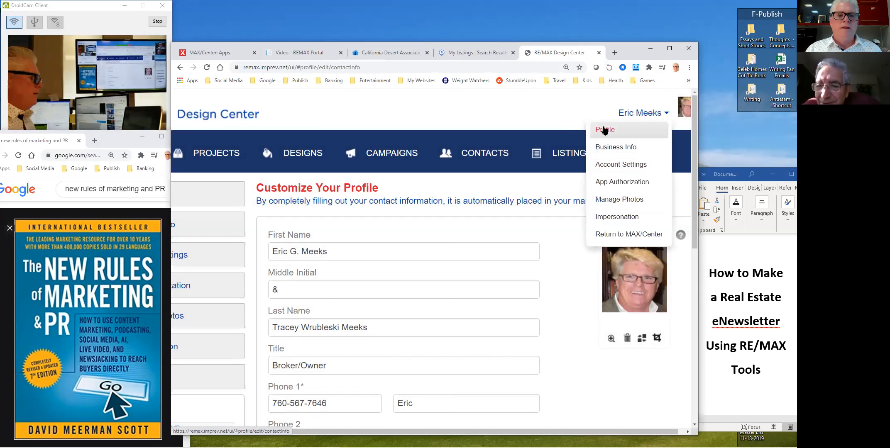
{"action": "left_click", "coordinate": [617, 381]}
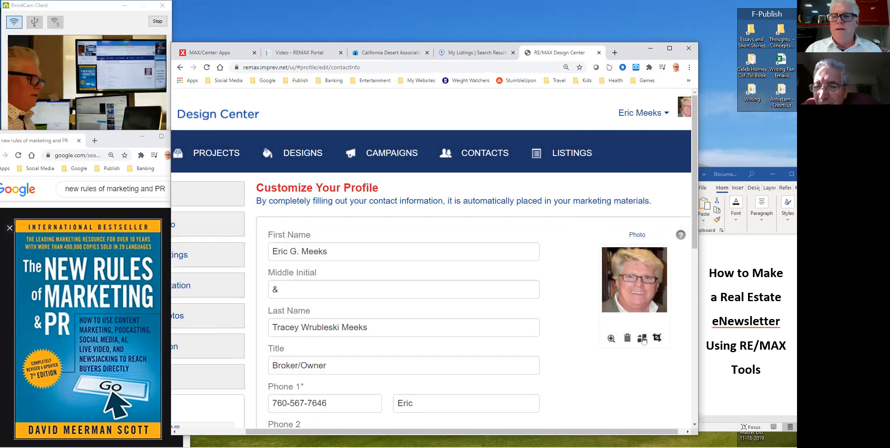
{"action": "left_click", "coordinate": [642, 338]}
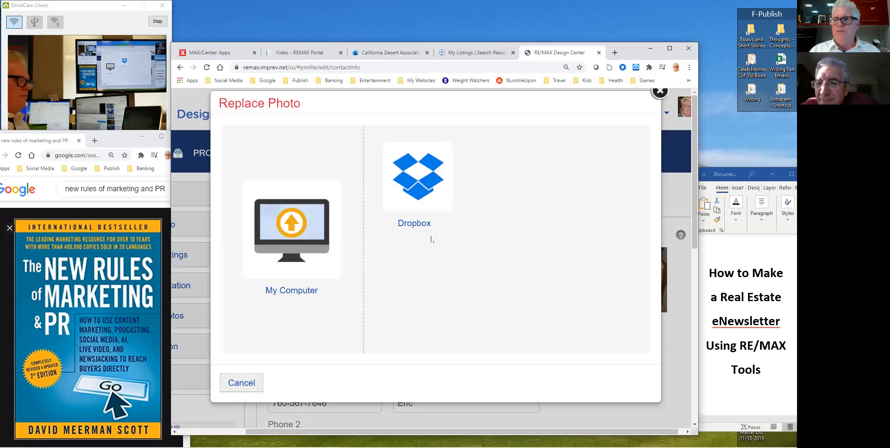
- Choose My Computer as the upload source and bring up the file picker
{"action": "left_click", "coordinate": [292, 240]}
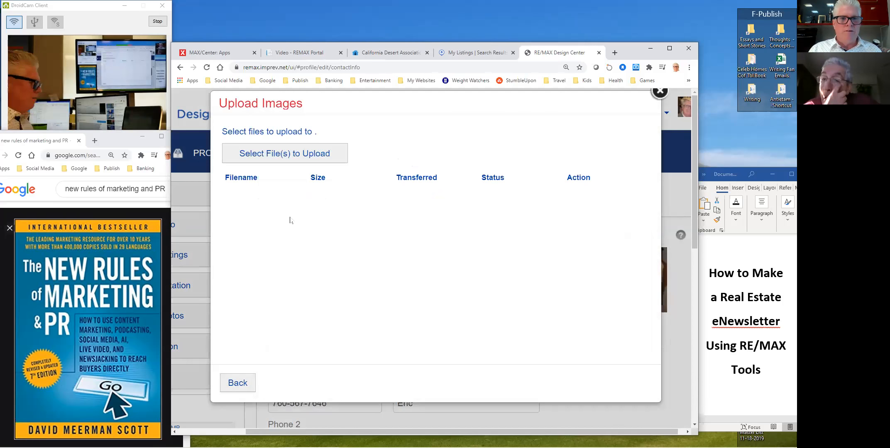
{"action": "left_click", "coordinate": [294, 154]}
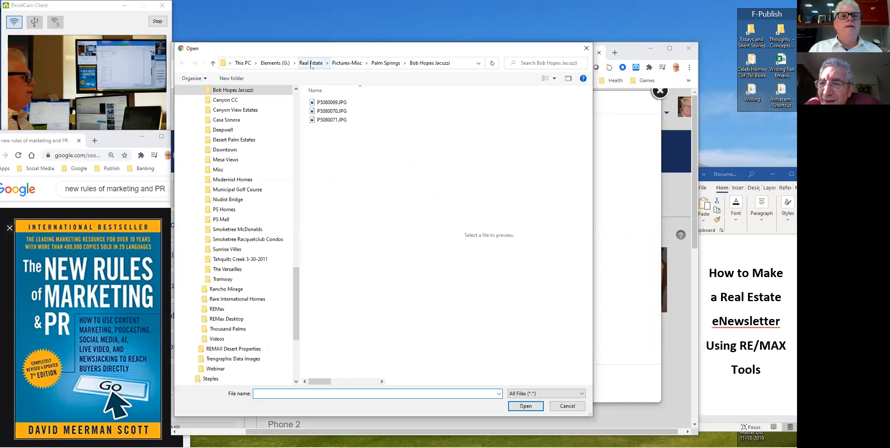
- Browse to Real Estate > REMAX Desert Properties > Agents > agent folder > Pics
{"action": "left_click", "coordinate": [309, 63]}
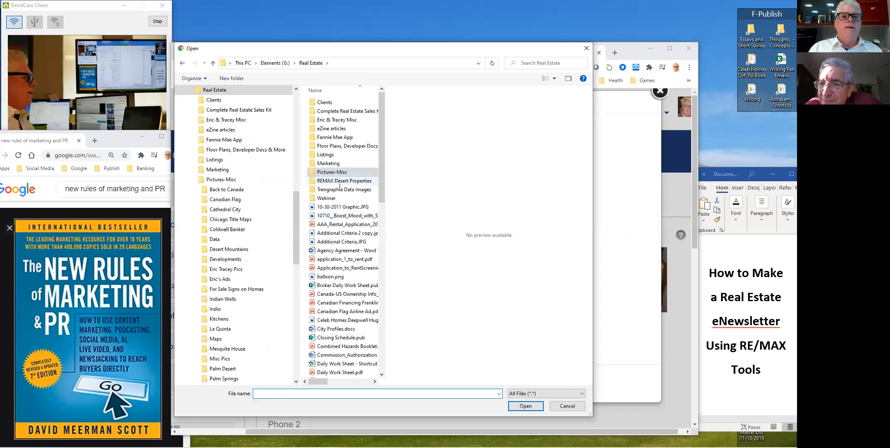
{"action": "double_click", "coordinate": [341, 181]}
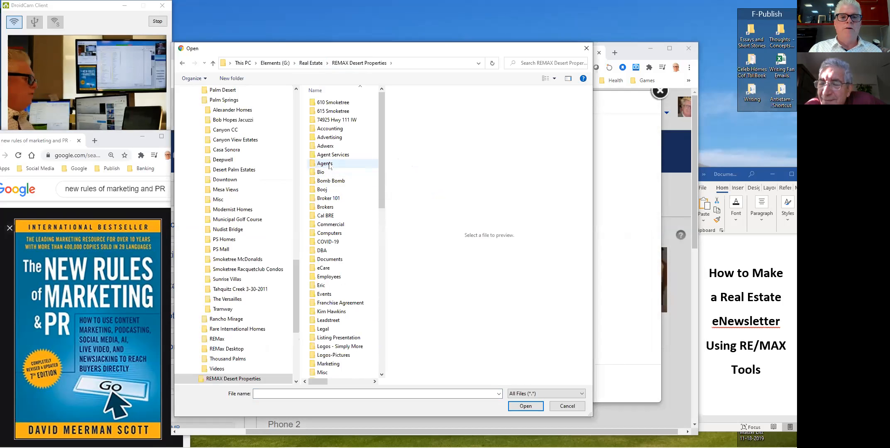
{"action": "left_click", "coordinate": [329, 164]}
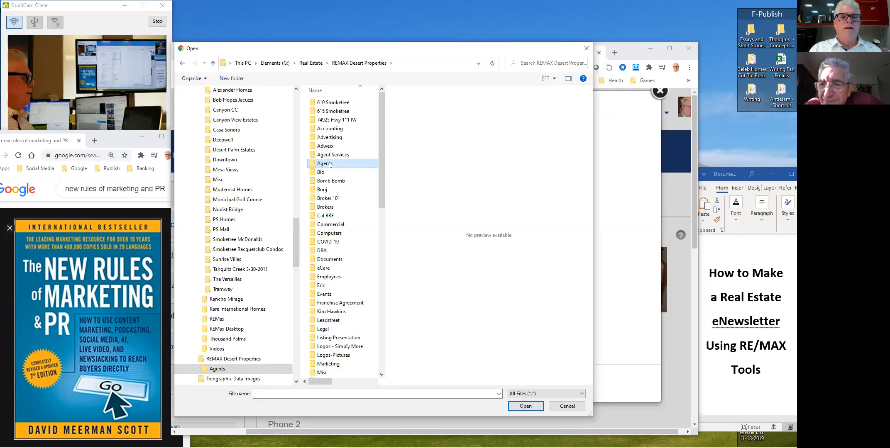
{"action": "double_click", "coordinate": [330, 164]}
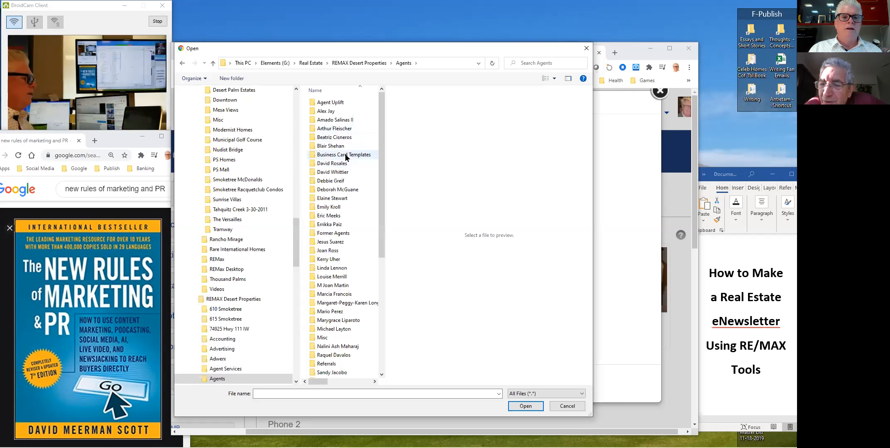
{"action": "left_click", "coordinate": [334, 217]}
{"action": "double_click", "coordinate": [334, 216]}
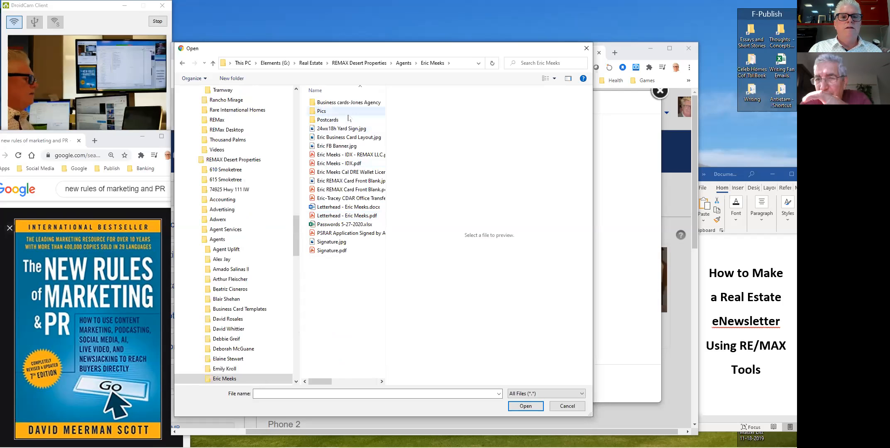
{"action": "double_click", "coordinate": [332, 111]}
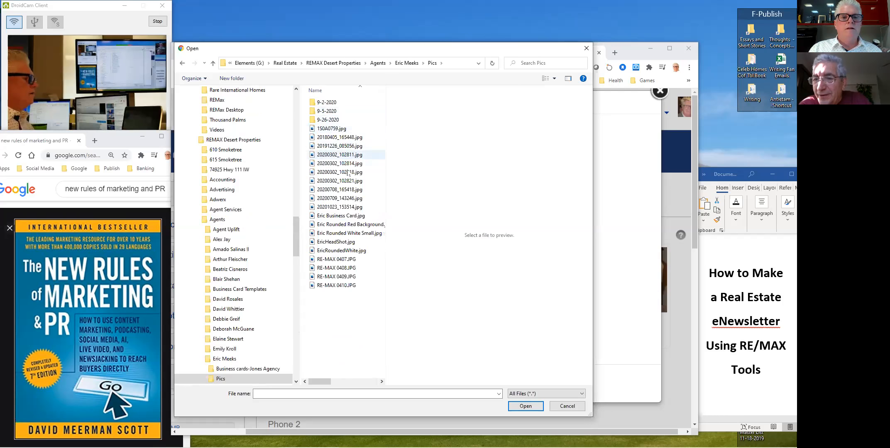
{"action": "left_click", "coordinate": [406, 64]}
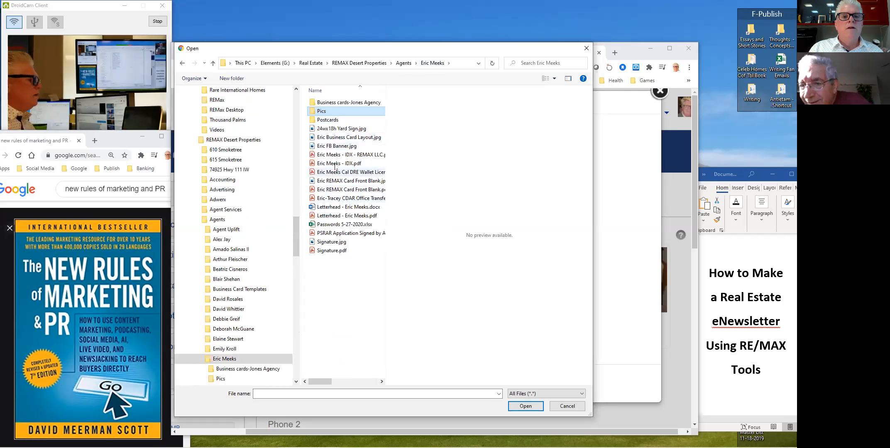
{"action": "double_click", "coordinate": [328, 112]}
- Preview the Pics photos from 1S0A0759.jpg down to RE-MAX 0410.JPG and select it
{"action": "left_click", "coordinate": [324, 130]}
{"action": "key", "text": "Down"}
{"action": "key", "text": "Down"}
{"action": "key", "text": "Down"}
{"action": "key", "text": "Down"}
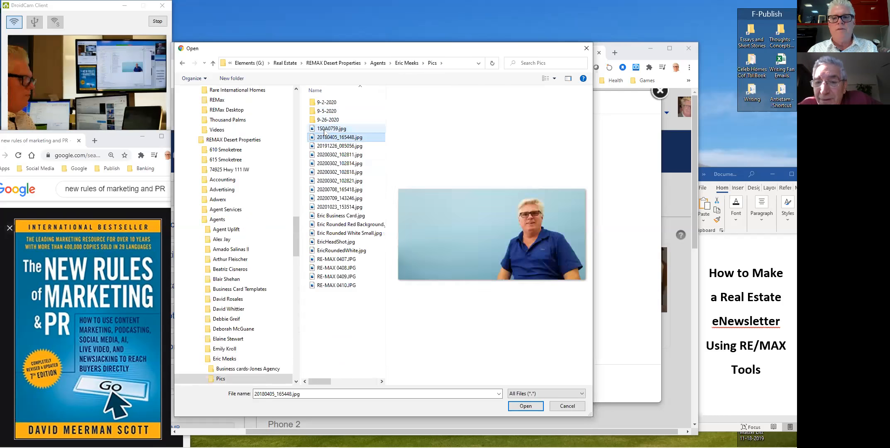
{"action": "key", "text": "Down"}
{"action": "key", "text": "Down"}
{"action": "key", "text": "Down"}
{"action": "key", "text": "Down"}
{"action": "key", "text": "Down"}
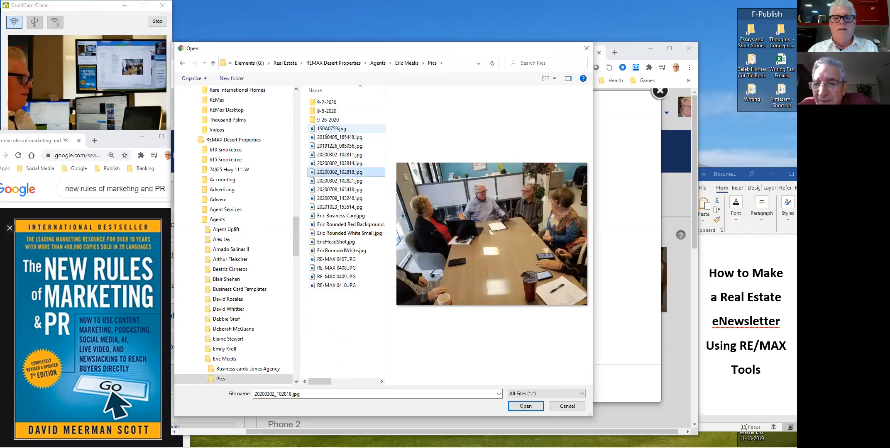
{"action": "key", "text": "Down"}
{"action": "key", "text": "Down"}
{"action": "key", "text": "Down"}
{"action": "key", "text": "Down"}
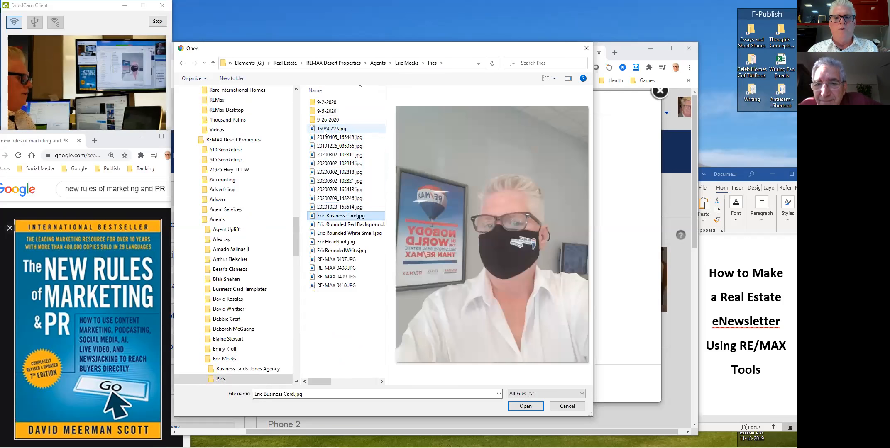
{"action": "key", "text": "Down"}
{"action": "key", "text": "Down"}
{"action": "key", "text": "Down"}
{"action": "key", "text": "Down"}
{"action": "key", "text": "Down"}
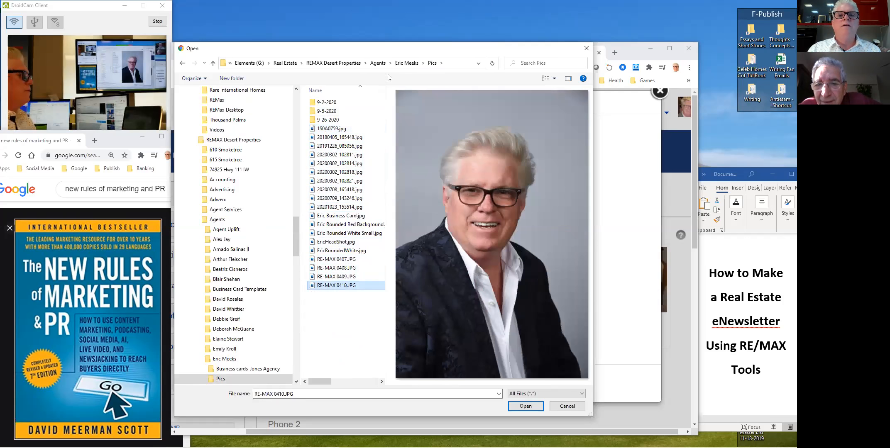
- Browse from Real Estate through Pictures-Misc and the couple's folder into Best Pics
{"action": "left_click", "coordinate": [286, 63]}
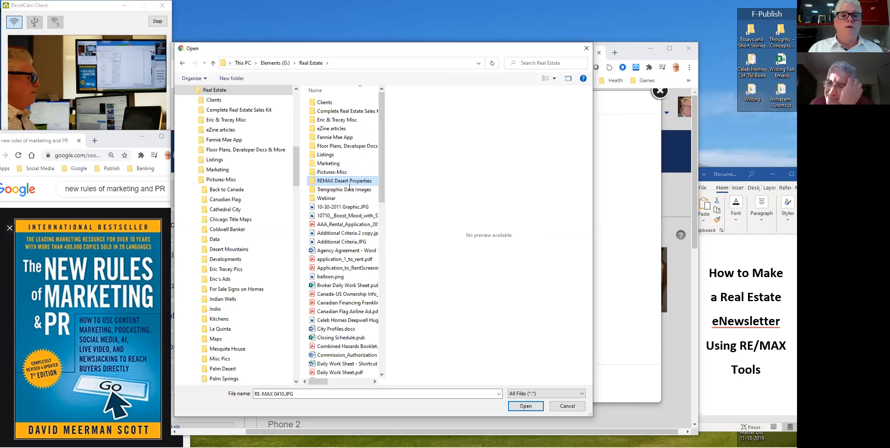
{"action": "double_click", "coordinate": [334, 173]}
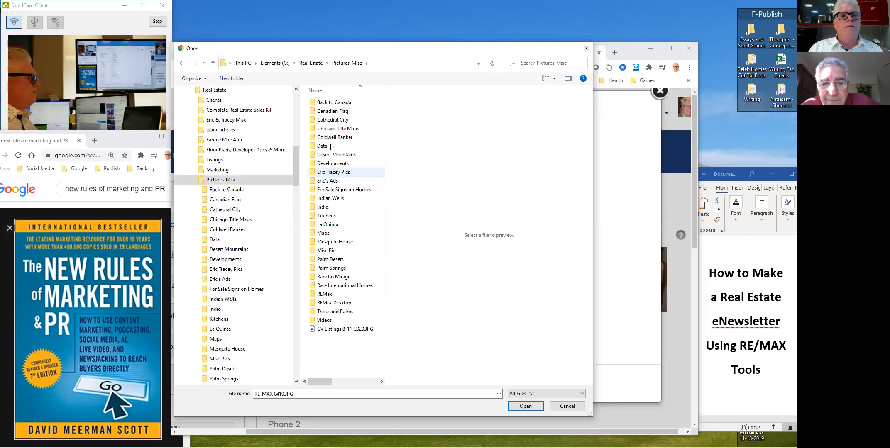
{"action": "double_click", "coordinate": [330, 172]}
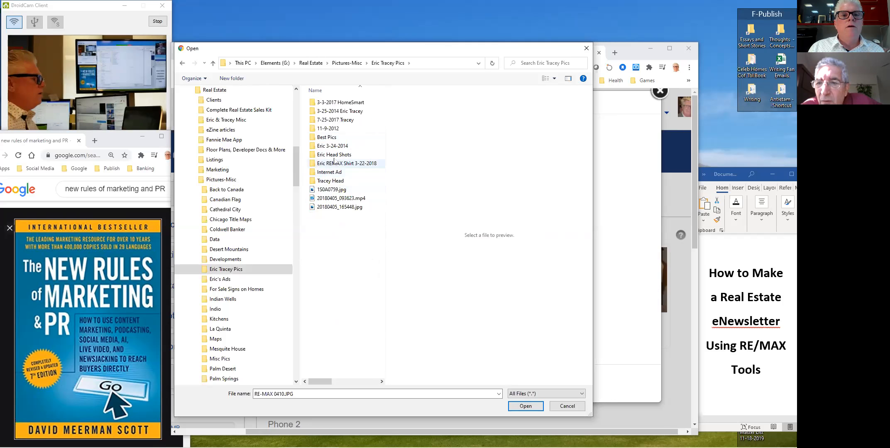
{"action": "double_click", "coordinate": [329, 138]}
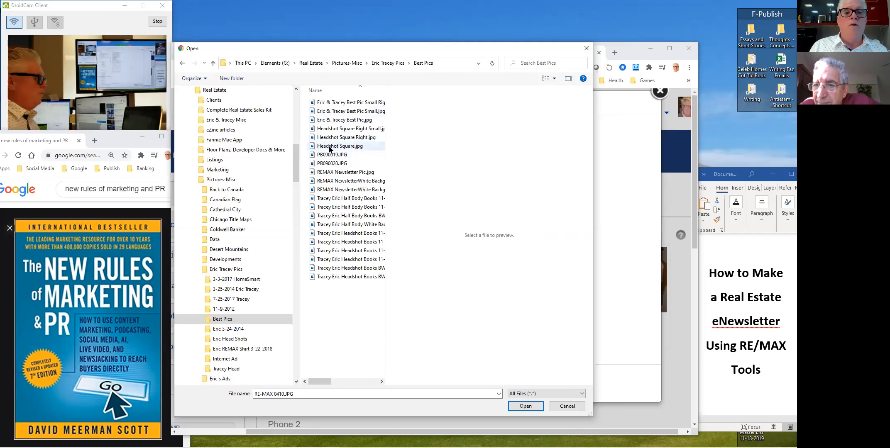
- Preview the Best Pics couple photos and upload Headshot Square.jpg as the profile photo
{"action": "left_click", "coordinate": [344, 104]}
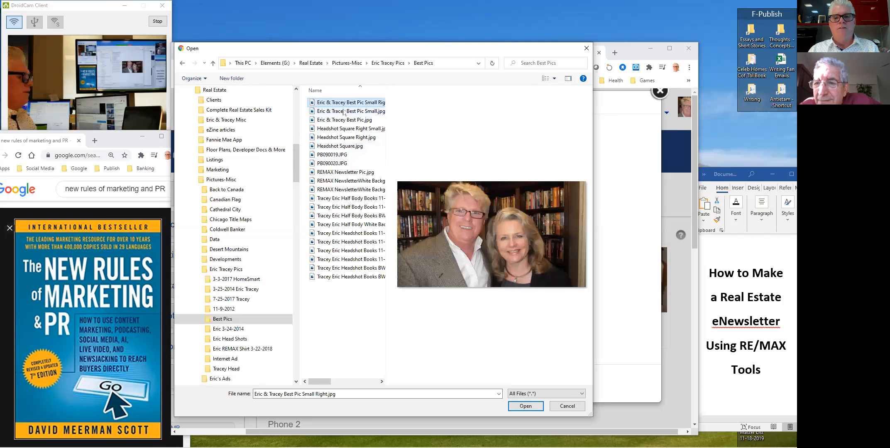
{"action": "left_click", "coordinate": [343, 121]}
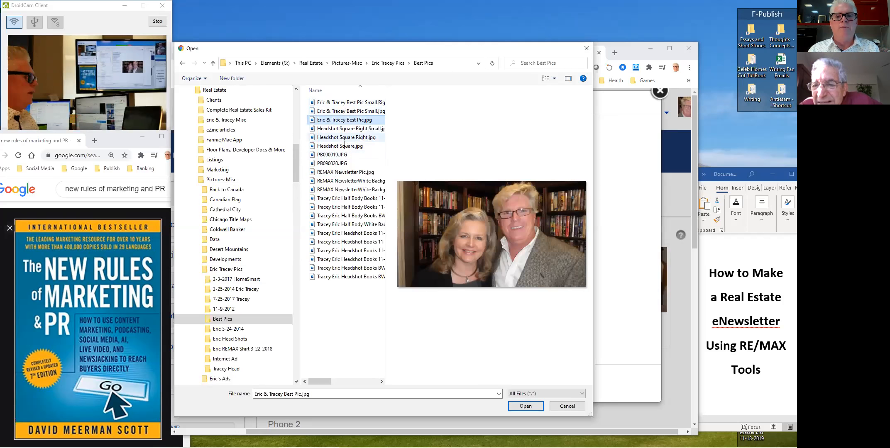
{"action": "key", "text": "Down"}
{"action": "key", "text": "Down"}
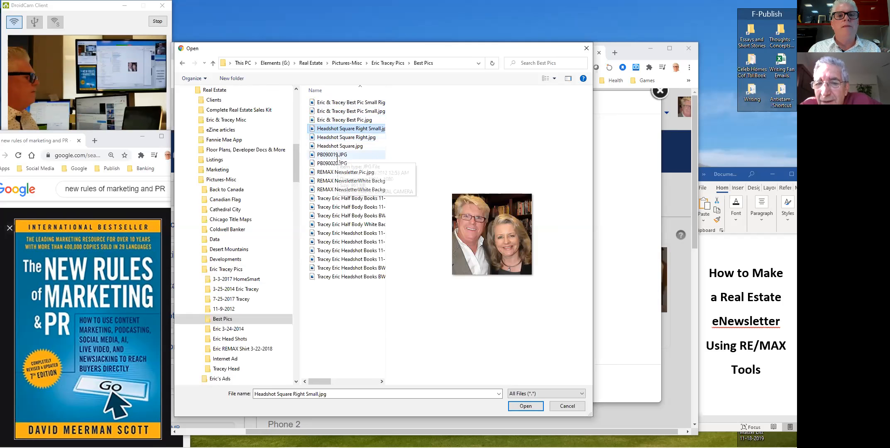
{"action": "key", "text": "Down"}
{"action": "key", "text": "Down"}
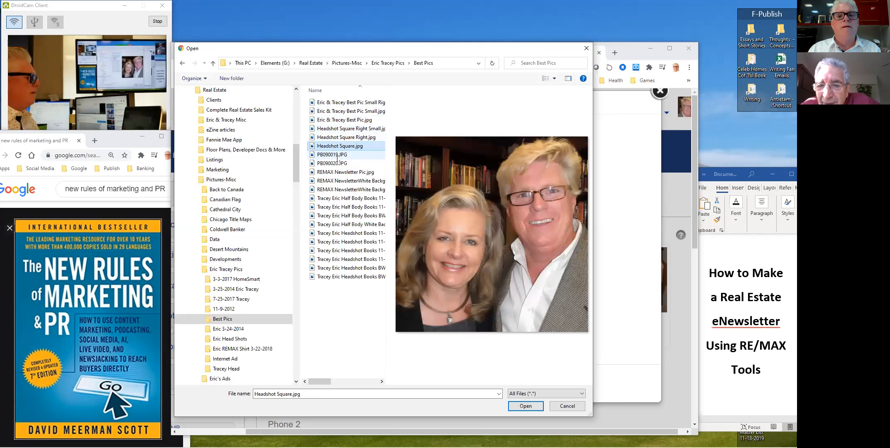
{"action": "double_click", "coordinate": [334, 149]}
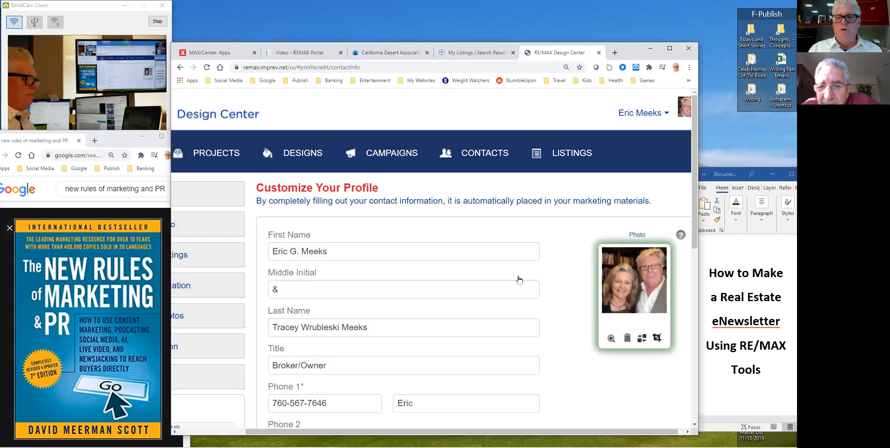
- Save the Customize Your Profile page with the new square couple headshot and contact info
{"action": "left_click_drag", "start_coordinate": [694, 175], "coordinate": [693, 356]}
{"action": "left_click", "coordinate": [672, 363]}
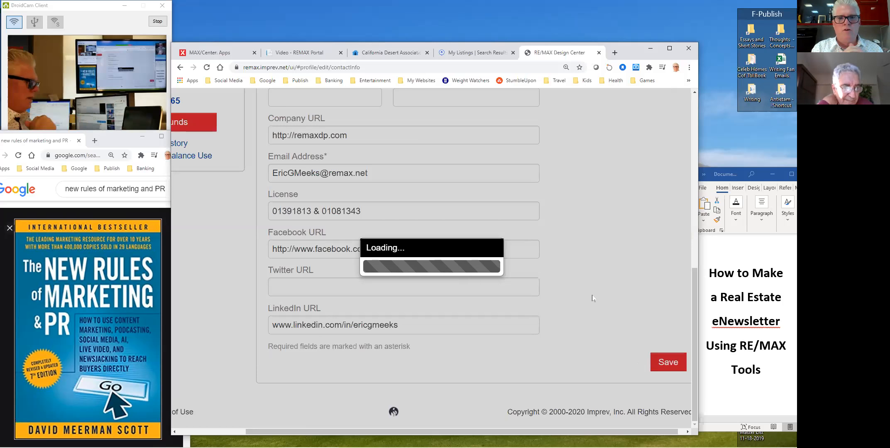
{"action": "left_click_drag", "start_coordinate": [694, 341], "coordinate": [707, 162]}
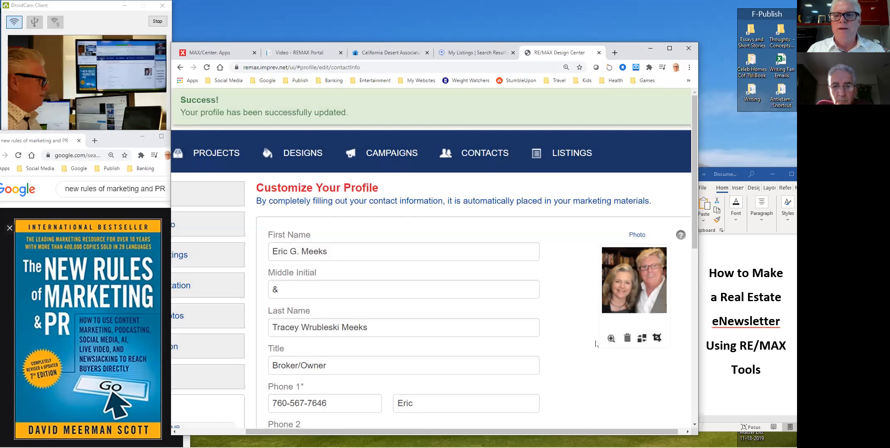
- Go to PROJECTS and show page 2 of the Project Folders
{"action": "left_click", "coordinate": [215, 155]}
{"action": "scroll", "coordinate": [340, 274], "scroll_direction": "down", "scroll_amount": 8}
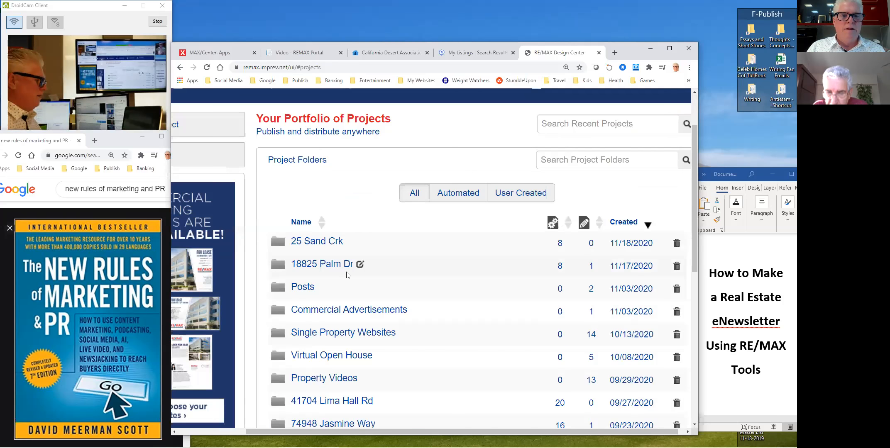
{"action": "scroll", "coordinate": [351, 281], "scroll_direction": "down", "scroll_amount": 1}
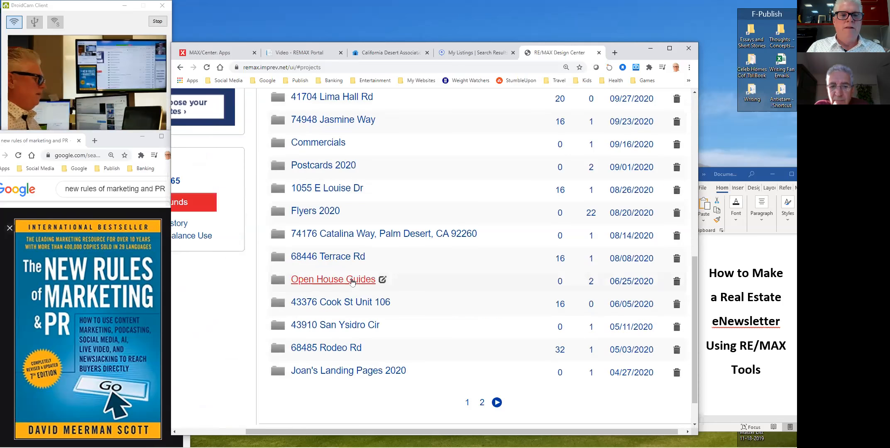
{"action": "scroll", "coordinate": [431, 346], "scroll_direction": "up", "scroll_amount": 5}
{"action": "scroll", "coordinate": [386, 331], "scroll_direction": "down", "scroll_amount": 5}
{"action": "scroll", "coordinate": [387, 331], "scroll_direction": "down", "scroll_amount": 2}
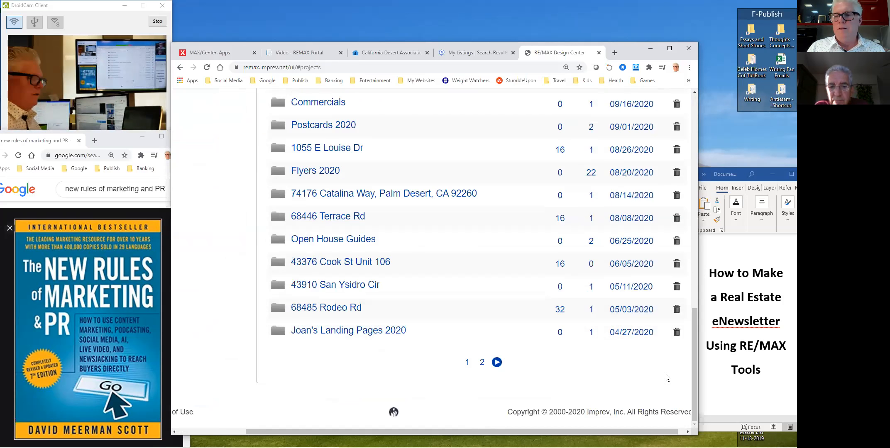
{"action": "mouse_move", "coordinate": [694, 360]}
{"action": "left_mouse_down"}
{"action": "mouse_move", "coordinate": [694, 345]}
{"action": "mouse_move", "coordinate": [693, 364]}
{"action": "left_mouse_up"}
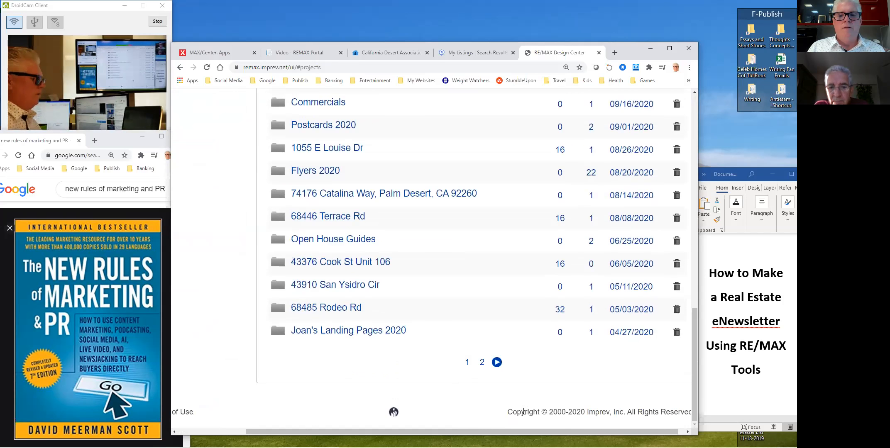
{"action": "left_click", "coordinate": [497, 362]}
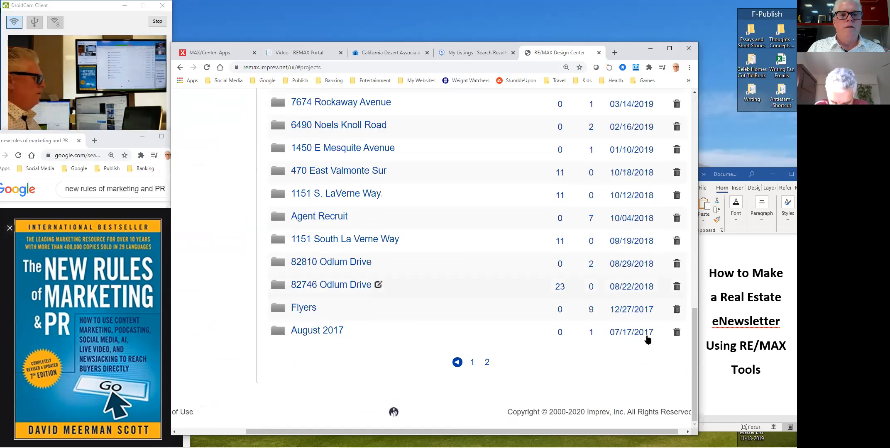
- Open the 2020 Client eNewsletter folder and its November 2020 eNewsletter project
{"action": "left_click_drag", "start_coordinate": [692, 339], "coordinate": [692, 302]}
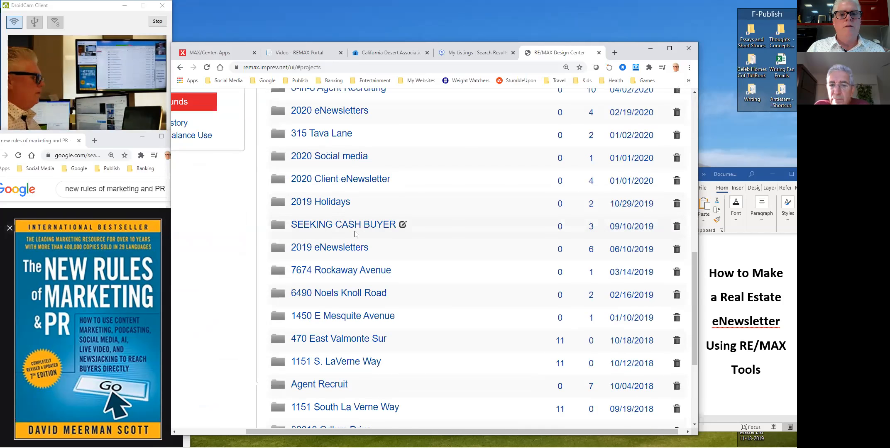
{"action": "left_click", "coordinate": [340, 183]}
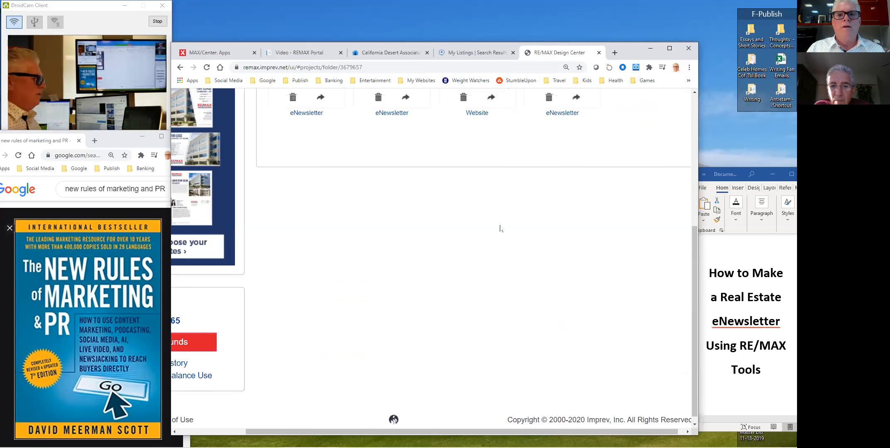
{"action": "scroll", "coordinate": [513, 314], "scroll_direction": "up", "scroll_amount": 3}
{"action": "scroll", "coordinate": [509, 304], "scroll_direction": "up", "scroll_amount": 2}
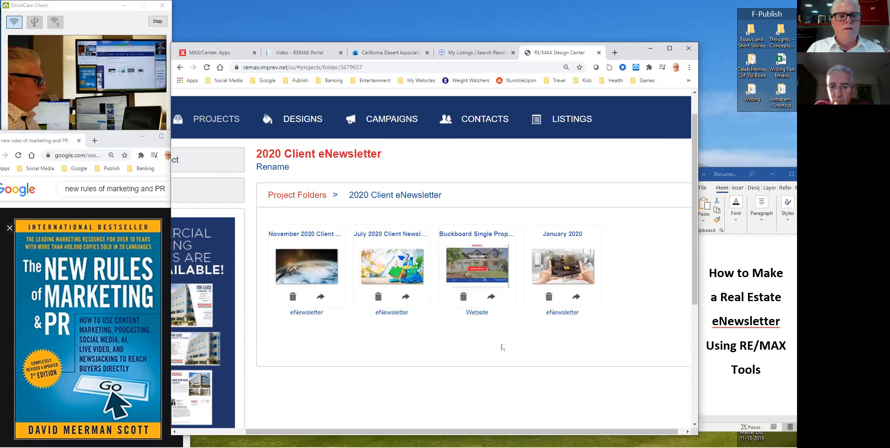
{"action": "left_click", "coordinate": [293, 268]}
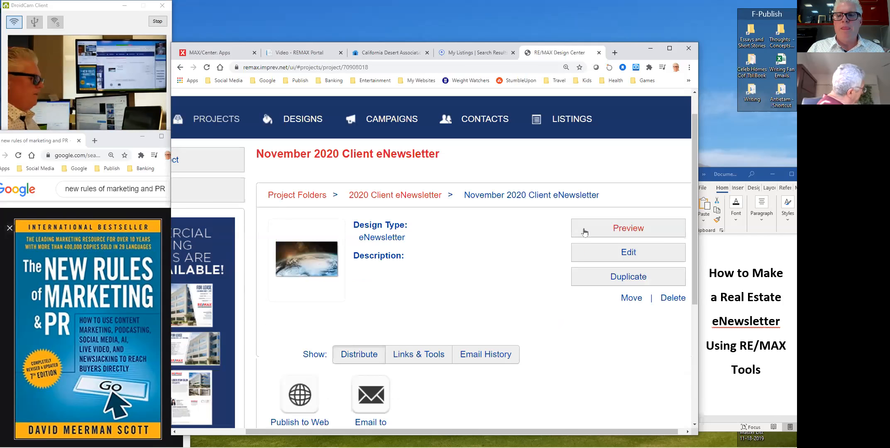
- Preview the November 2020 eNewsletter, scrolling past the listing and market-report video to the footer
{"action": "left_click", "coordinate": [642, 230]}
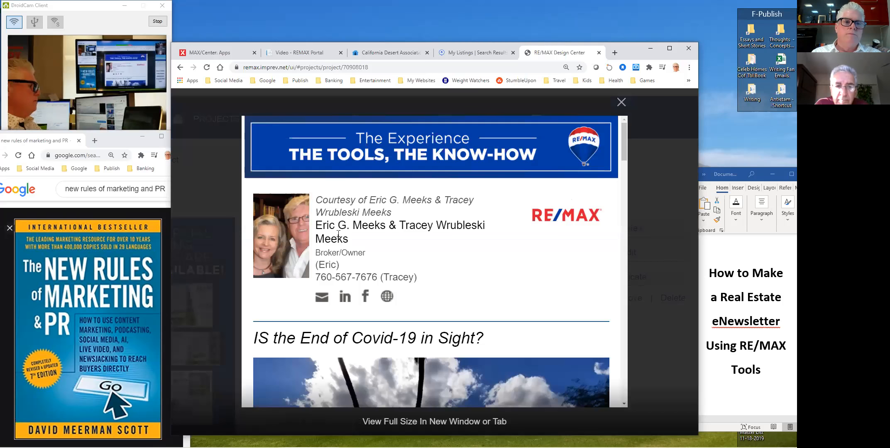
{"action": "scroll", "coordinate": [621, 142], "scroll_direction": "down", "scroll_amount": 1}
{"action": "left_click_drag", "start_coordinate": [621, 142], "coordinate": [623, 144]}
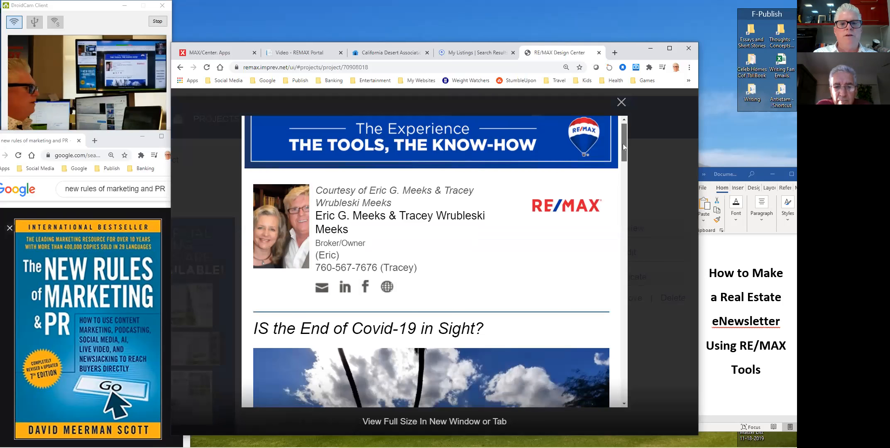
{"action": "left_click_drag", "start_coordinate": [623, 144], "coordinate": [619, 152]}
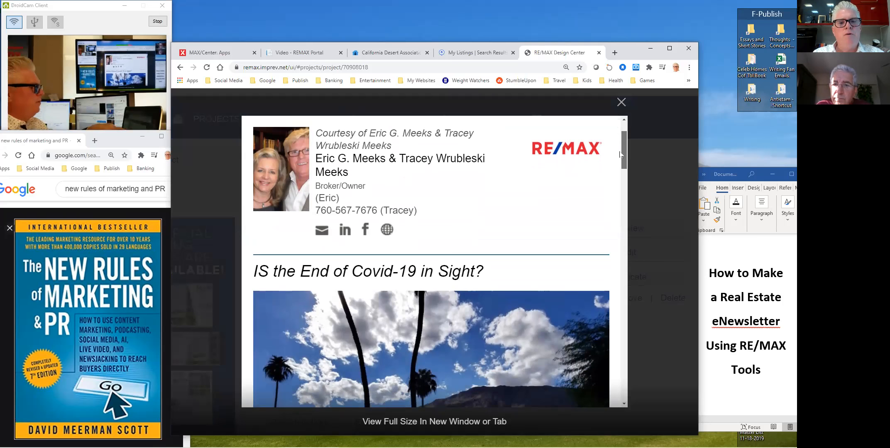
{"action": "left_click_drag", "start_coordinate": [620, 154], "coordinate": [619, 382]}
{"action": "scroll", "coordinate": [617, 381], "scroll_direction": "down", "scroll_amount": 3}
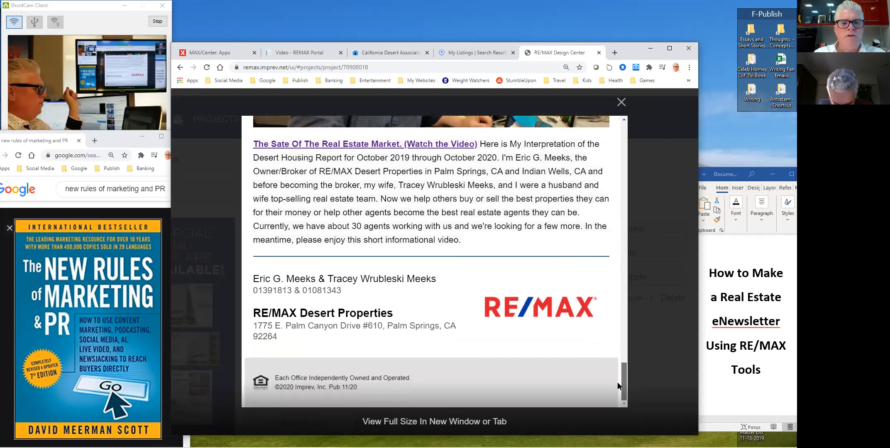
{"action": "left_click_drag", "start_coordinate": [617, 377], "coordinate": [620, 118]}
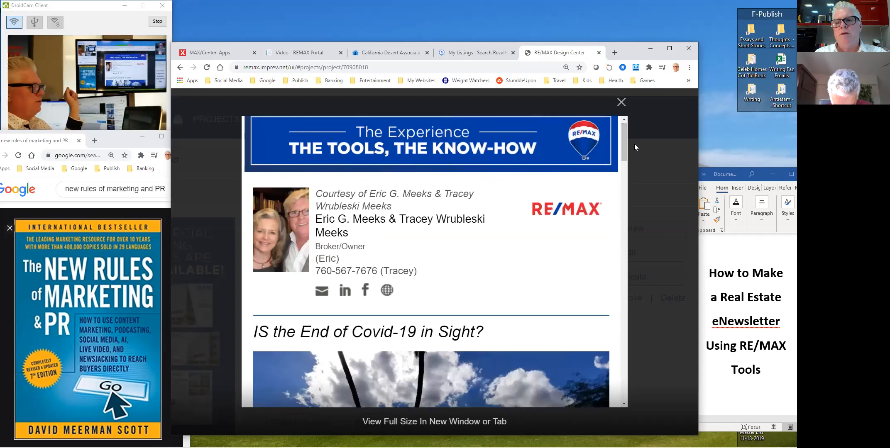
{"action": "mouse_move", "coordinate": [723, 444]}
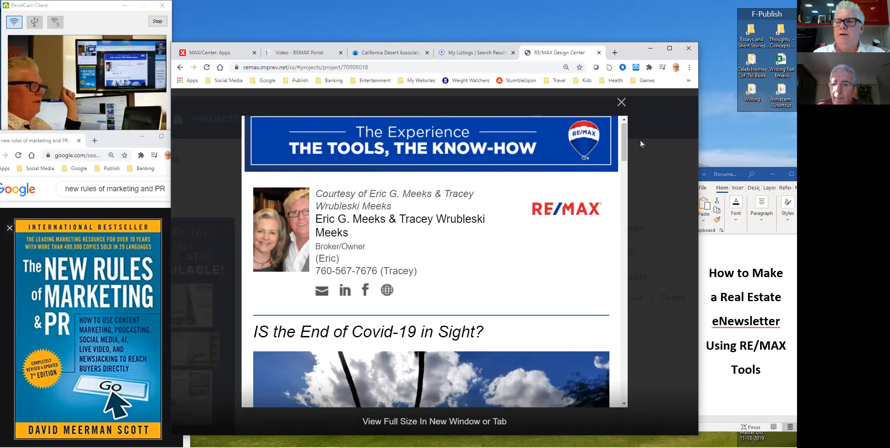
{"action": "mouse_move", "coordinate": [623, 135]}
{"action": "left_mouse_down"}
{"action": "mouse_move", "coordinate": [622, 376]}
{"action": "mouse_move", "coordinate": [625, 137]}
{"action": "left_mouse_up"}
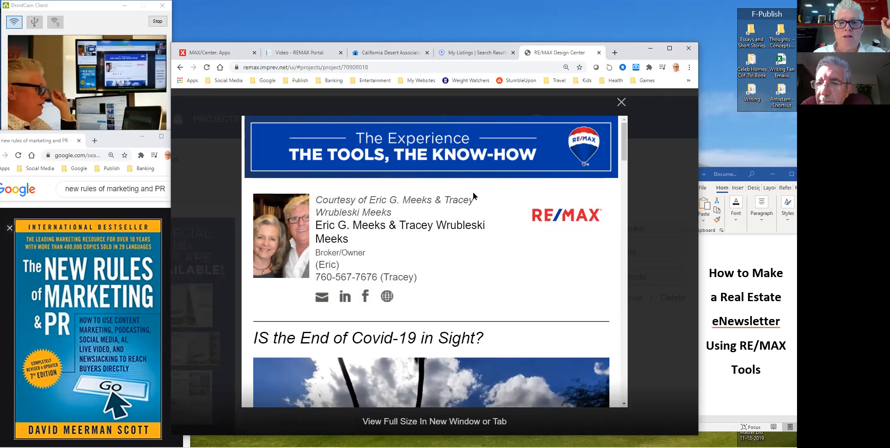
{"action": "mouse_move", "coordinate": [621, 137]}
{"action": "left_mouse_down"}
{"action": "mouse_move", "coordinate": [607, 345]}
{"action": "mouse_move", "coordinate": [624, 137]}
{"action": "left_mouse_up"}
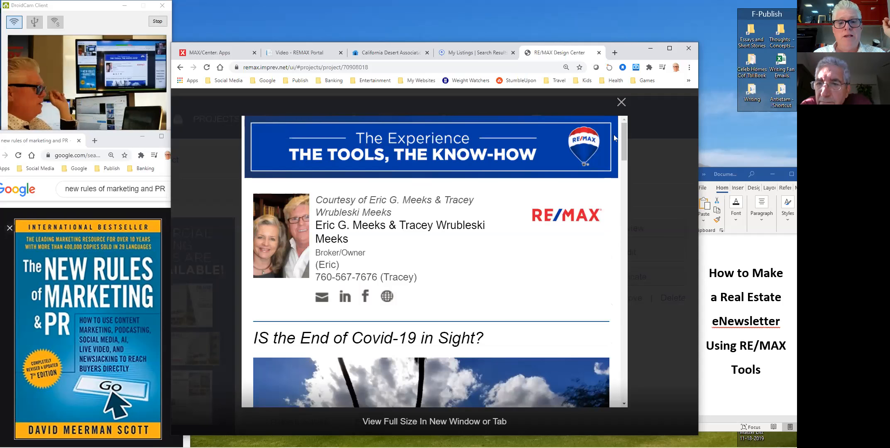